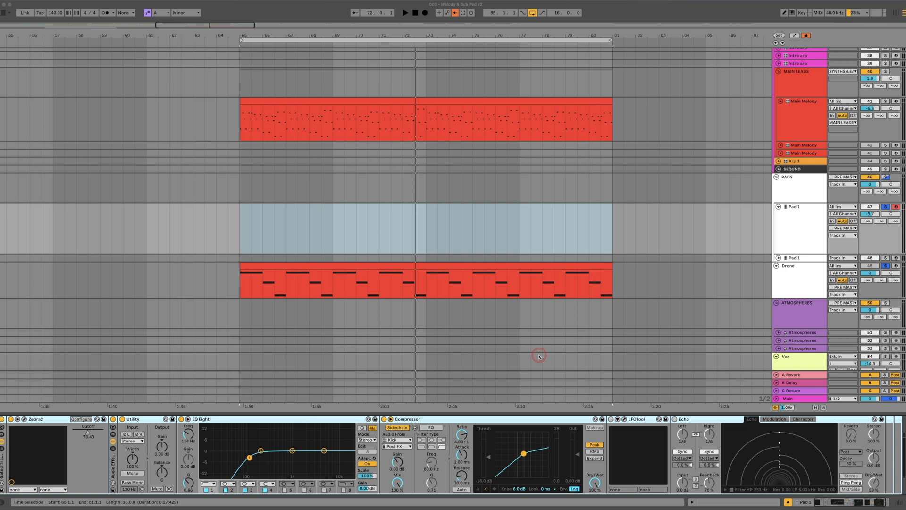
Open the Zebra2 synth on the Pad 1 track and load the "AM Studios - Trance Pad 003" preset
click(782, 209)
click(24, 419)
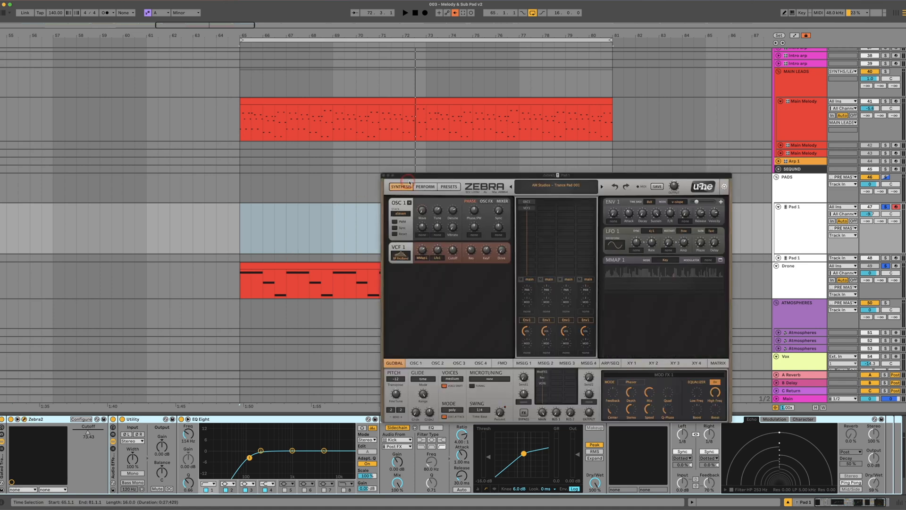
drag(414, 177, 505, 186)
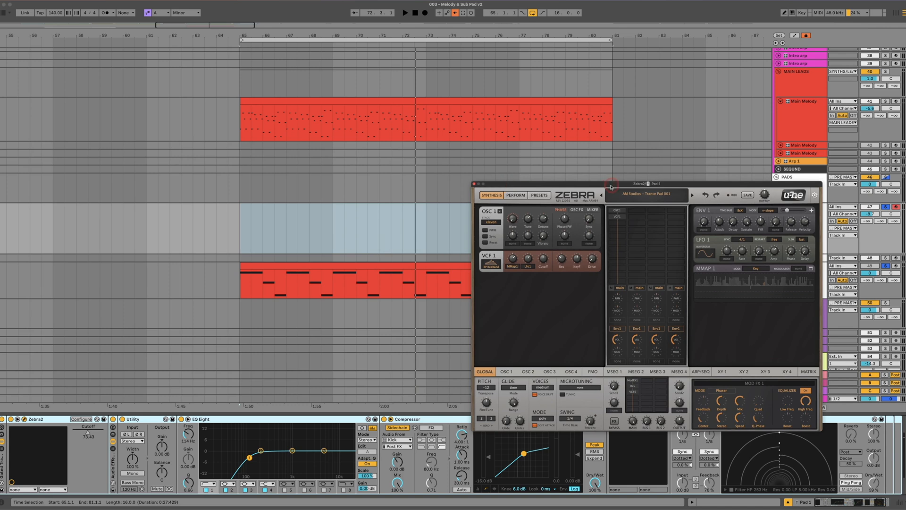
click(643, 193)
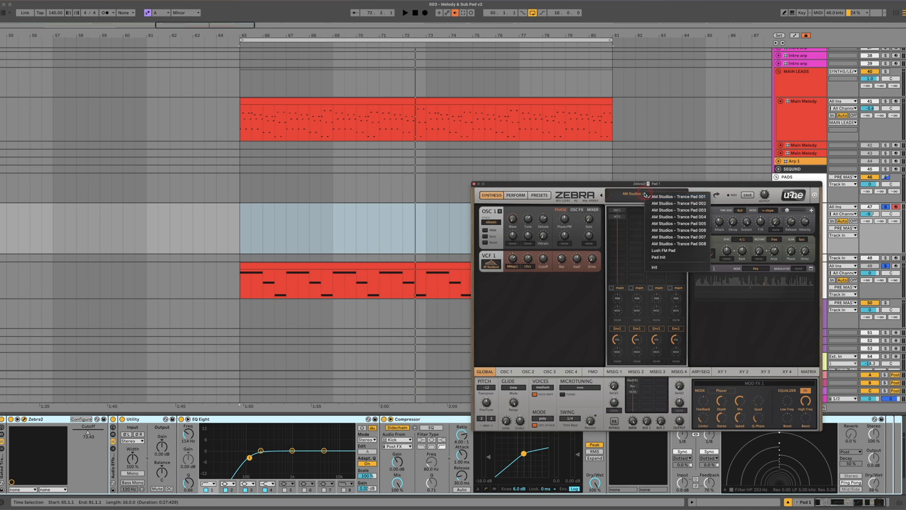
click(668, 210)
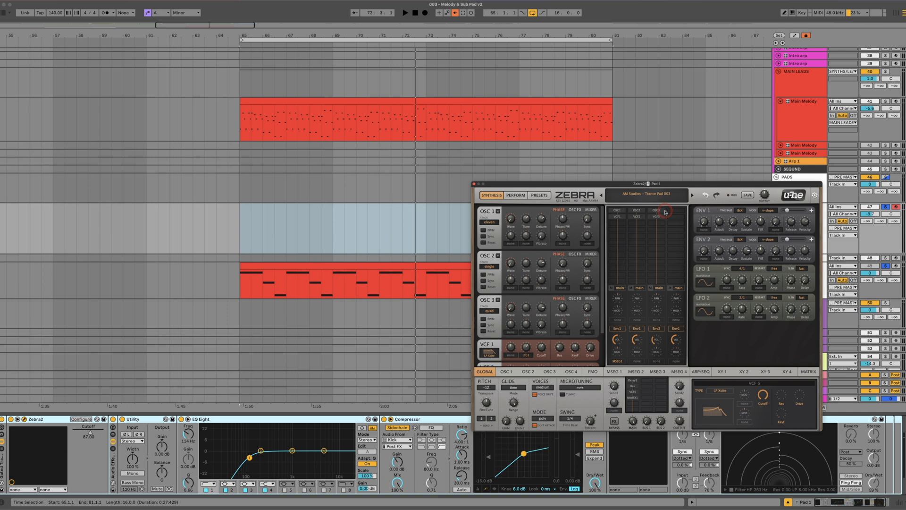
Solo the Main Melody track alongside the pad and move the synth window clear of the Pad 1 lane
key(space)
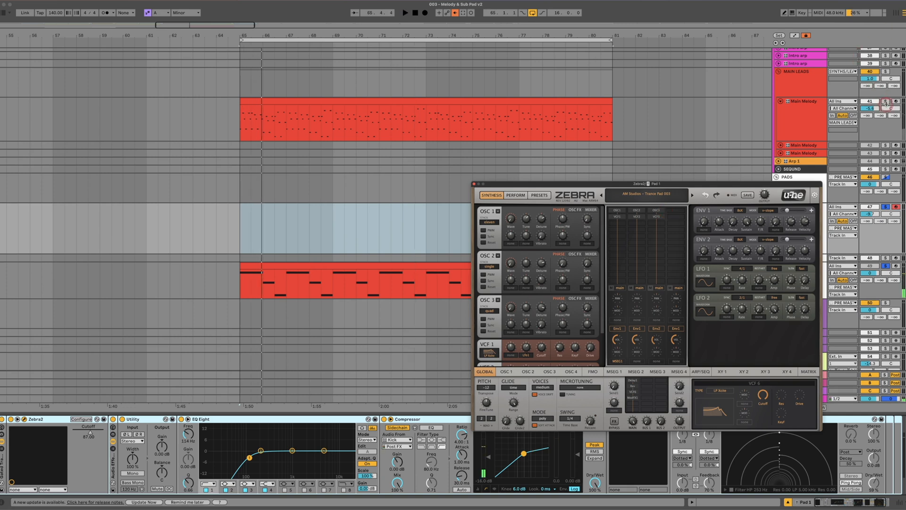
click(886, 102)
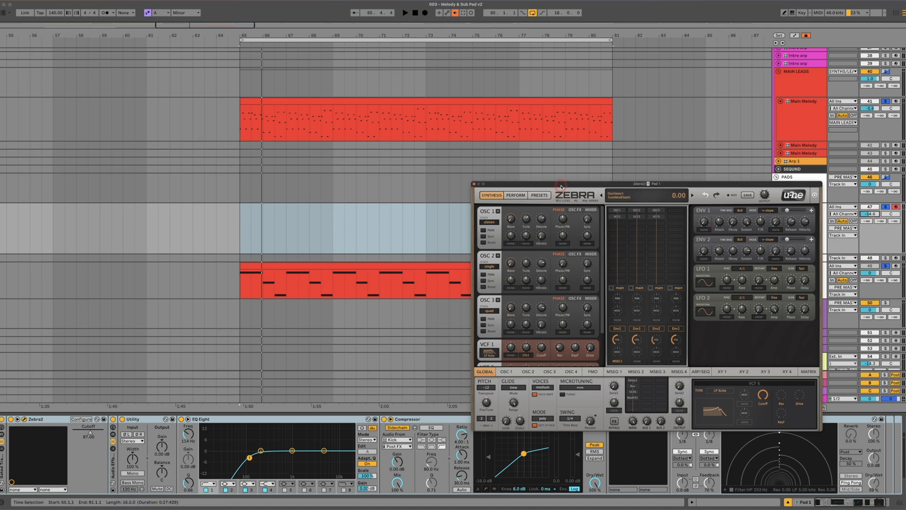
drag(560, 186, 536, 273)
Insert an empty MIDI clip on the Pad 1 track from bar 65 to bar 81 and enlarge its note editor
drag(243, 237, 612, 245)
right_click(607, 242)
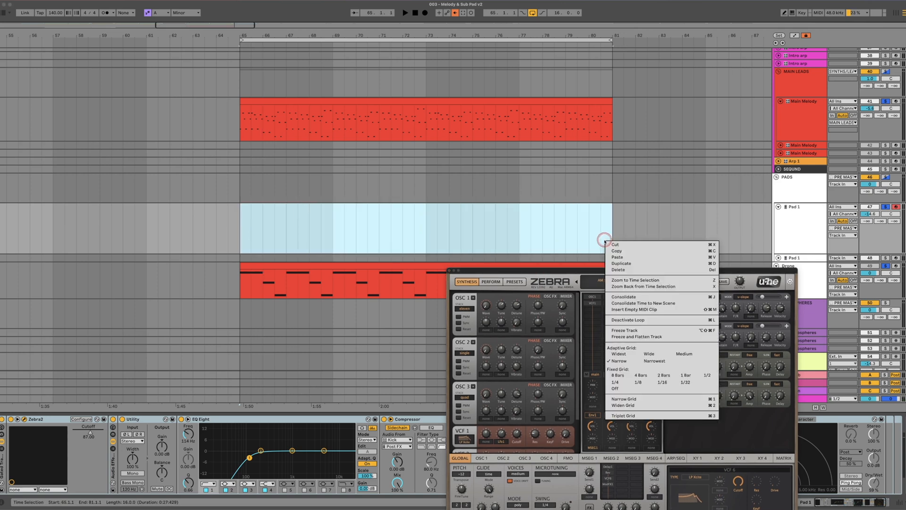
click(656, 310)
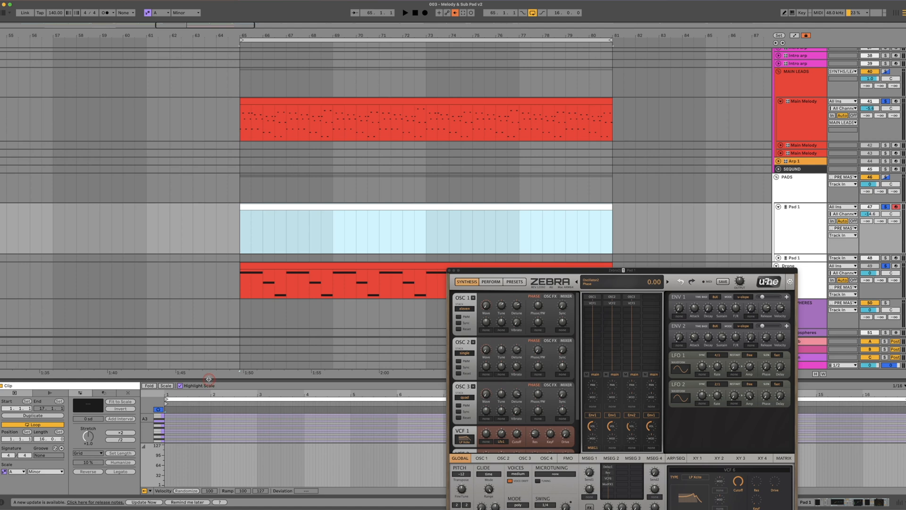
drag(209, 379, 208, 291)
drag(199, 446, 197, 477)
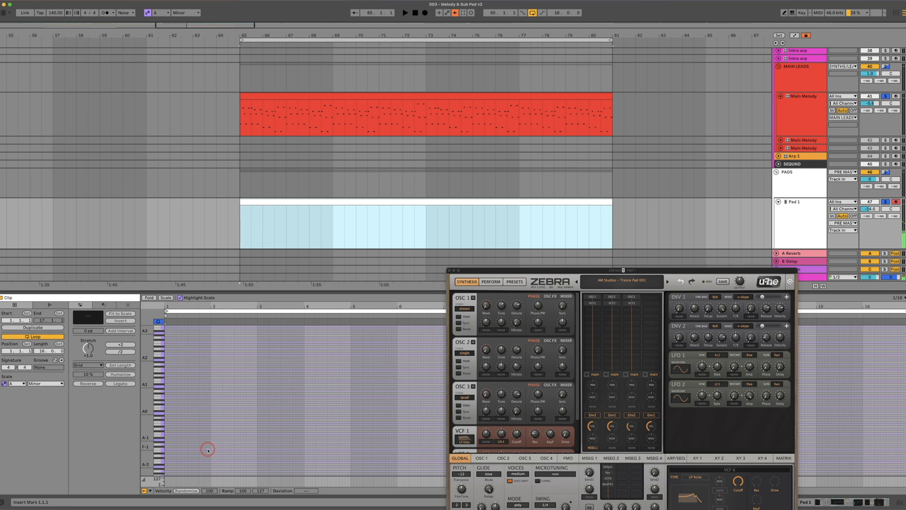
scroll(211, 437, up, 5)
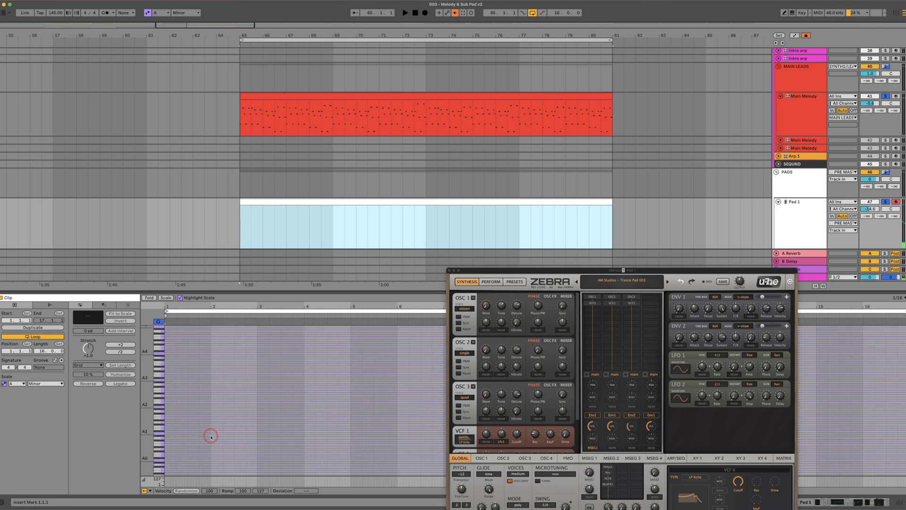
Step Zebra2 back to the "AM Studios - Trance Pad 001" preset and audition it against the main melody
key(space)
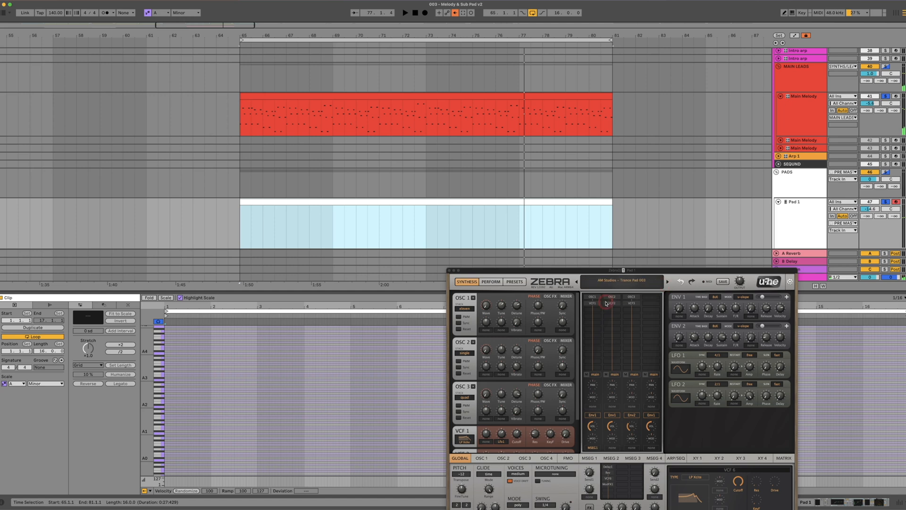
click(577, 282)
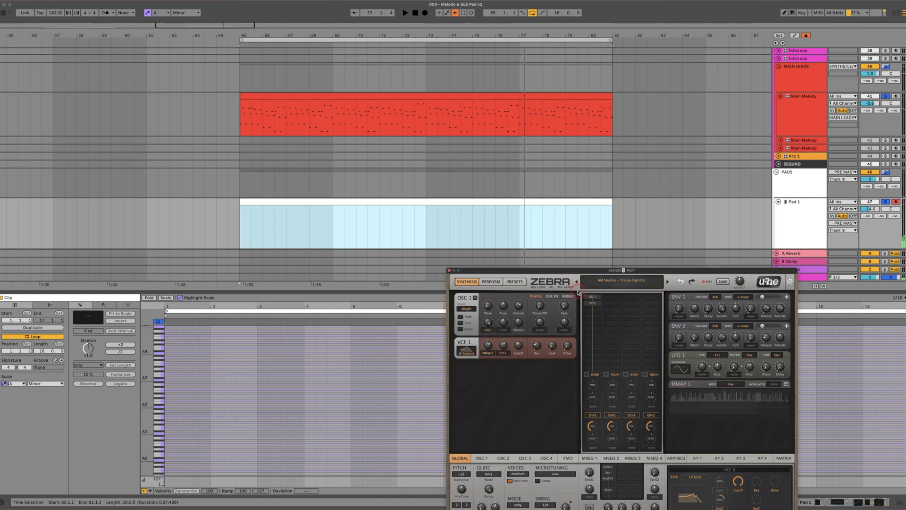
click(577, 282)
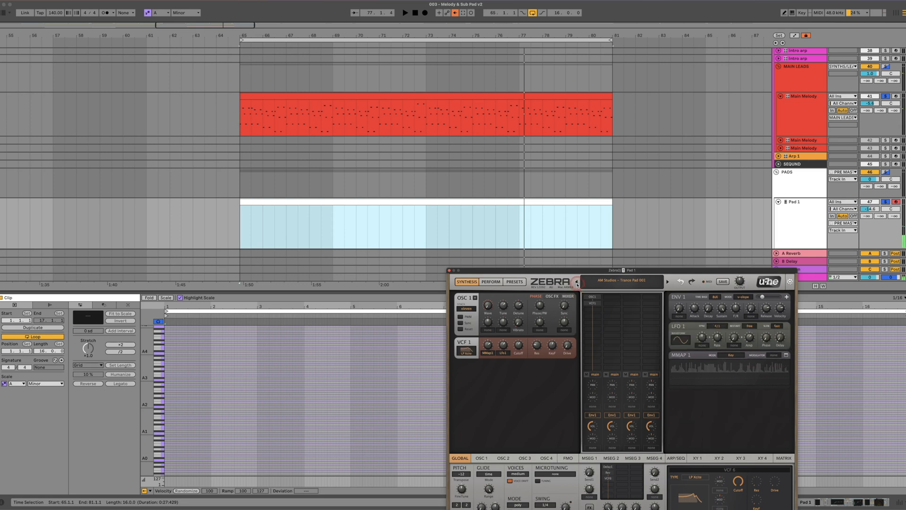
key(space)
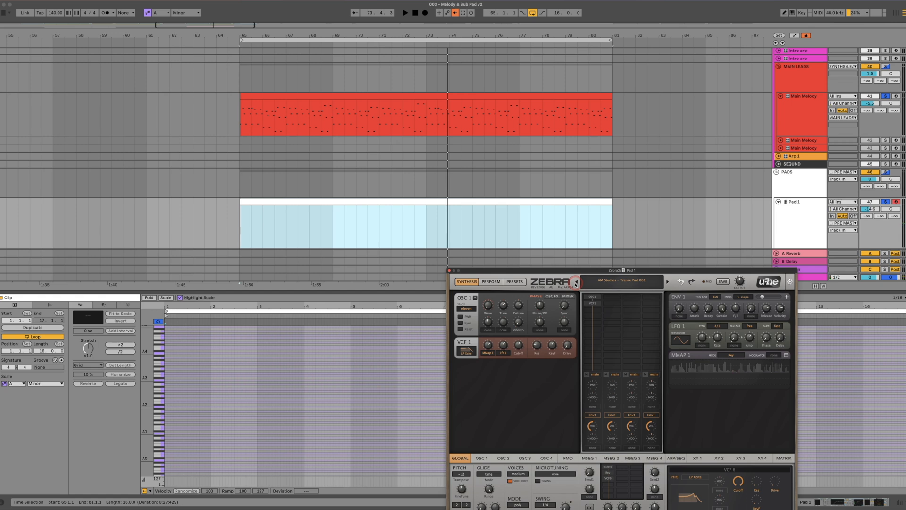
key(space)
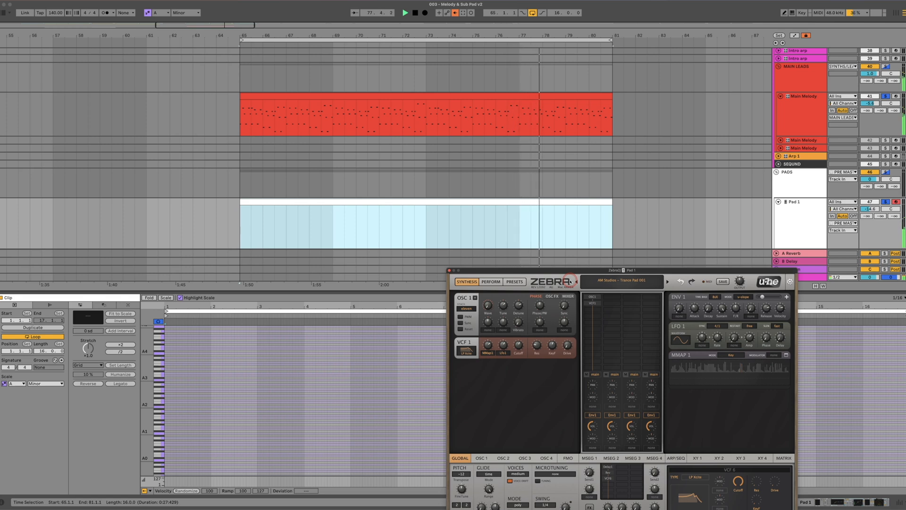
Show the Pad 1 track's device chain and move the Zebra2 window clear of it
click(788, 210)
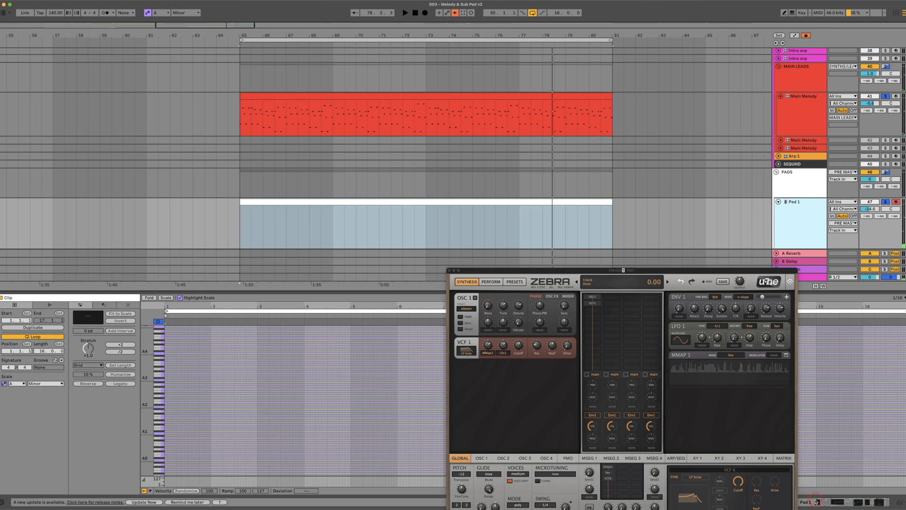
click(817, 502)
drag(537, 273, 571, 135)
click(402, 237)
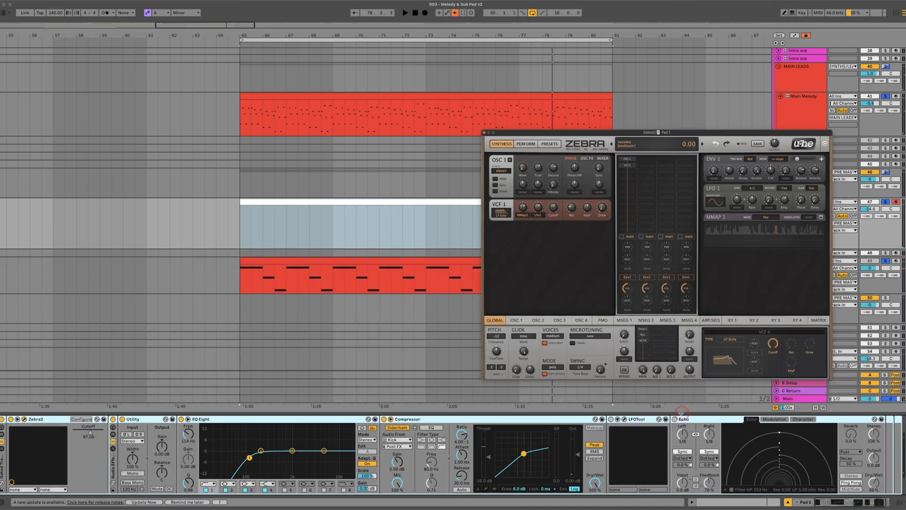
Turn on LFOTool in the Pad 1 chain, open its interface and play back the gated pad
click(612, 419)
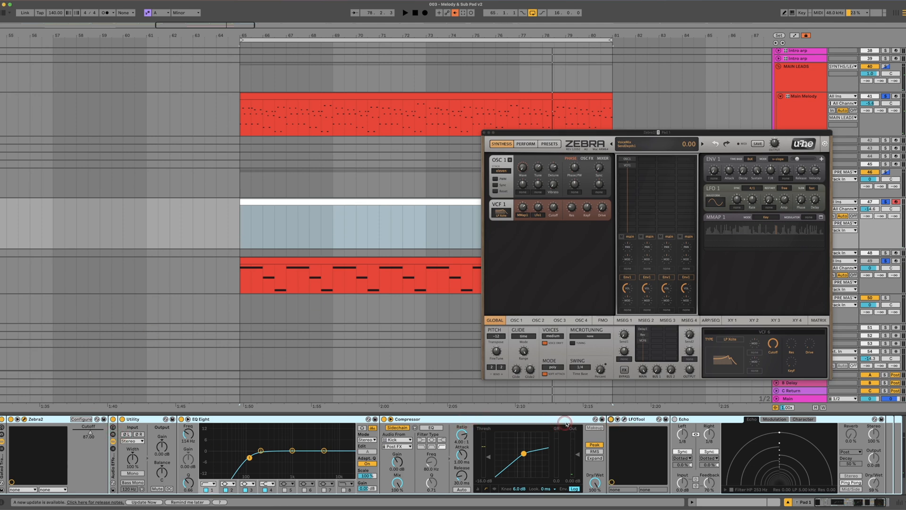
click(618, 419)
click(246, 340)
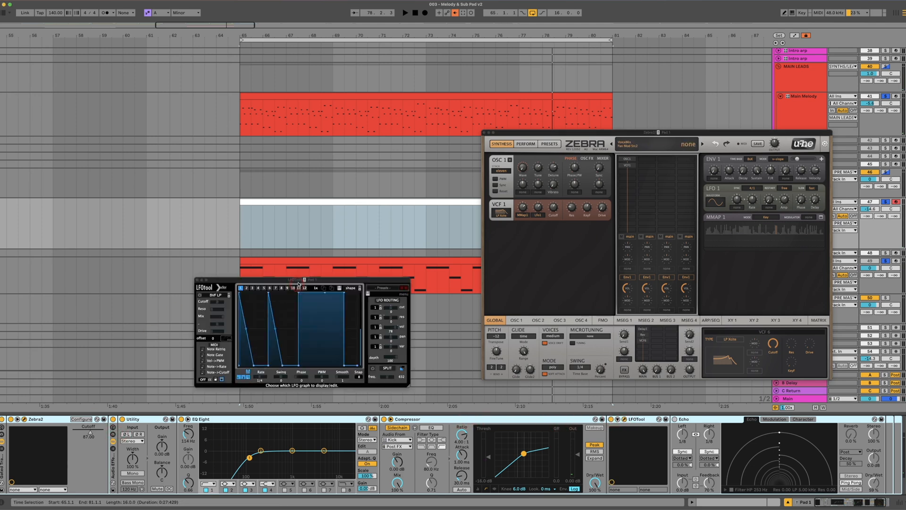
drag(298, 284, 263, 233)
key(space)
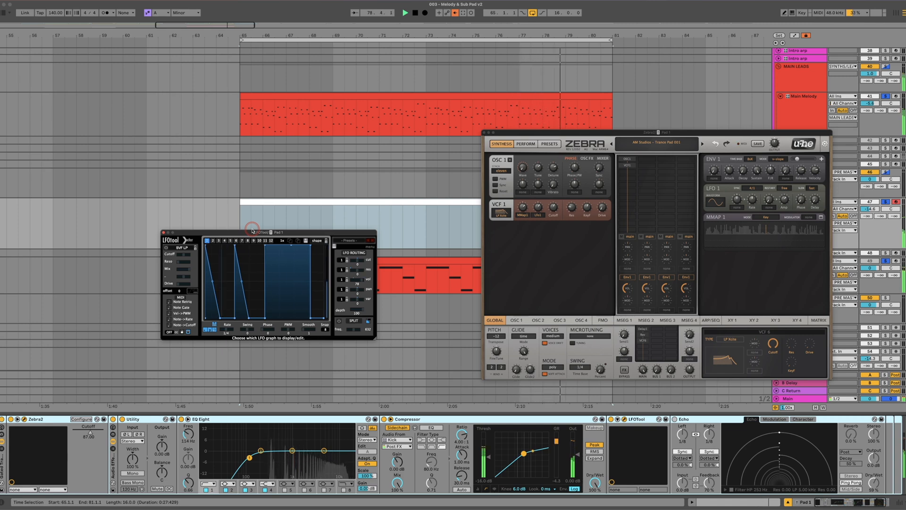
Unsolo the Main Melody track and play the gated pad without it
drag(607, 133, 593, 271)
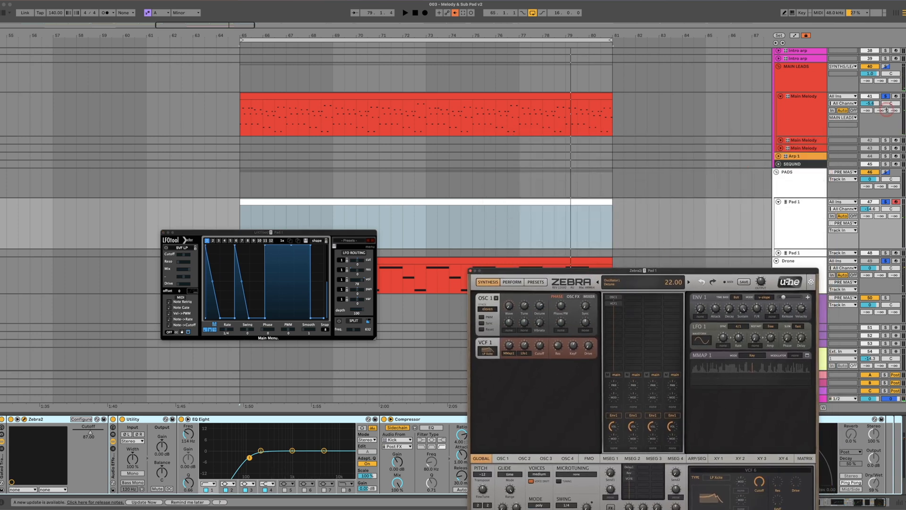
click(886, 96)
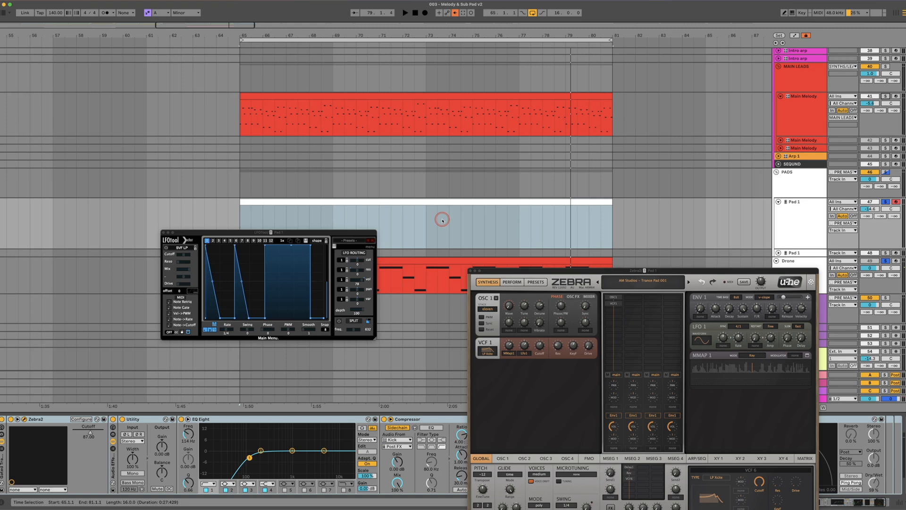
key(space)
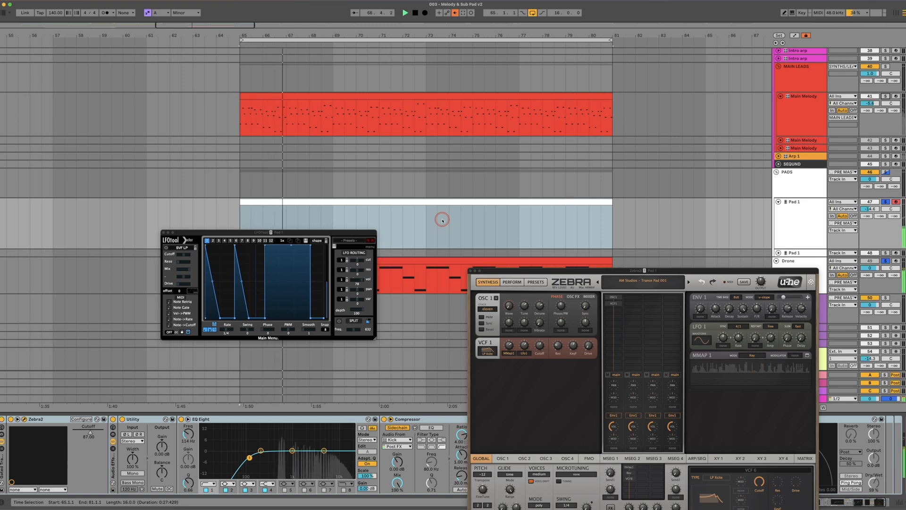
Turn on the Echo effect in the Pad 1 device chain and play the pad through it
drag(592, 272, 593, 103)
click(674, 419)
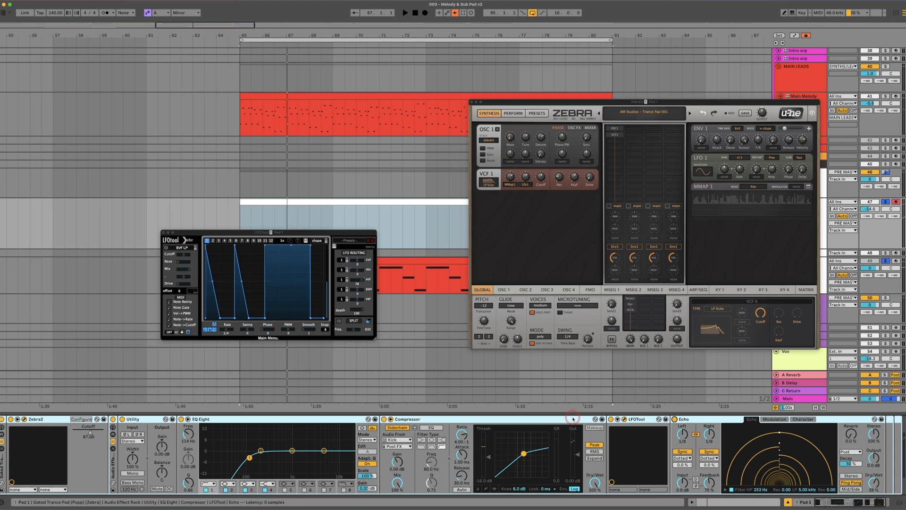
key(space)
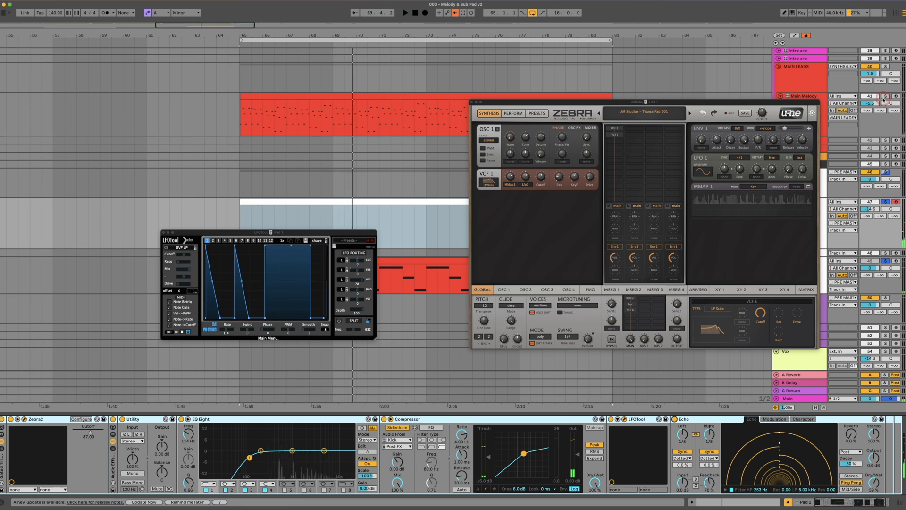
Solo the Main Melody track again and play it together with the processed pad
click(886, 98)
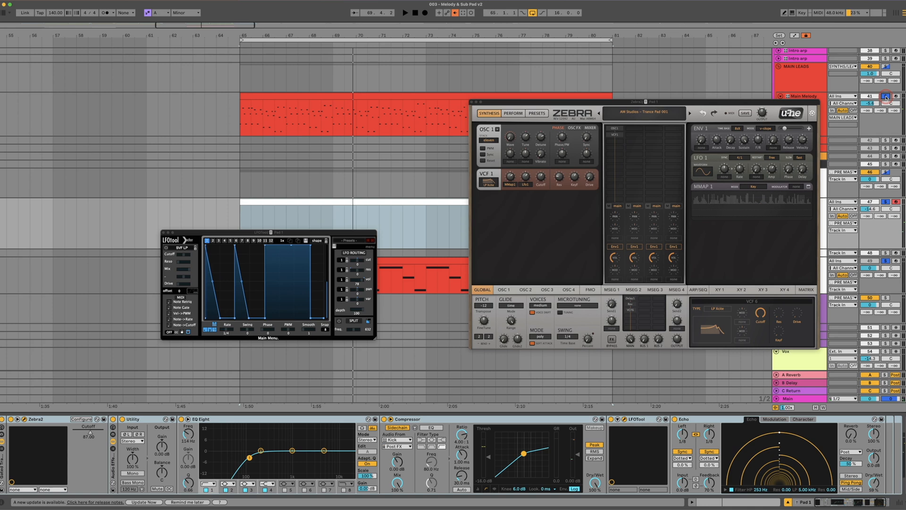
key(space)
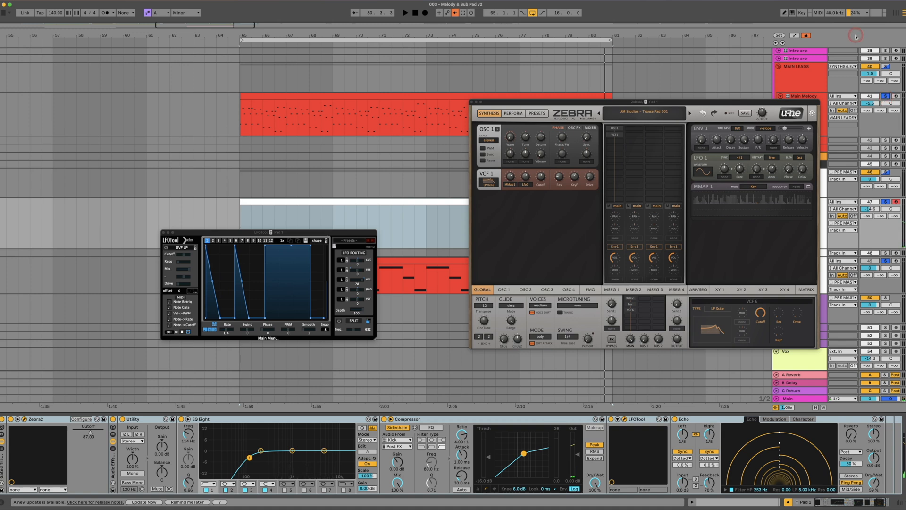
Close the Zebra2 window and delete the empty MIDI clip from the Pad 1 track
drag(357, 233, 211, 278)
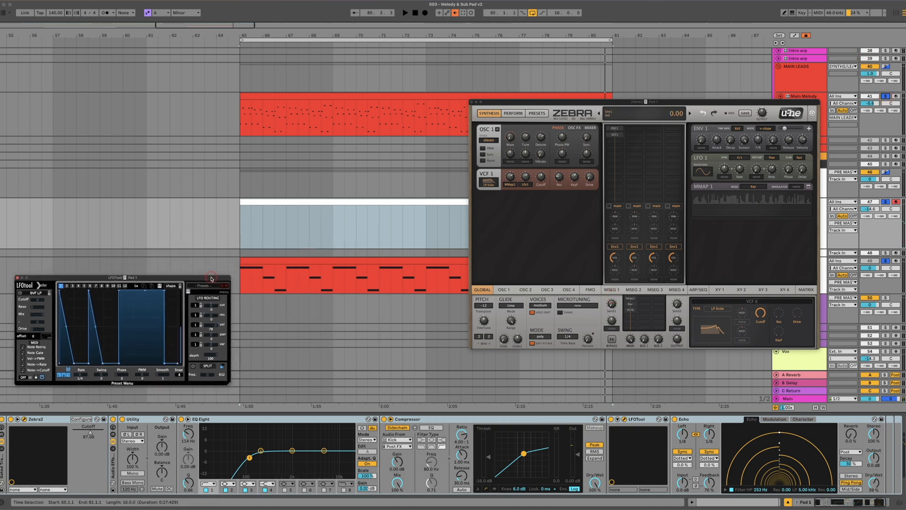
click(260, 201)
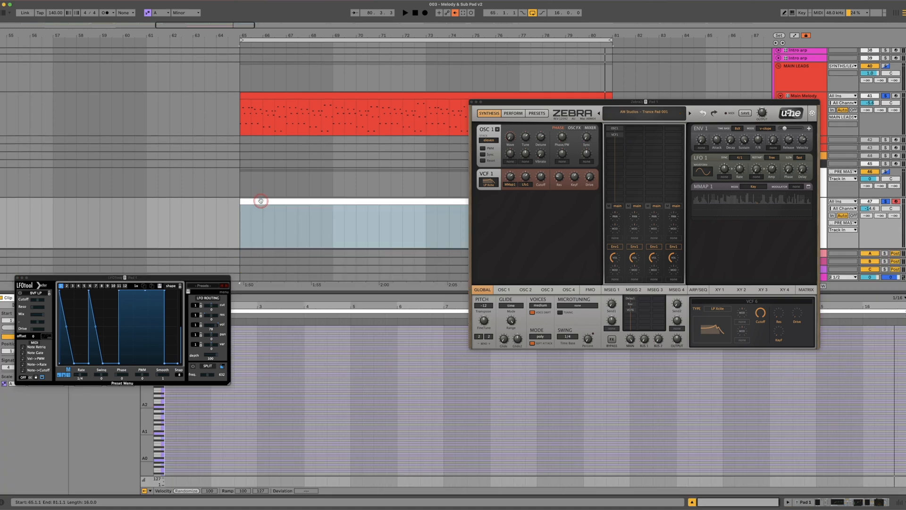
click(472, 102)
scroll(418, 146, down, 4)
click(382, 113)
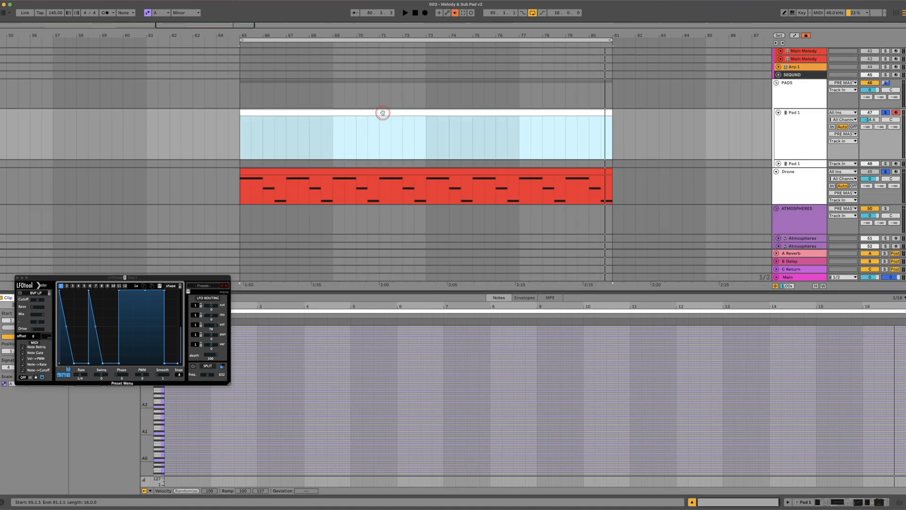
click(384, 114)
Change the Drone track's clip colour to dark blue
right_click(356, 174)
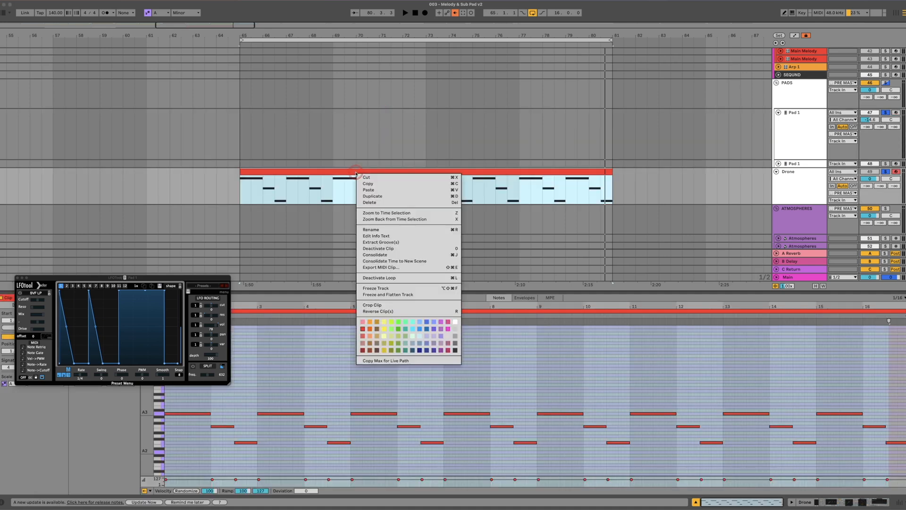
click(421, 351)
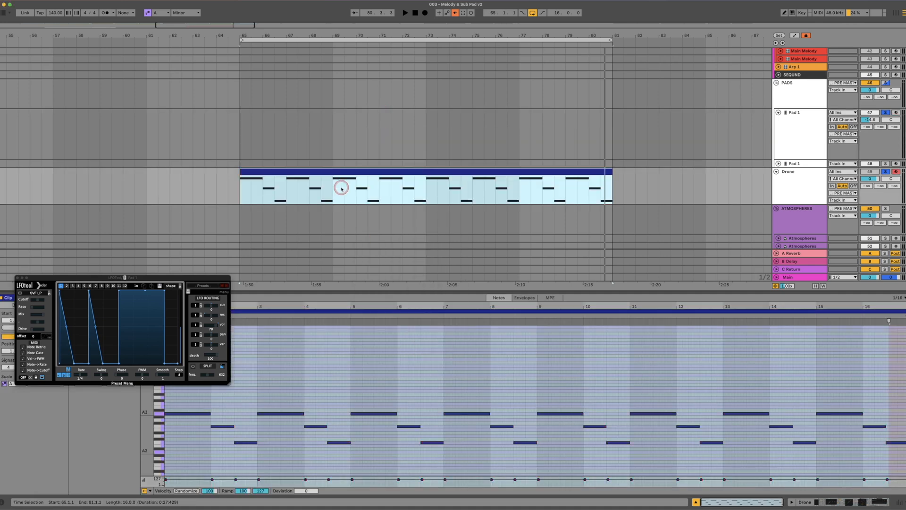
Copy the Drone clip onto the Pad 1 track at bar 65 and colour the copy white
drag(337, 169, 334, 138)
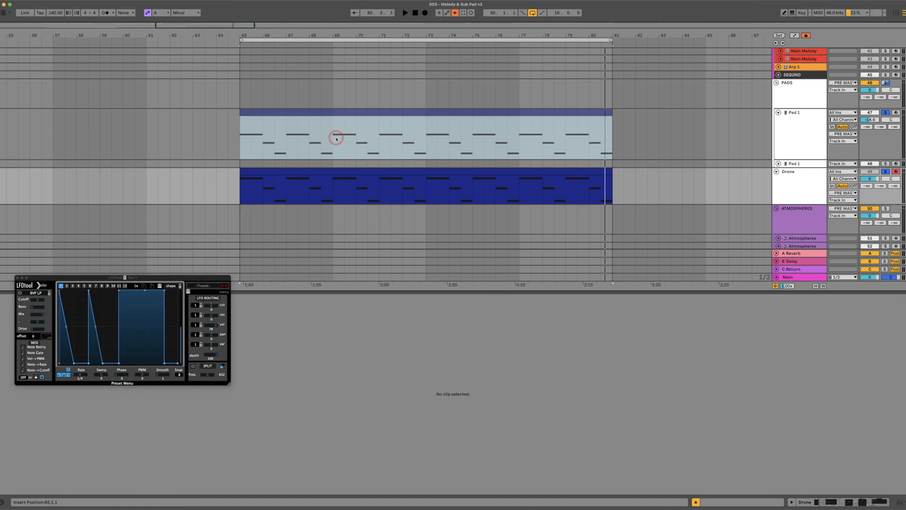
right_click(340, 115)
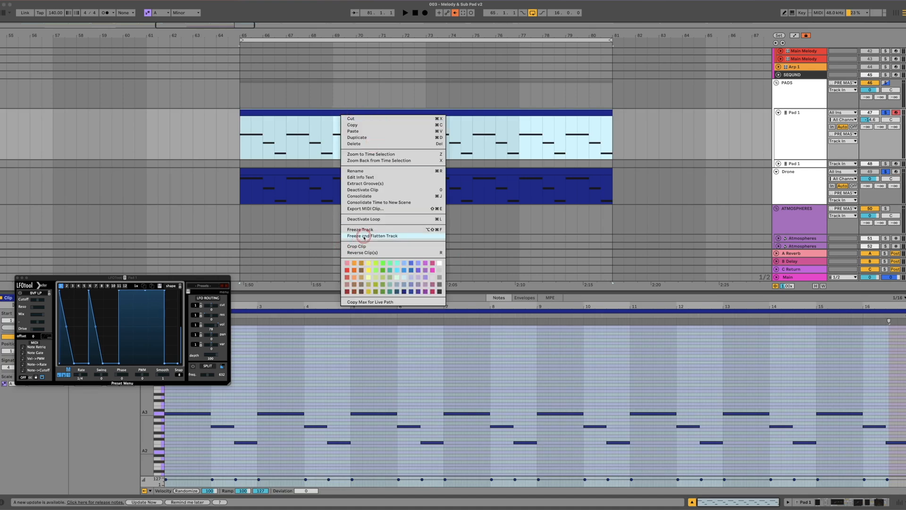
click(438, 264)
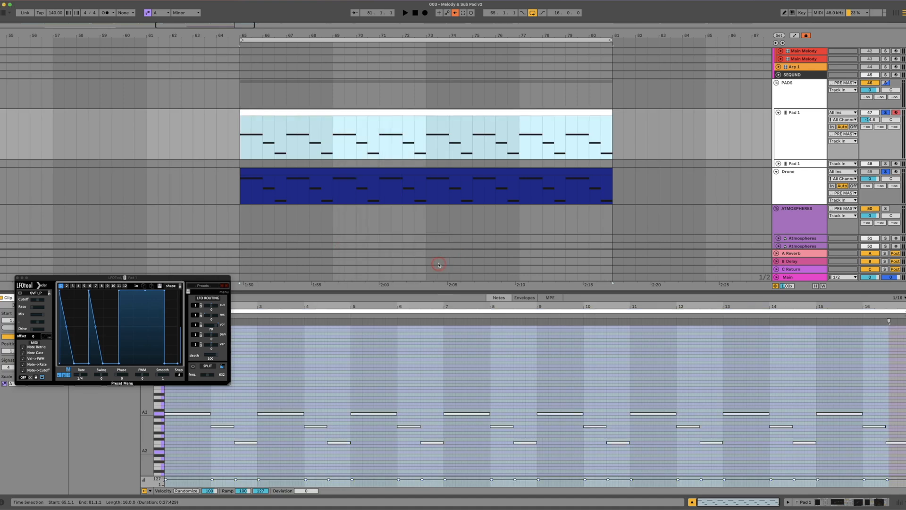
Transpose all notes in the Pad 1 clip up seven semitones, so the highest note is E4, and play the result
click(339, 113)
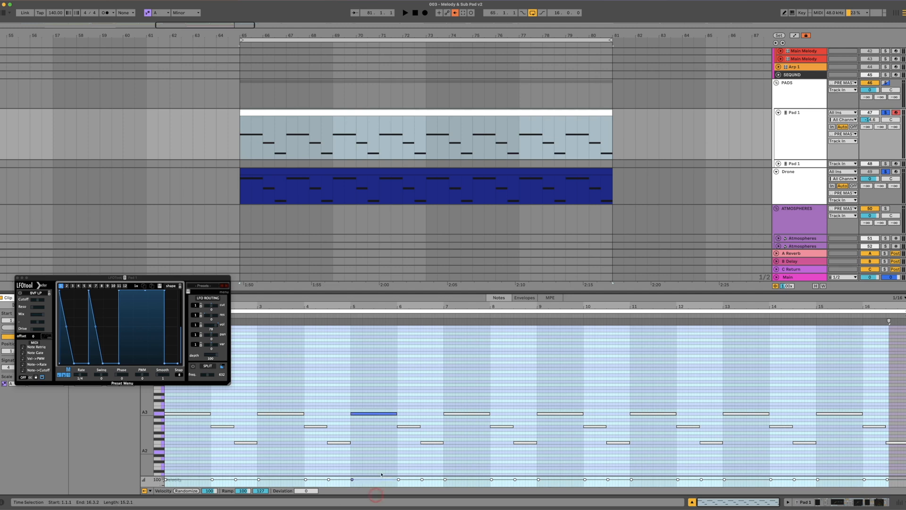
drag(200, 279, 702, 201)
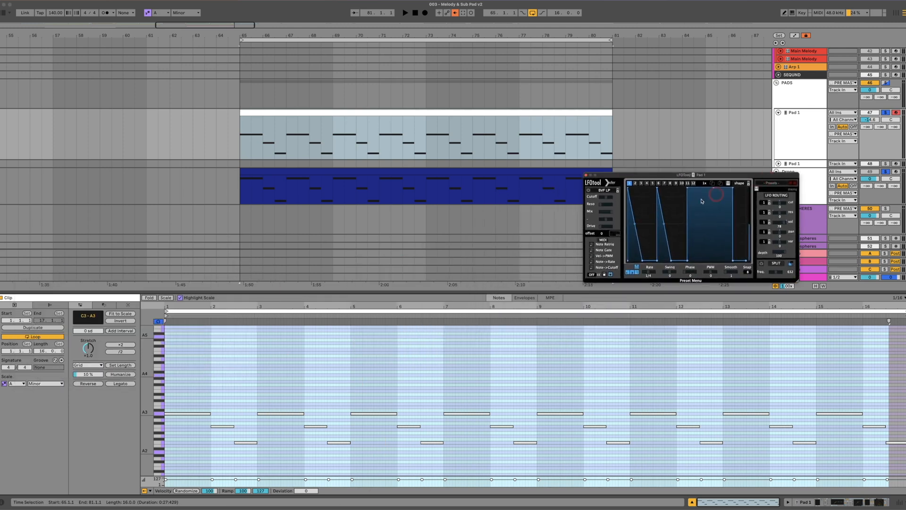
drag(190, 388, 863, 449)
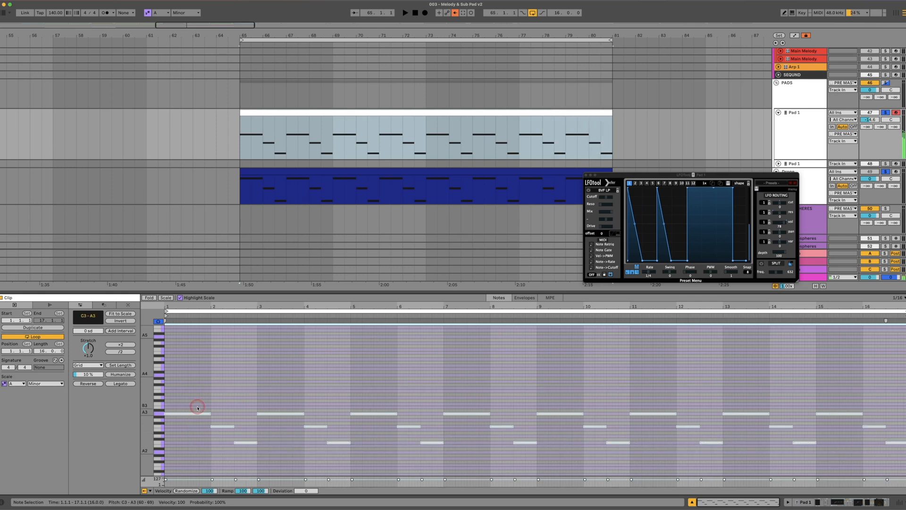
drag(179, 414, 179, 392)
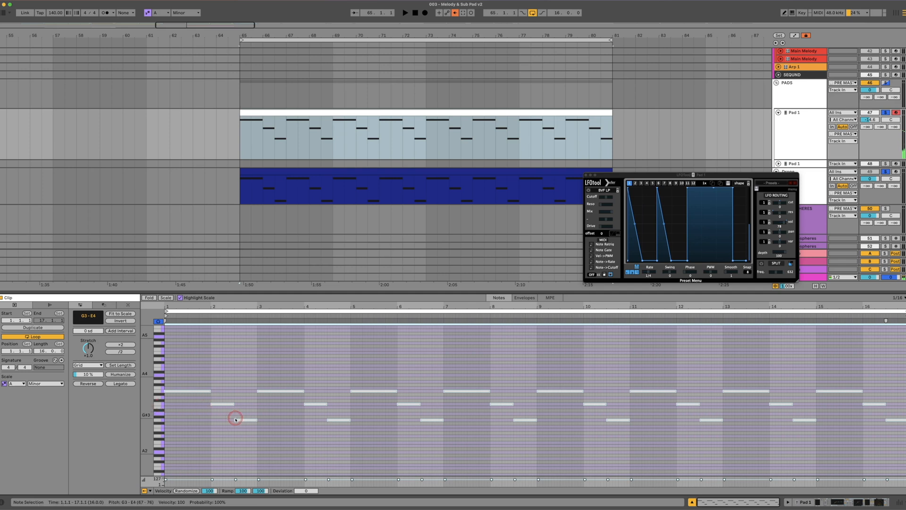
key(space)
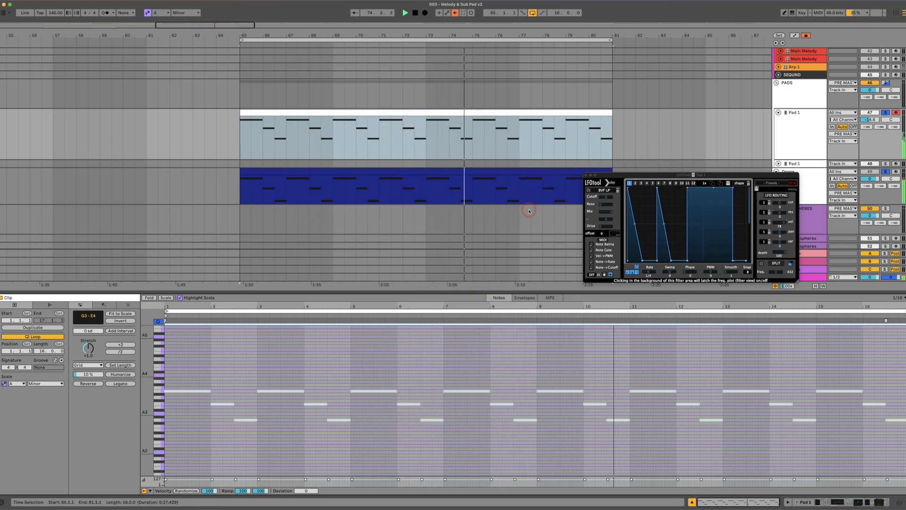
Raise all C4 notes in the Pad 1 clip to D4 and play the clip
click(383, 385)
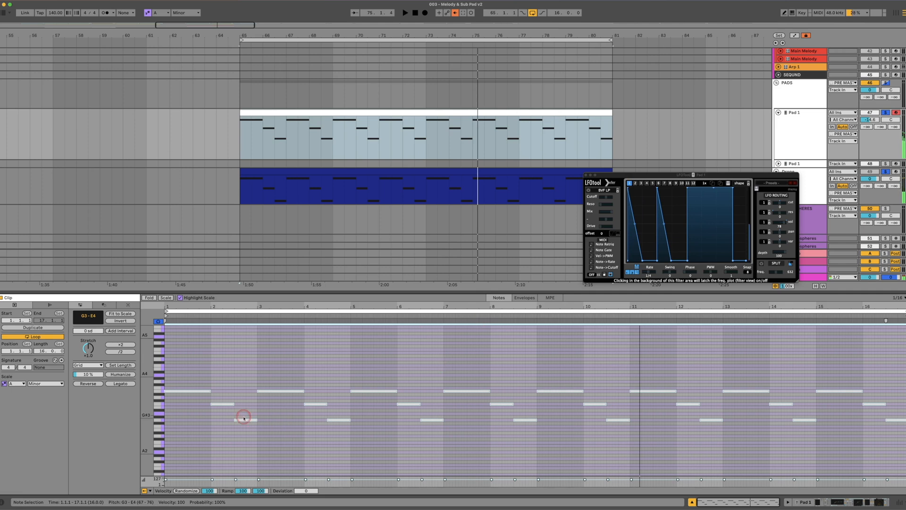
click(163, 405)
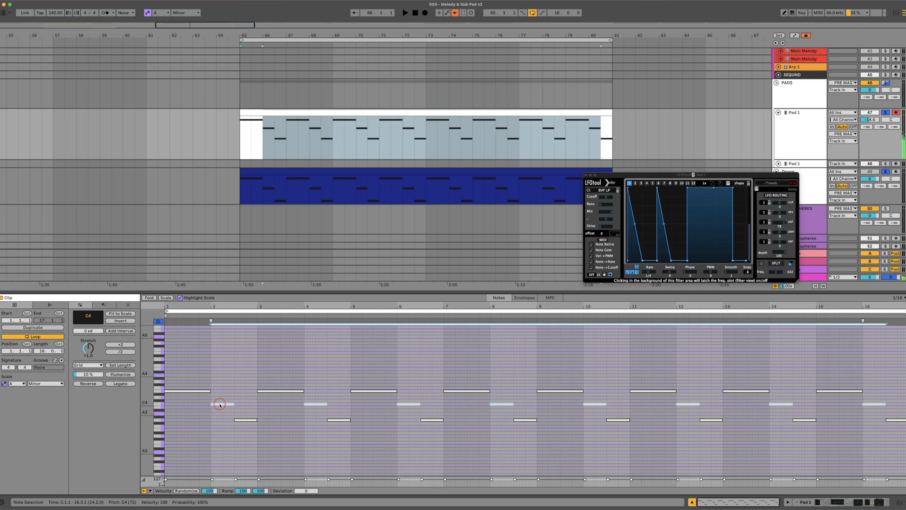
key(Up)
key(space)
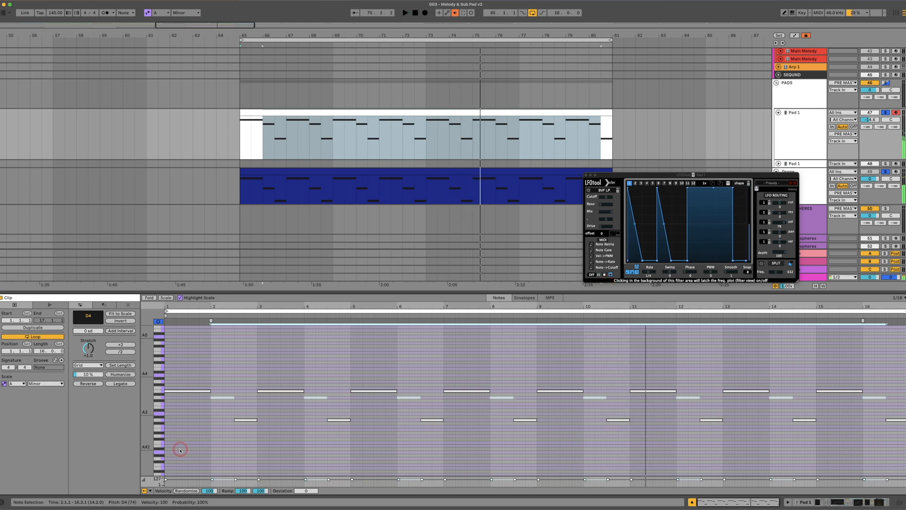
Move the last G3 note of bars 4, 8, 12 and 16 in the Pad 1 clip up to A3
click(160, 421)
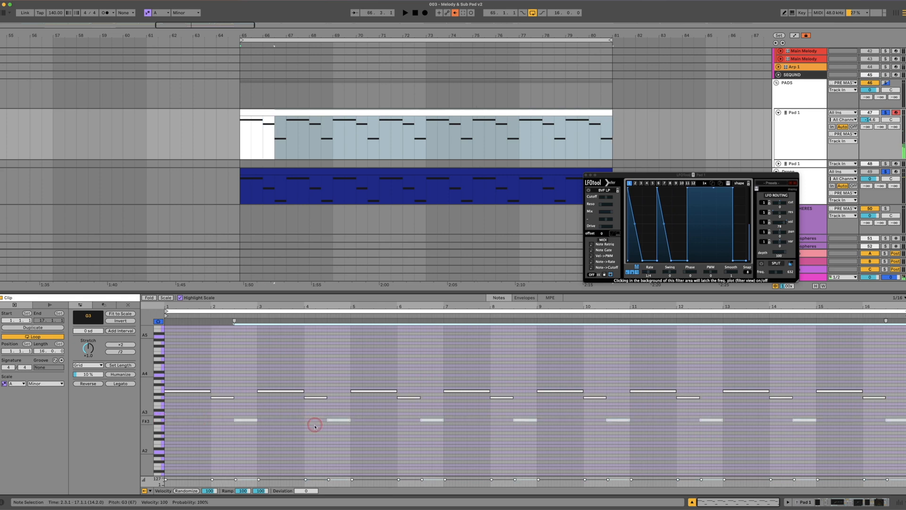
click(315, 426)
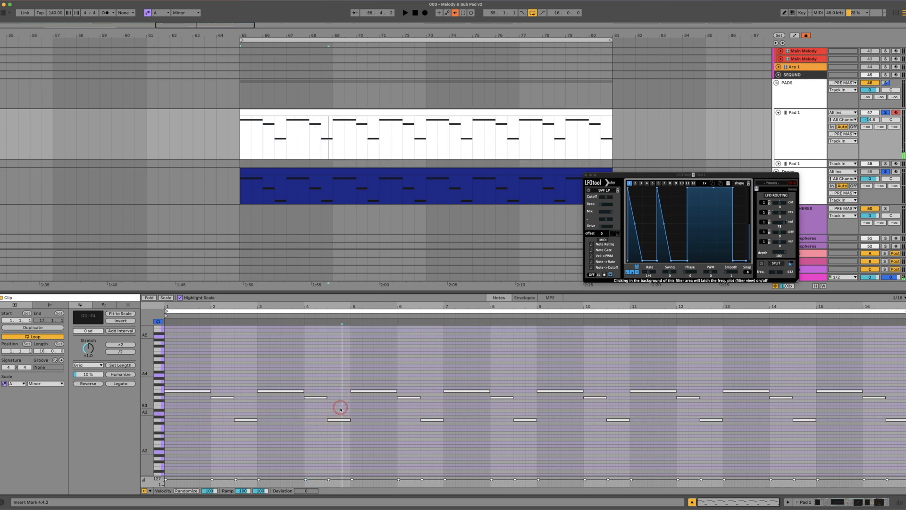
drag(336, 419, 337, 412)
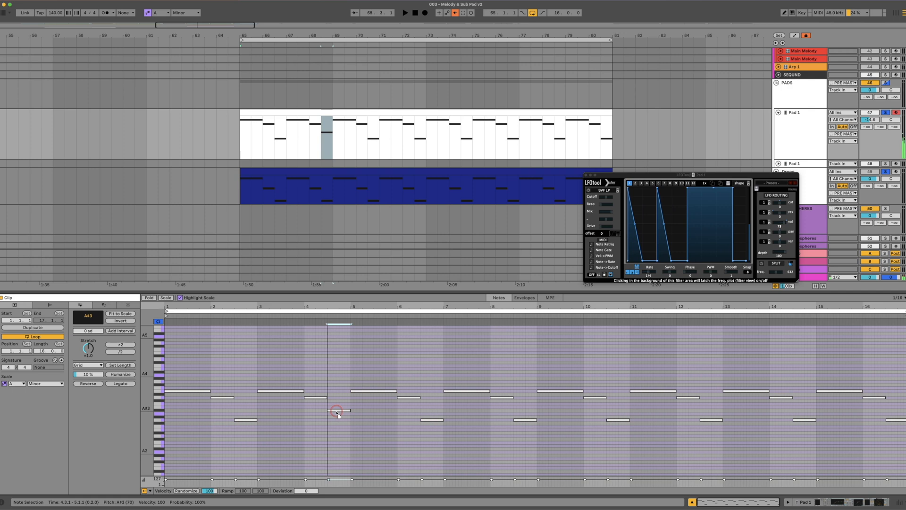
drag(516, 418, 519, 415)
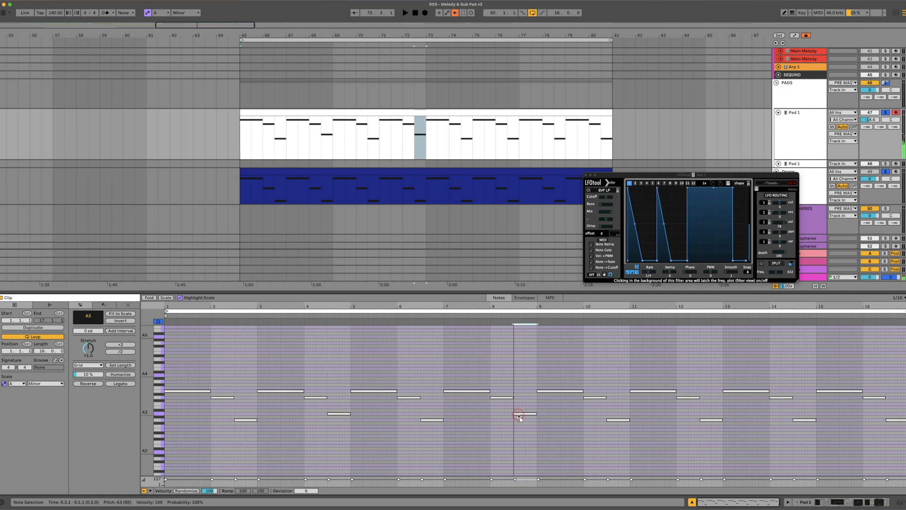
drag(710, 420, 713, 414)
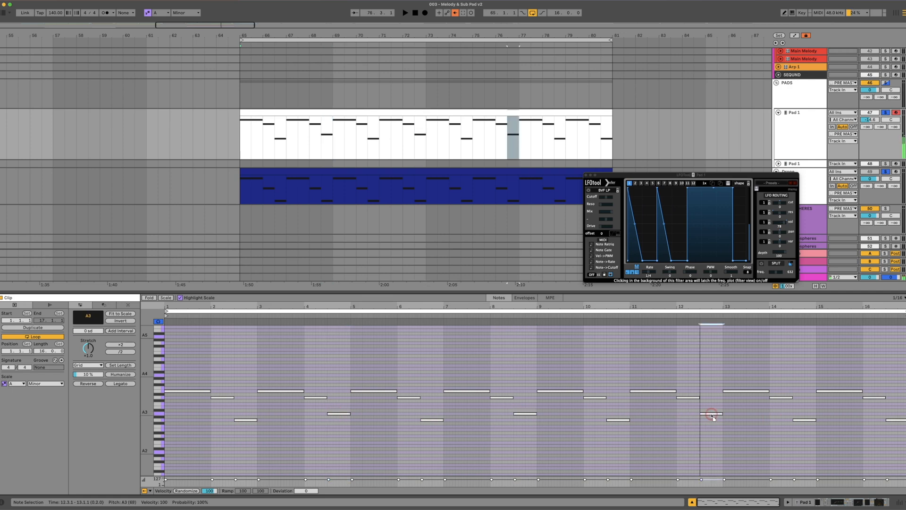
drag(891, 420, 893, 417)
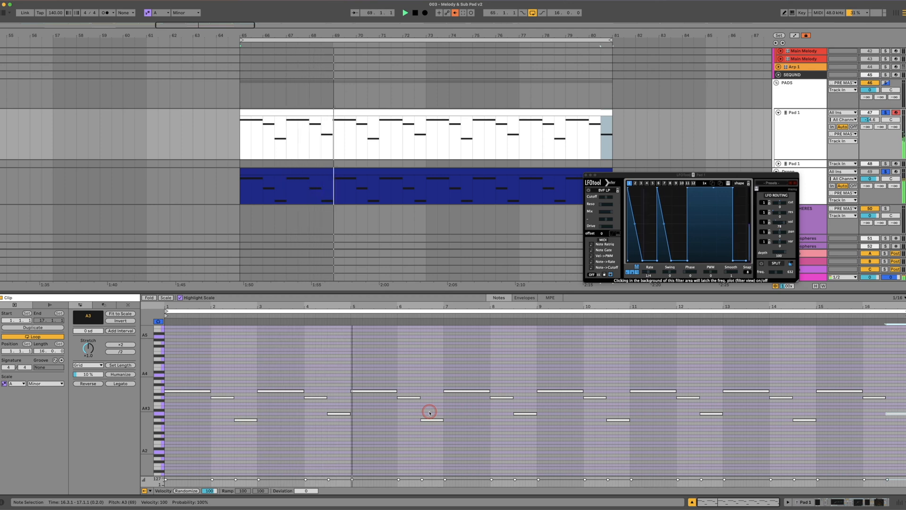
Raise all A3 notes in the Pad 1 clip to C4 and play the pattern
click(159, 413)
drag(335, 415, 335, 404)
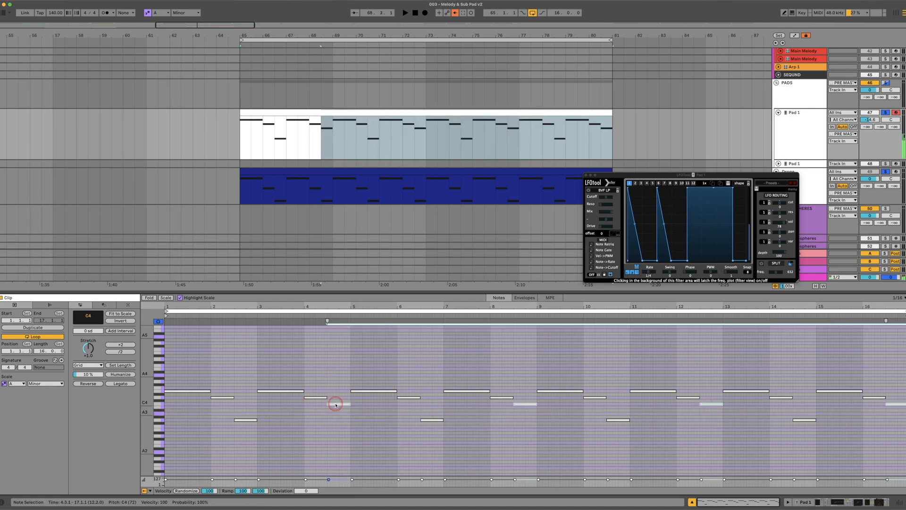
key(space)
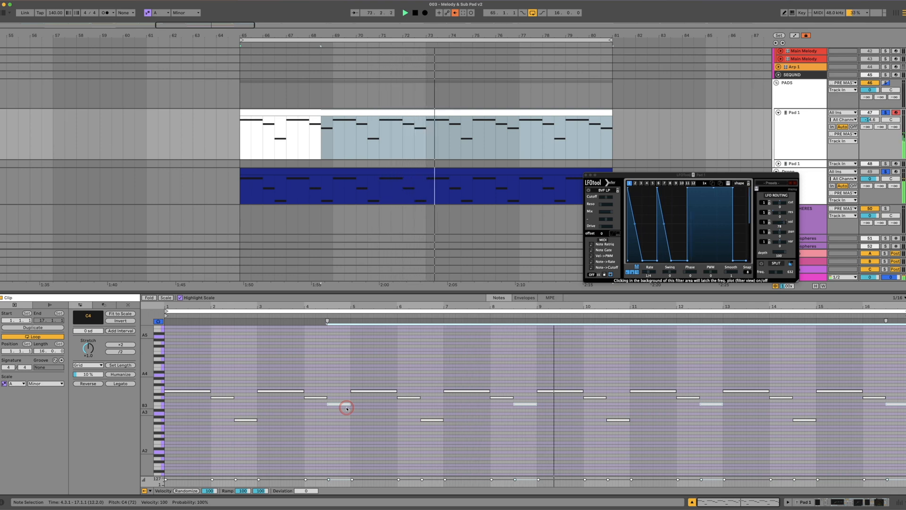
Solo the Main Melody track and play it together with the transposed pad
scroll(873, 112, up, 3)
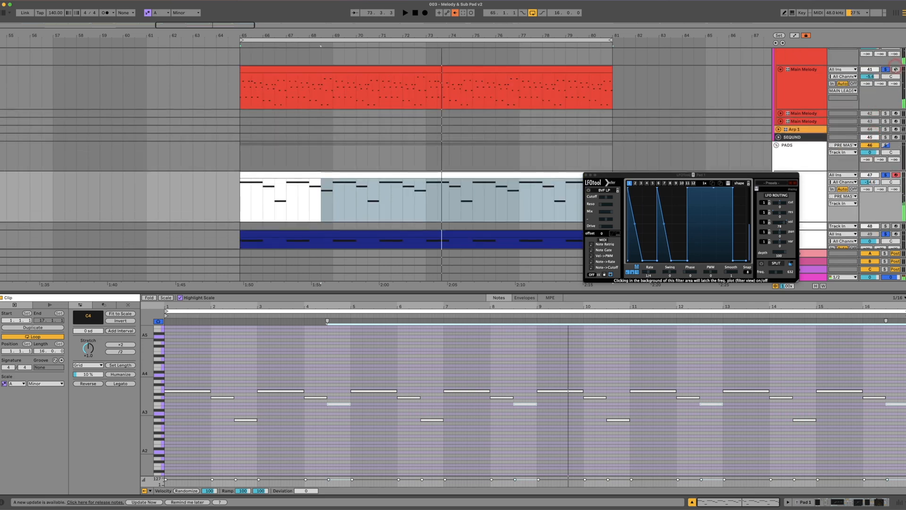
click(888, 71)
key(space)
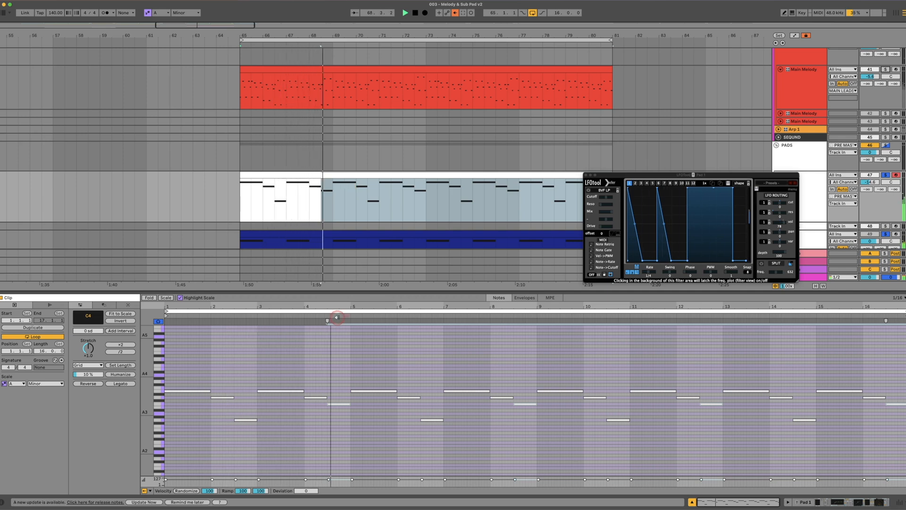
Raise all remaining G3 notes in the Pad 1 clip an octave to G4 and play the result
click(160, 422)
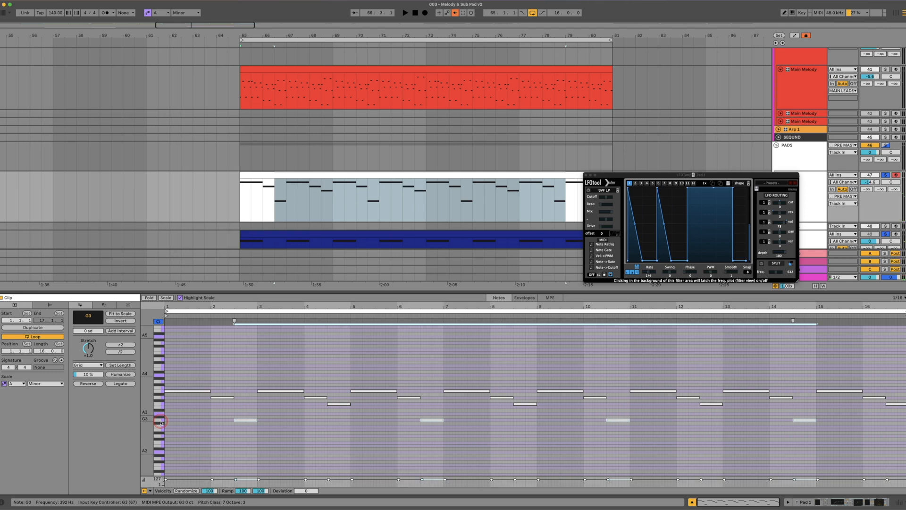
key(shift+Up)
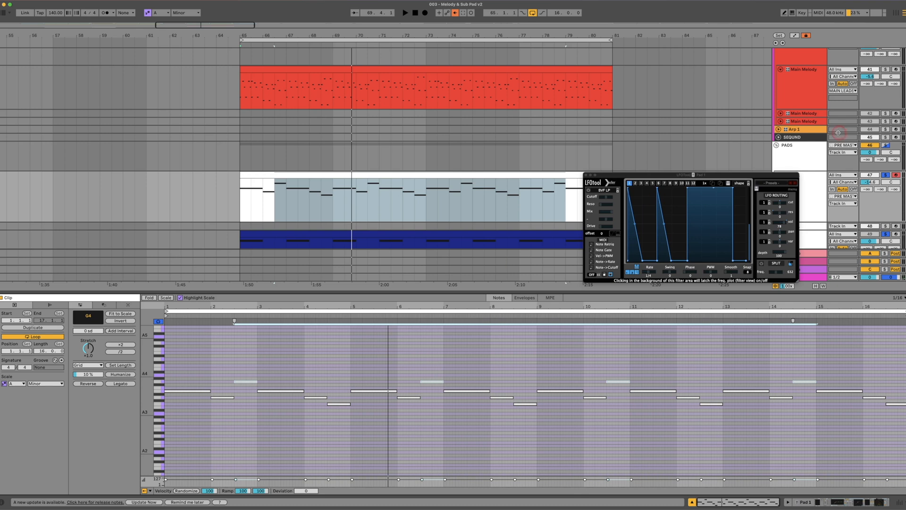
drag(707, 175, 739, 170)
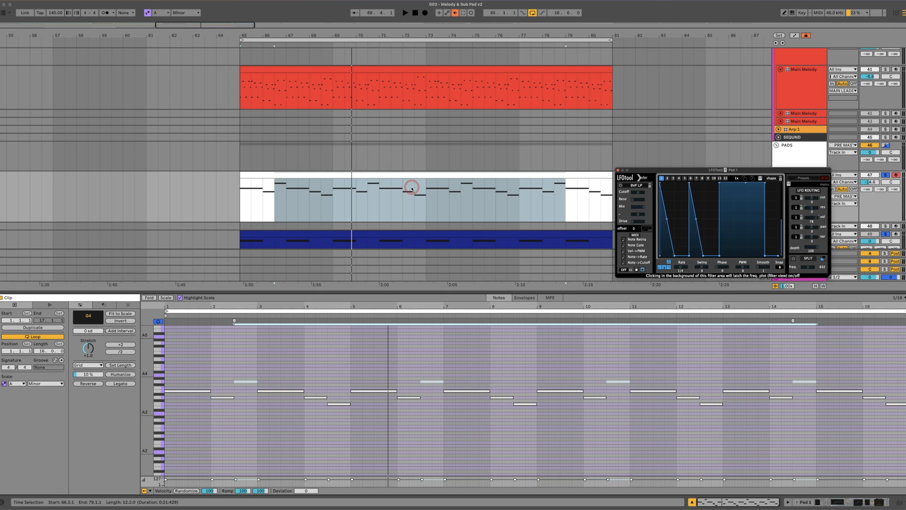
key(space)
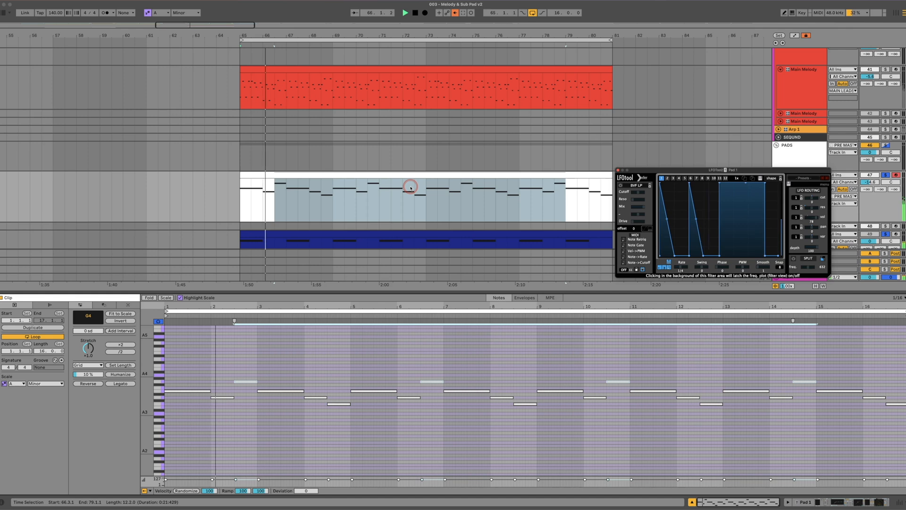
Open Zebra2 from the Pad 1 track's devices and set its VCF filter cutoff to 86 during playback
drag(760, 169, 691, 257)
click(805, 188)
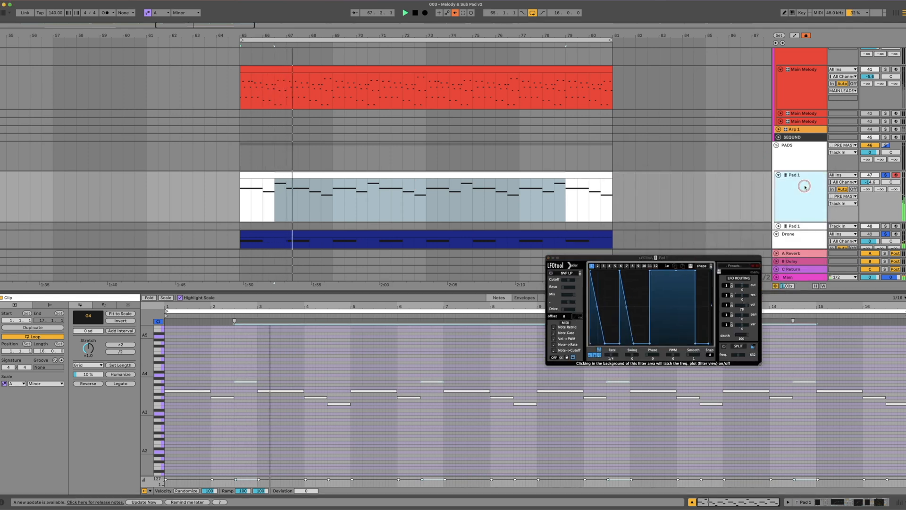
click(809, 502)
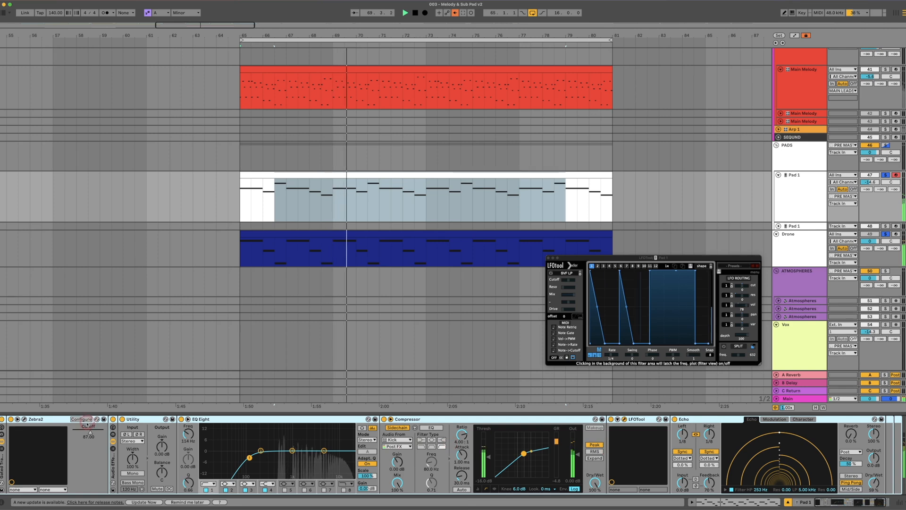
click(25, 420)
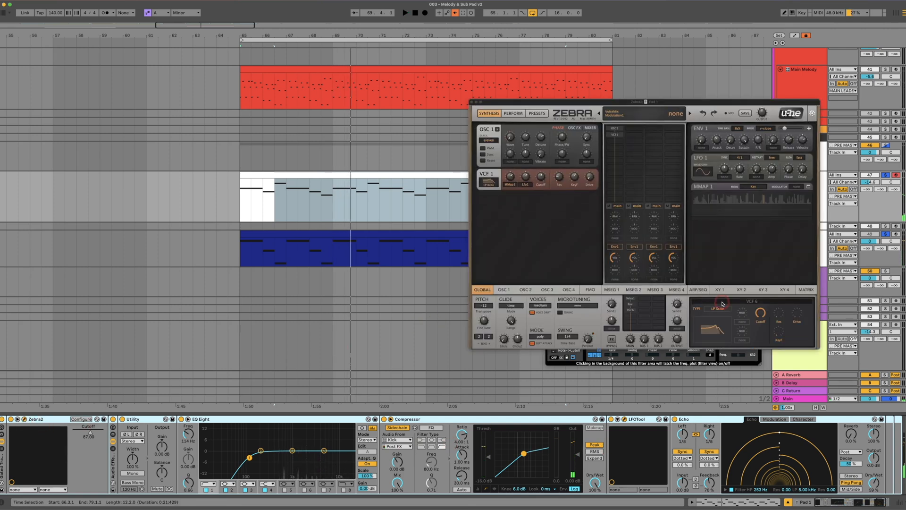
drag(756, 315, 757, 326)
key(space)
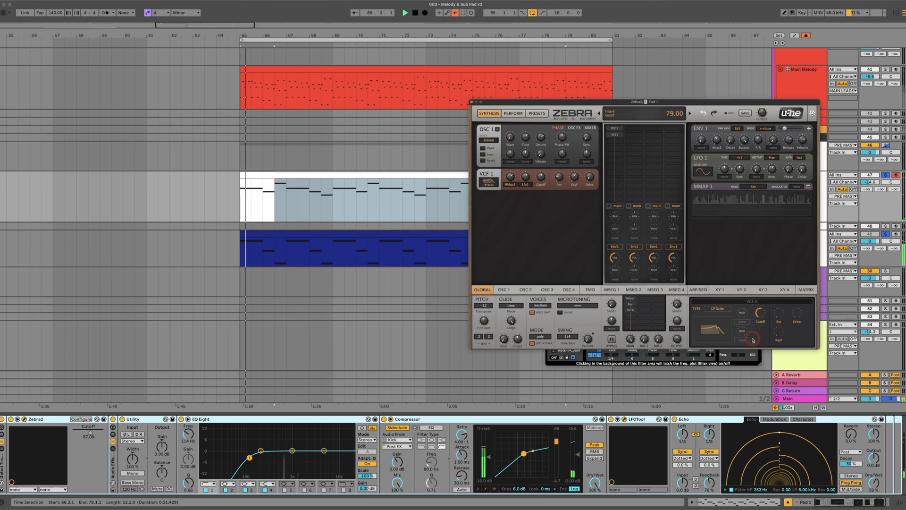
drag(752, 336, 762, 314)
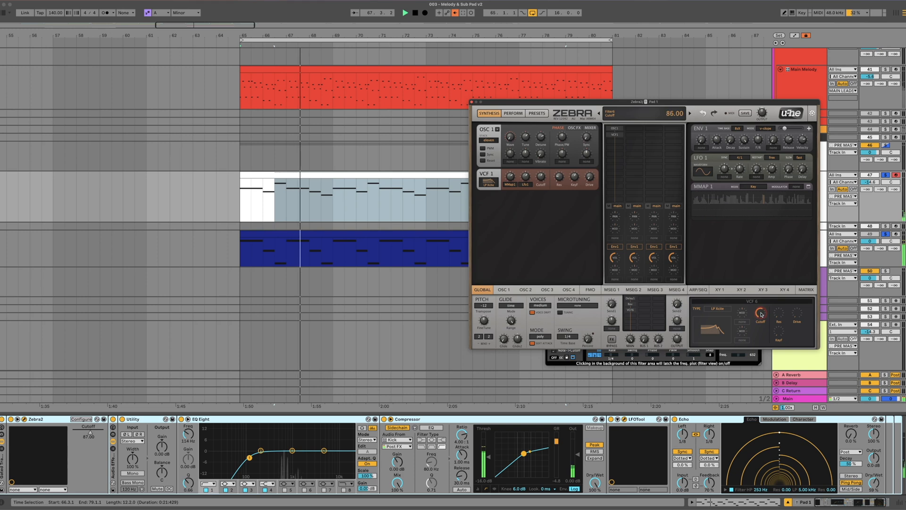
Set the Drone track's EQ Eight low-pass frequency to 72.6 Hz and its volume to -3.7 dB, checking both in playback
drag(753, 103, 686, 262)
click(823, 246)
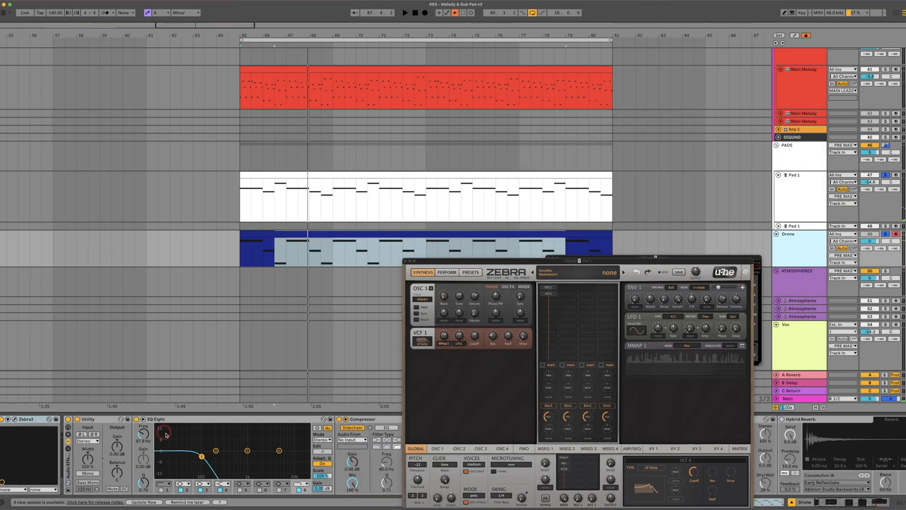
drag(202, 456, 199, 455)
key(space)
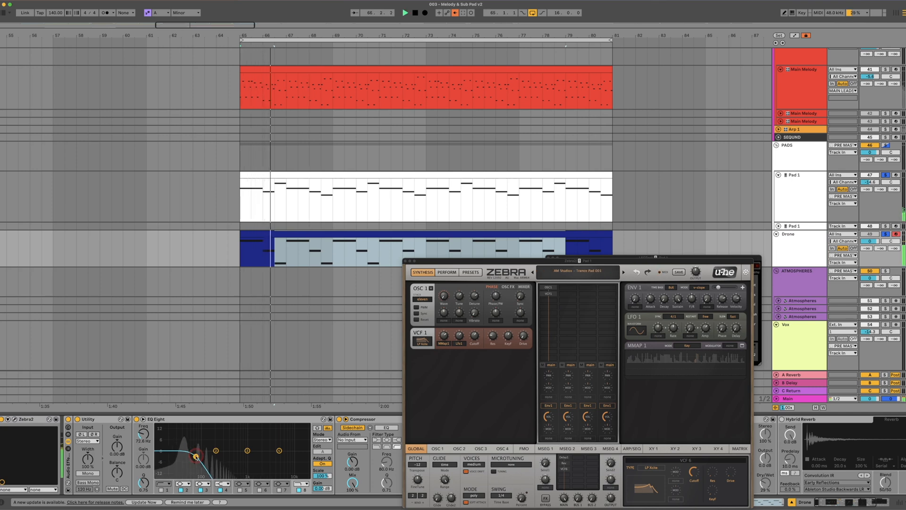
key(space)
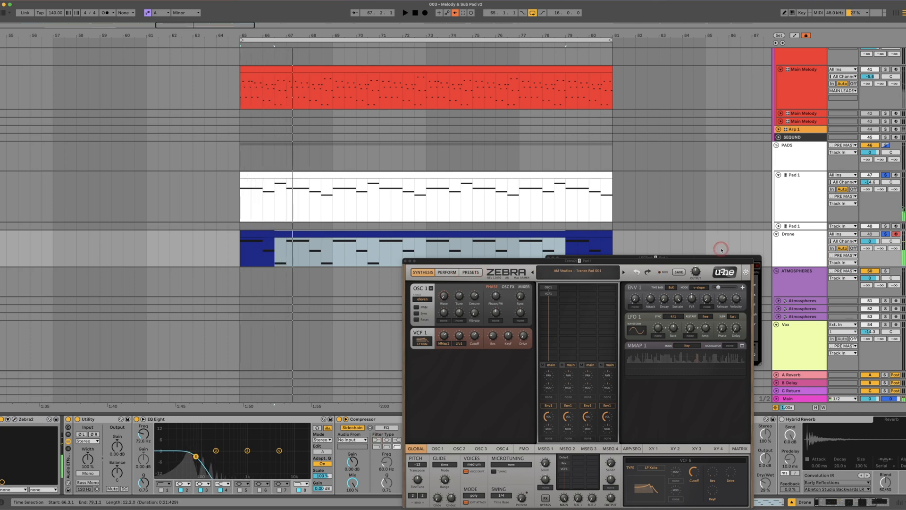
drag(870, 242, 871, 241)
key(space)
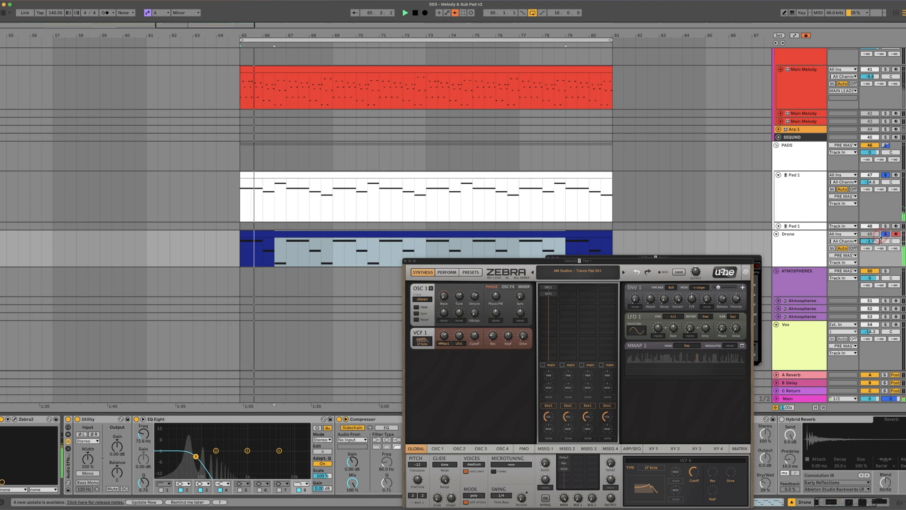
Turn off the track solos to hear the full mix, and close the Zebra2 window
click(886, 175)
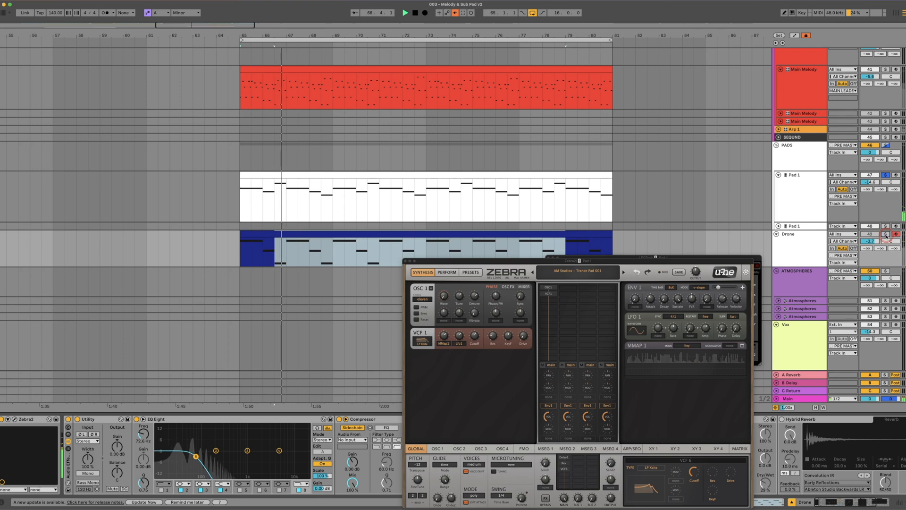
click(886, 175)
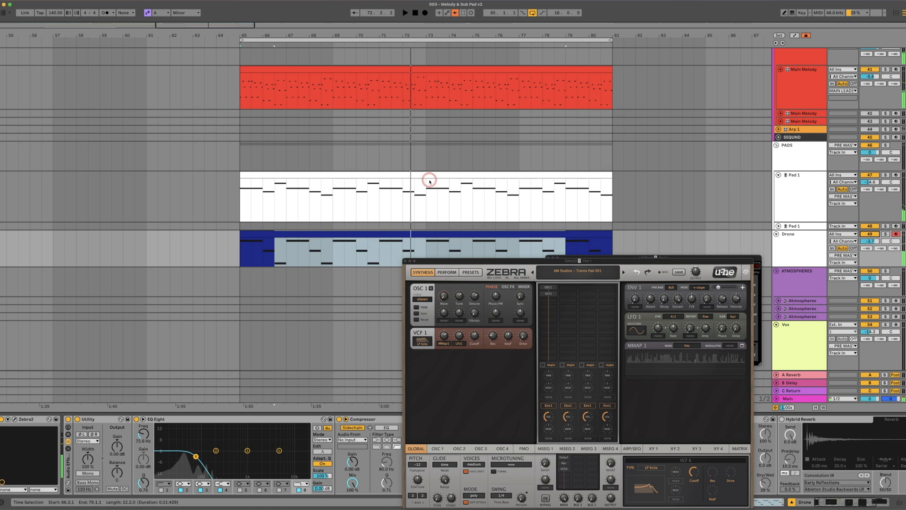
drag(593, 262, 610, 273)
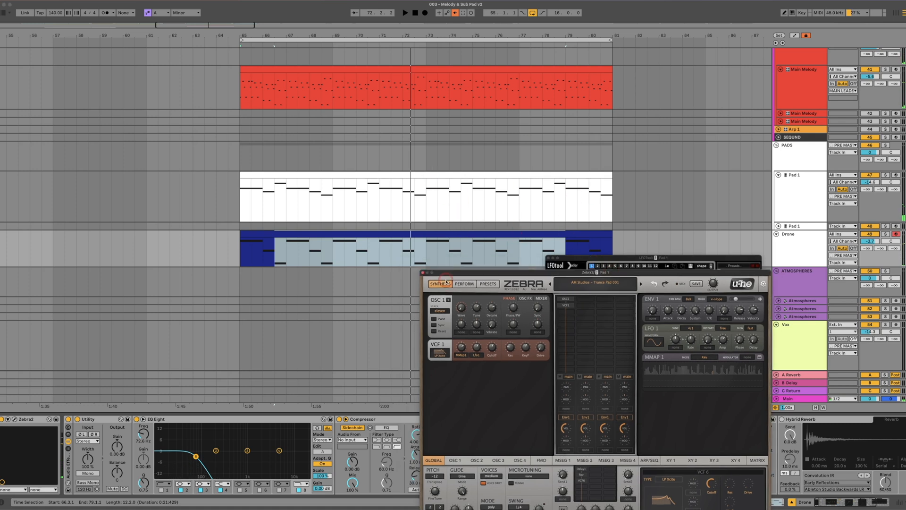
click(423, 273)
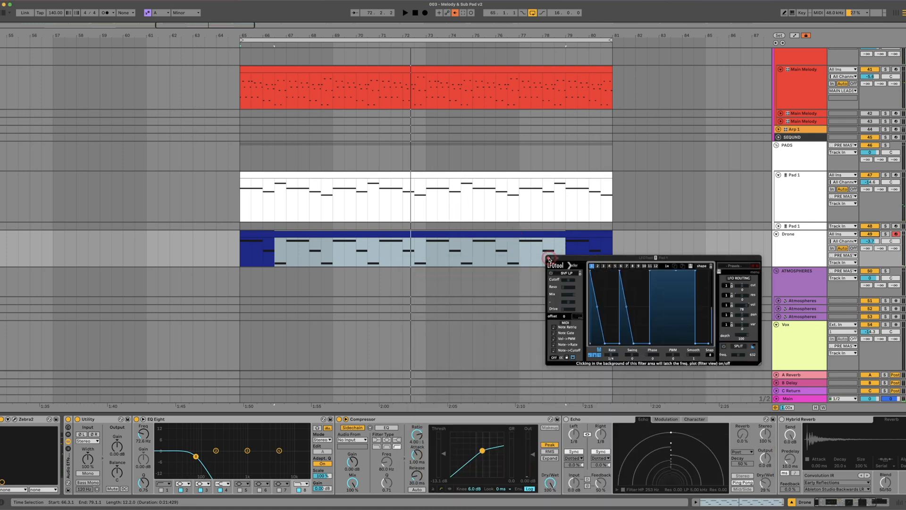
Close the LFOTool window, solo Main Melody, the first Pad 1 and Drone tracks, and play them together
click(549, 260)
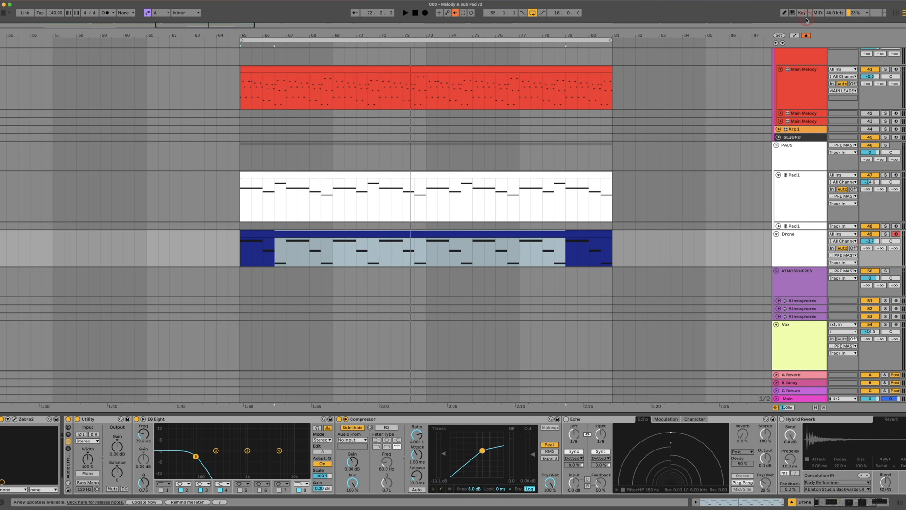
click(886, 234)
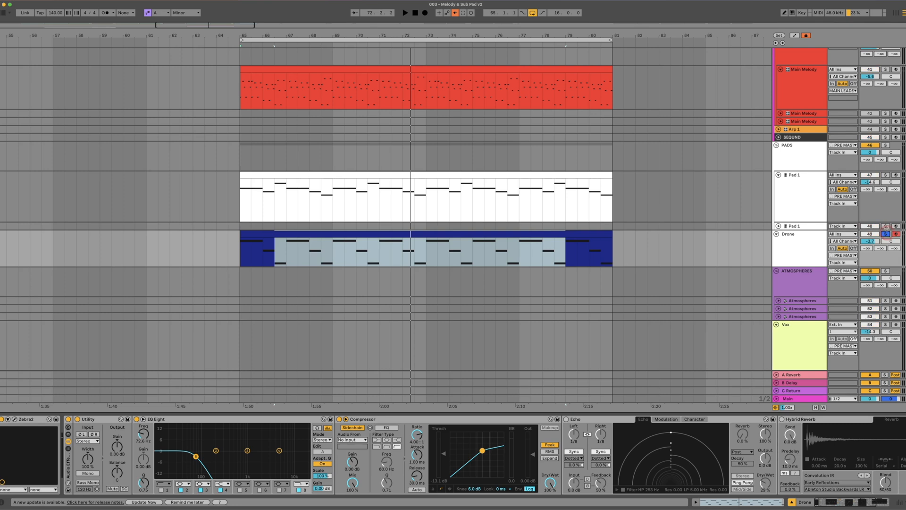
click(886, 175)
key(space)
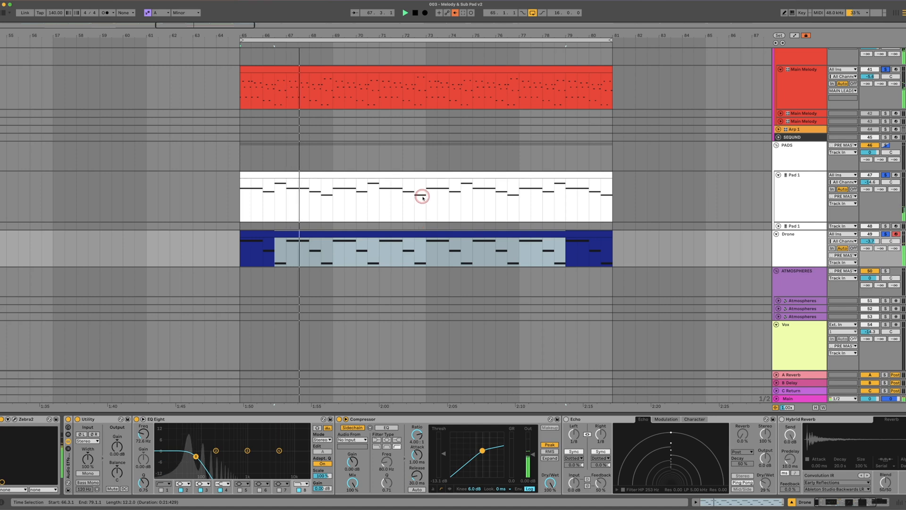
Open Zebra2 on the first Pad 1 track, raise its VCF filter cutoff to 115 during playback, and close the plugin window
click(776, 181)
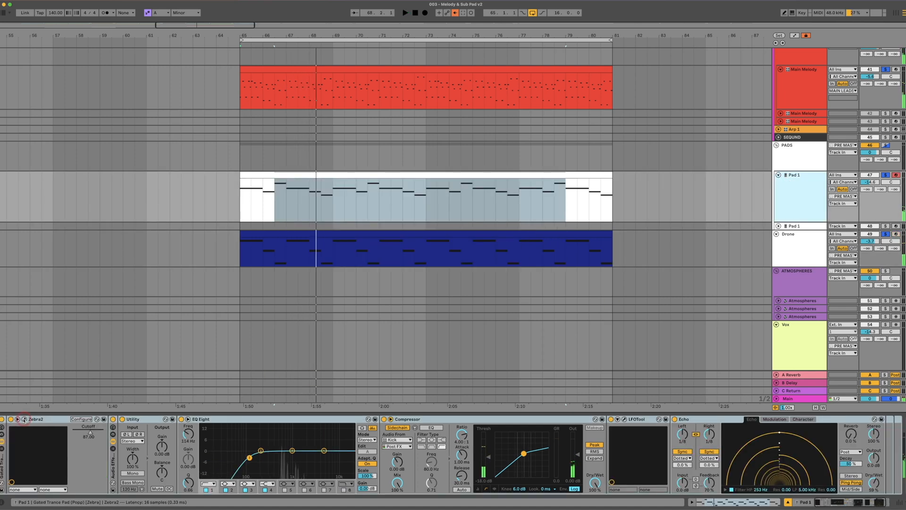
drag(523, 262, 542, 177)
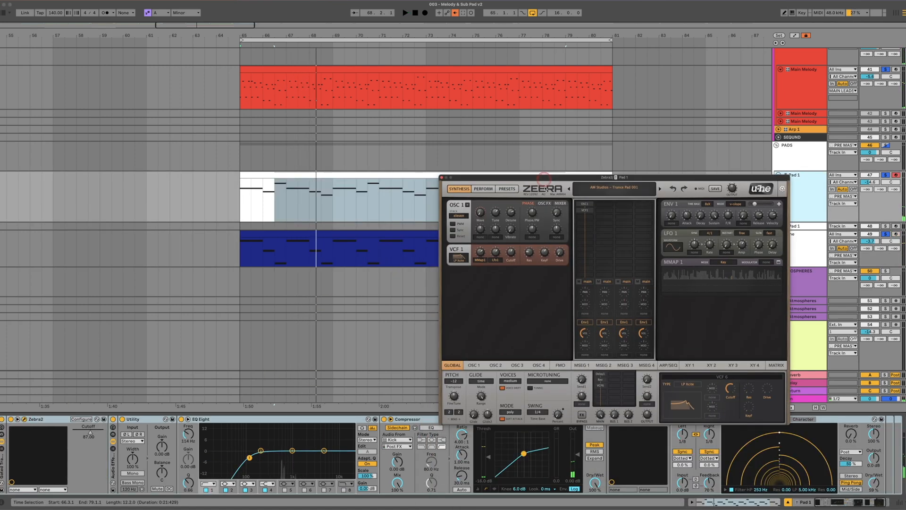
key(space)
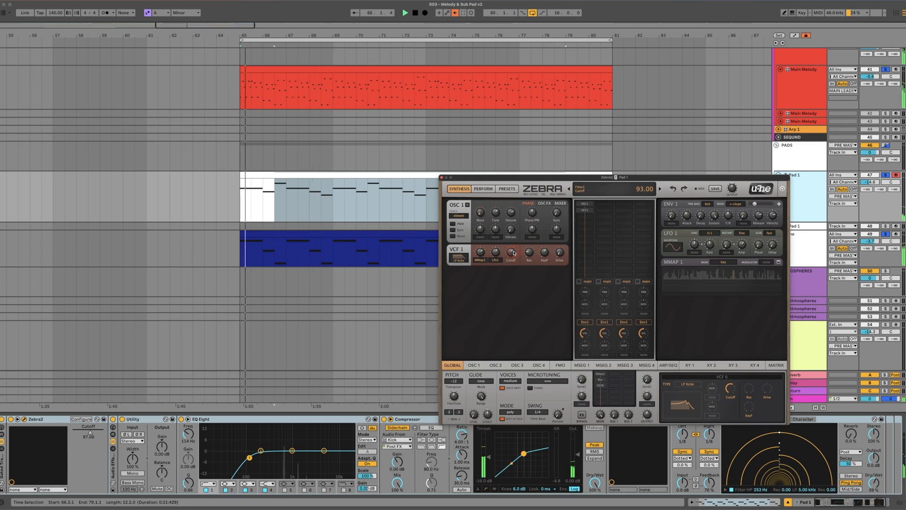
drag(513, 256, 516, 247)
drag(730, 387, 732, 380)
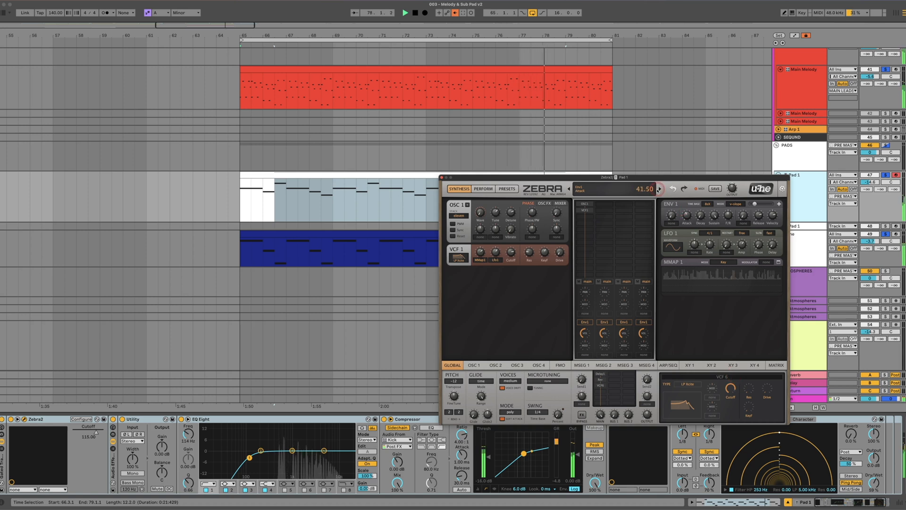
drag(617, 177, 626, 221)
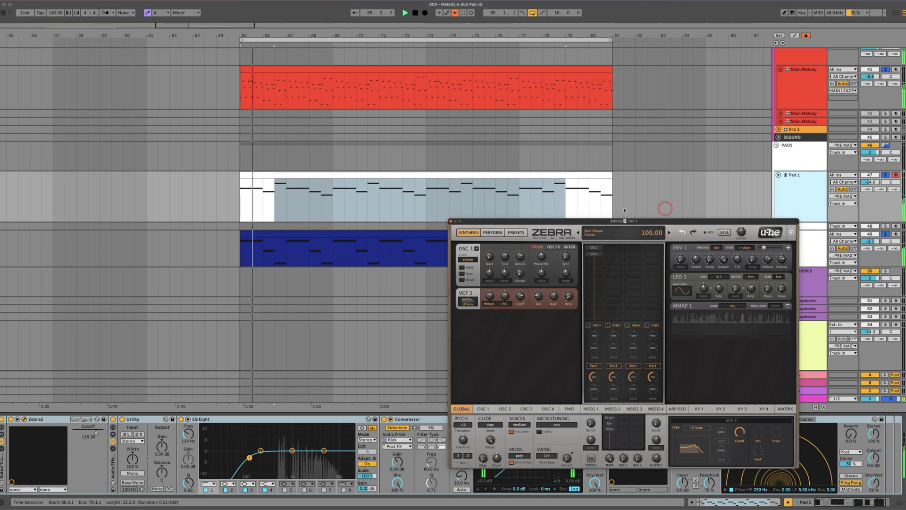
click(450, 221)
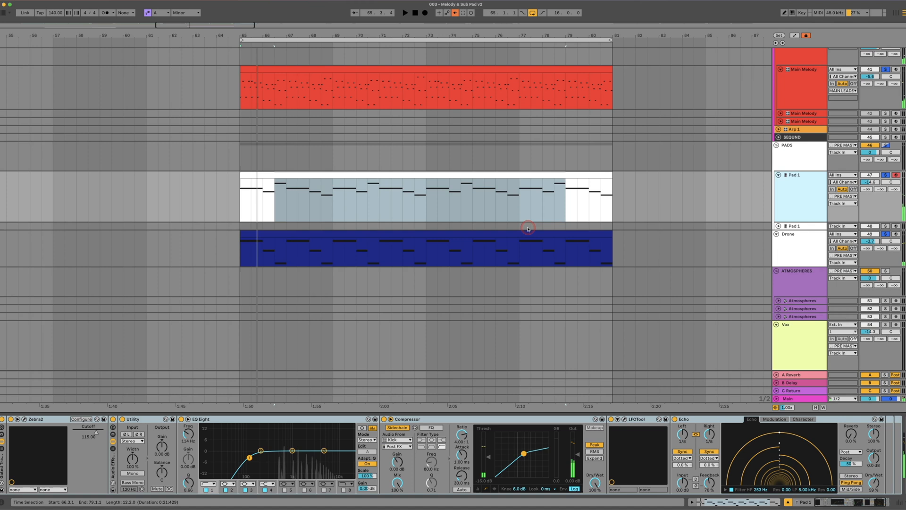
Unfold and solo the empty second Pad 1 track and audition its sound over the looped melody, pad and drone
scroll(678, 197, down, 2)
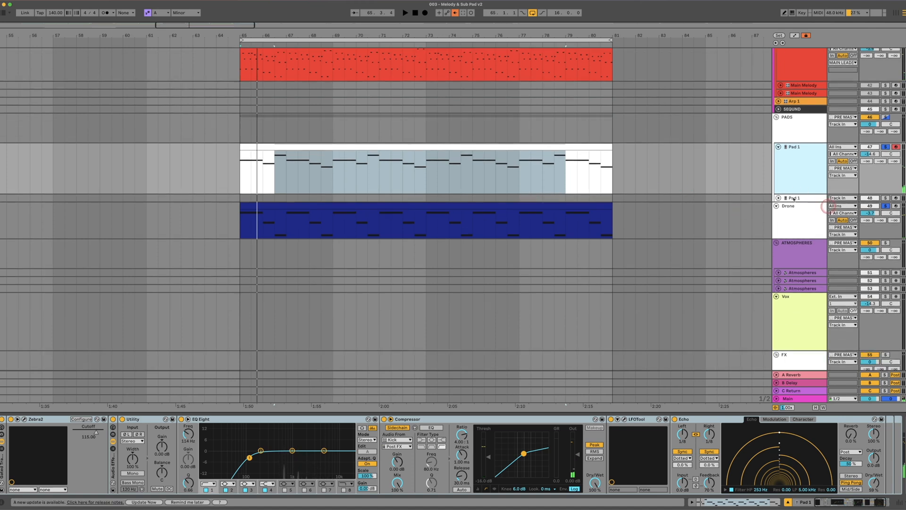
click(786, 199)
click(779, 198)
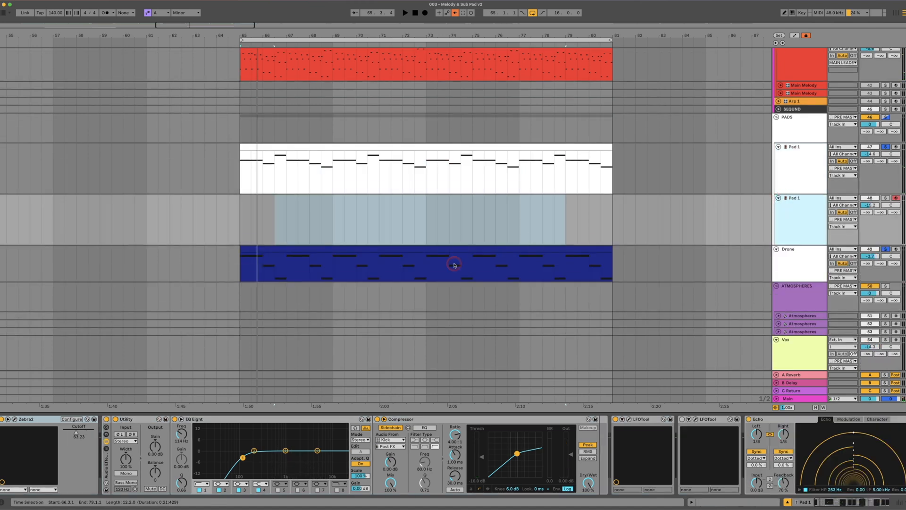
scroll(454, 265, down, 1)
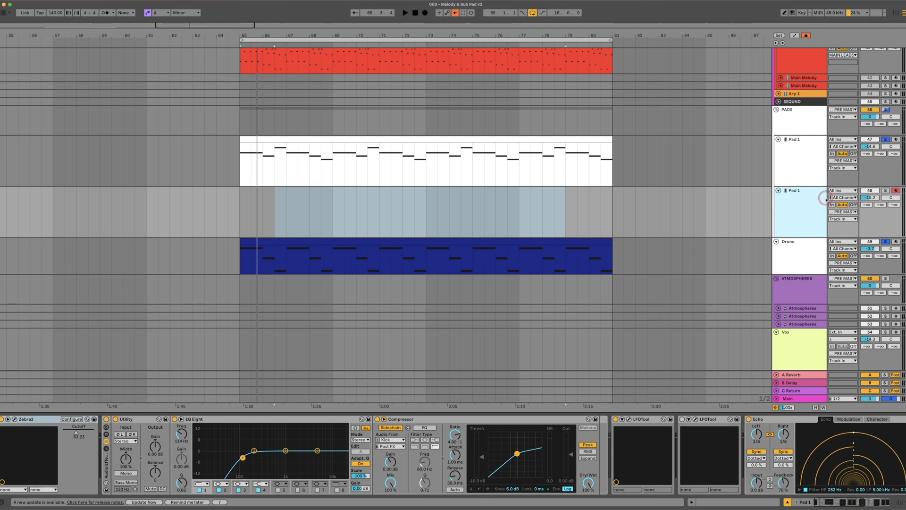
click(886, 191)
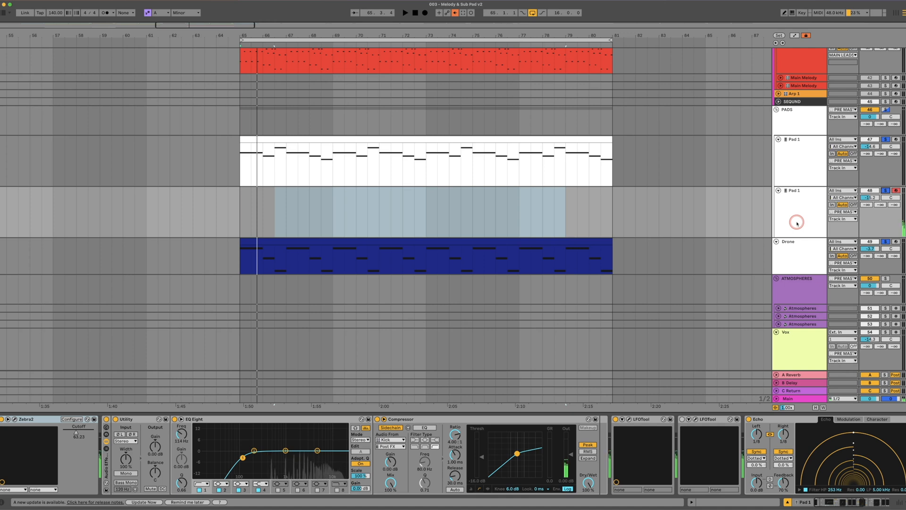
key(space)
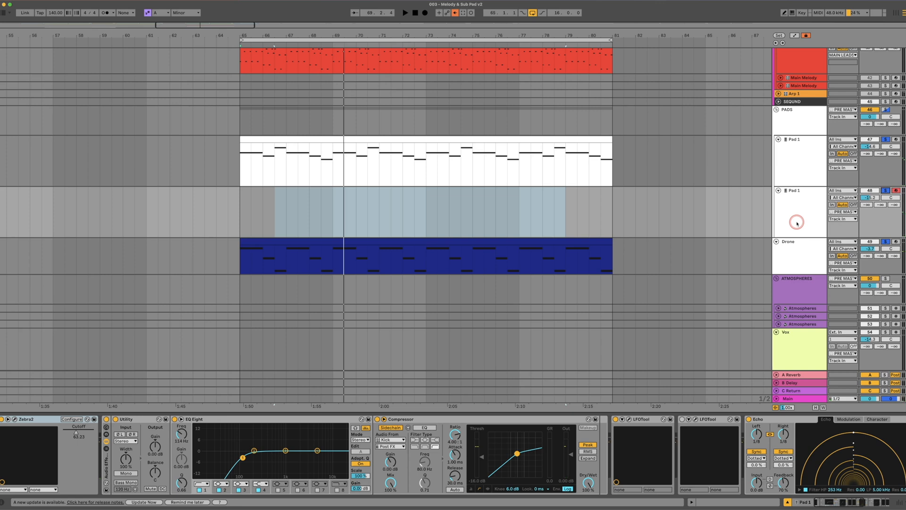
click(314, 173)
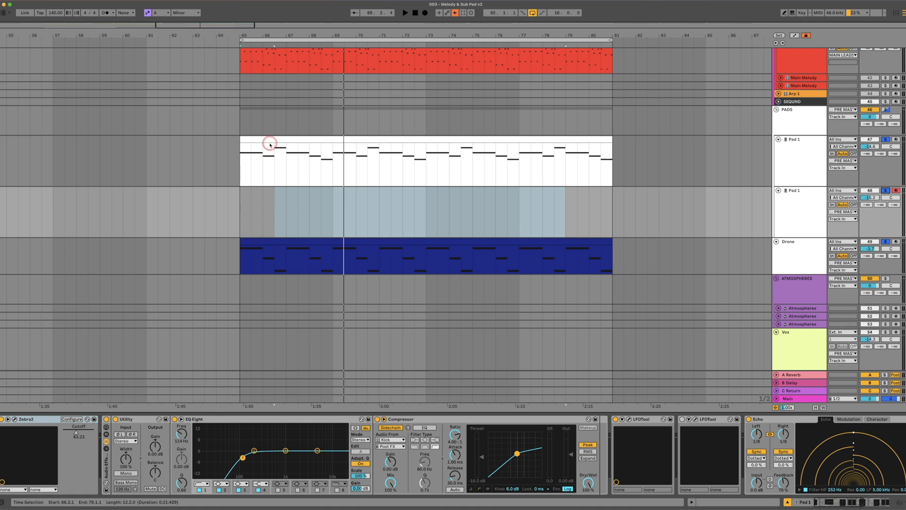
click(272, 244)
key(space)
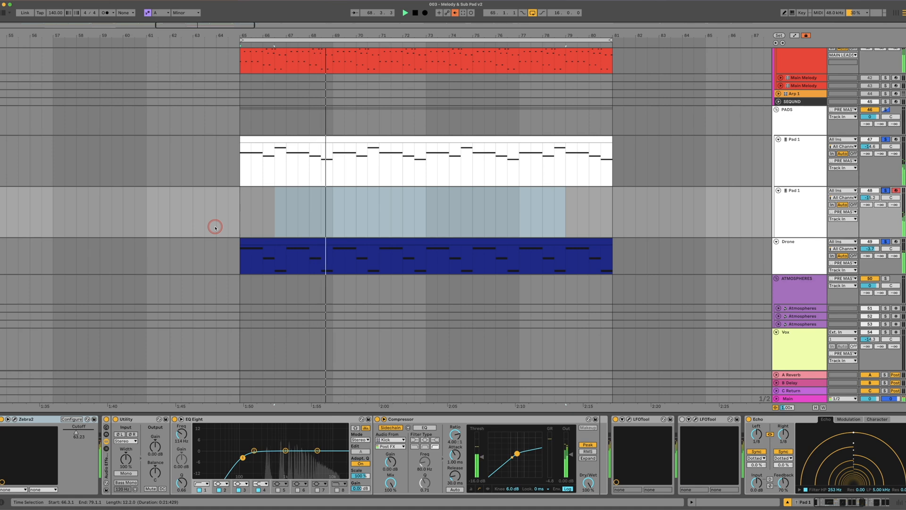
Adjust the second Pad 1 track's volume and compare its device chain with the first Pad 1 track's
click(879, 197)
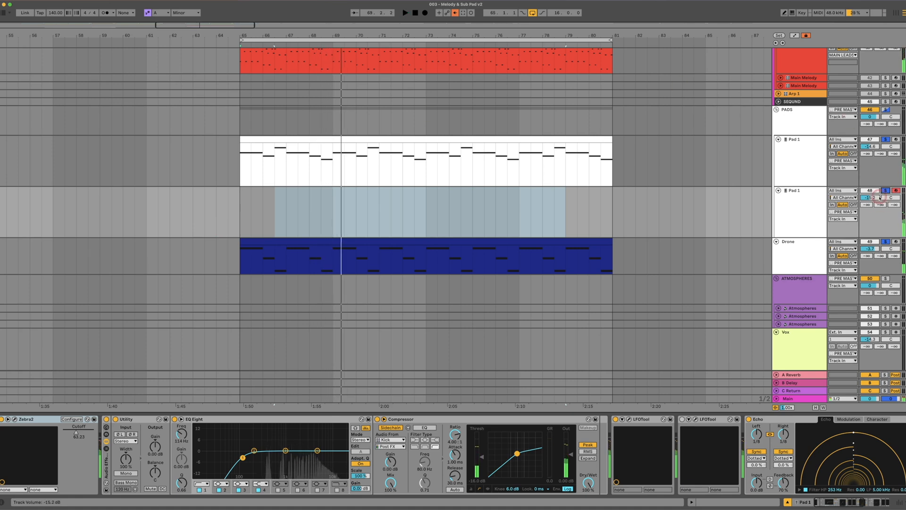
click(814, 200)
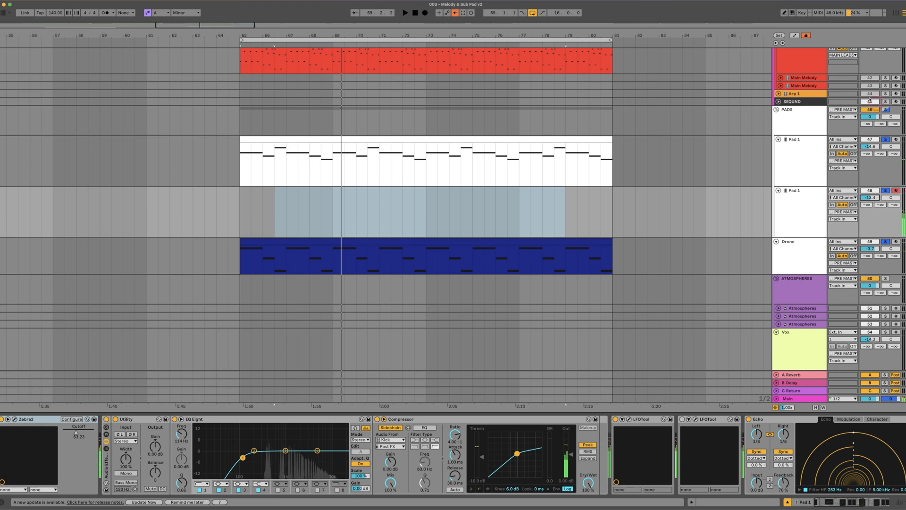
click(807, 154)
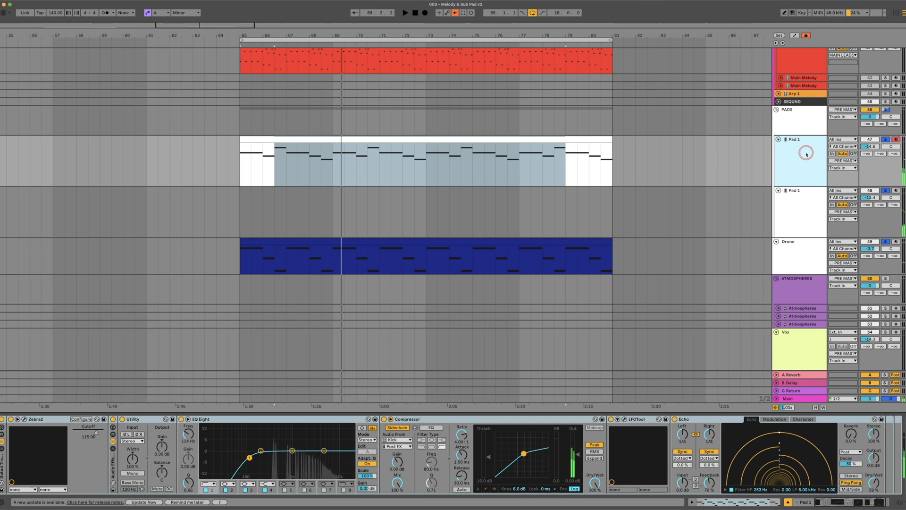
click(795, 200)
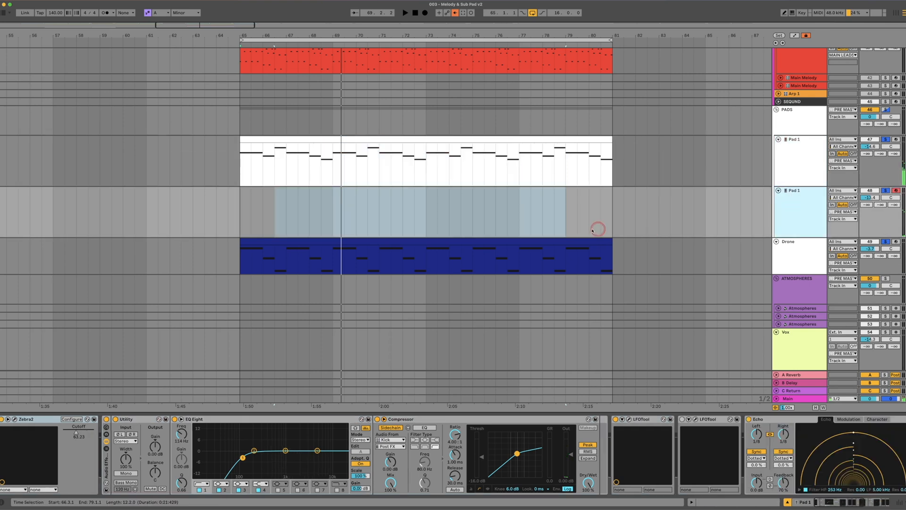
Open Zebra2 on the second Pad 1 track and browse the AM Studios Trance Pad presets, choosing the one built on FMO 1 and VCF 1
click(15, 419)
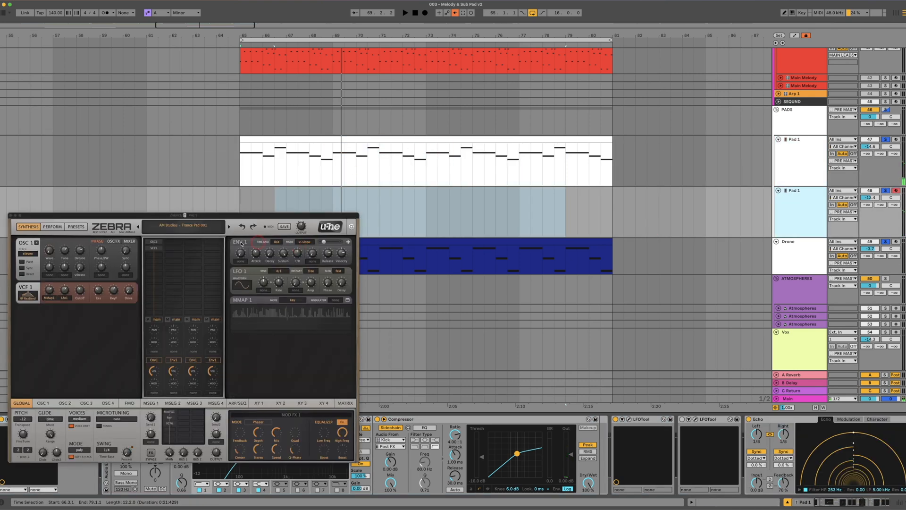
drag(230, 217, 442, 171)
click(440, 181)
click(440, 181)
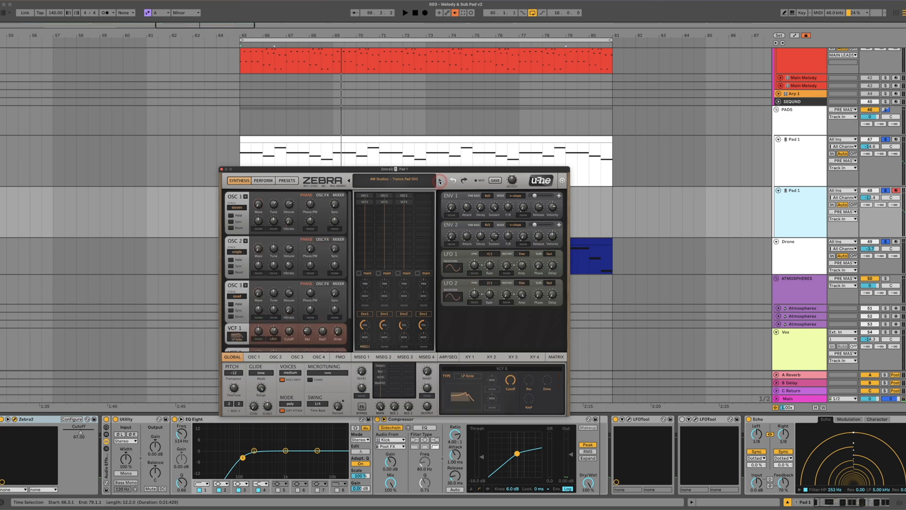
click(440, 181)
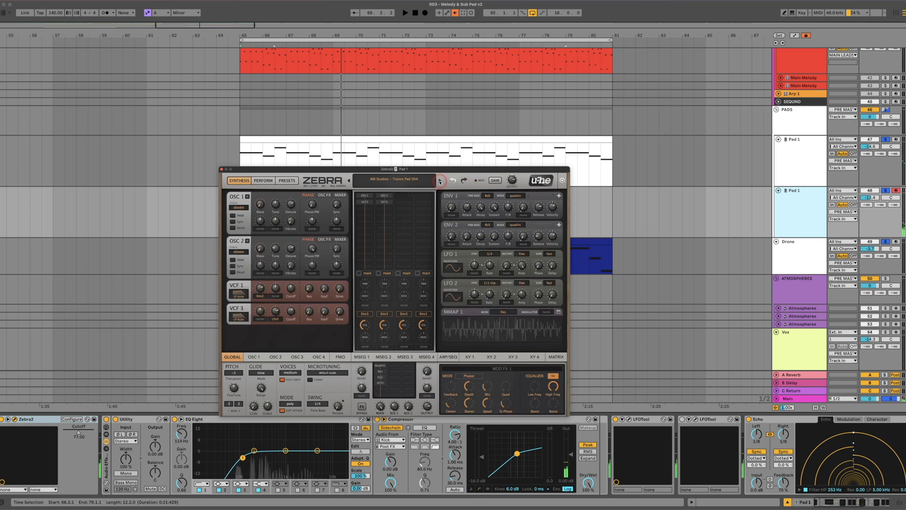
click(439, 181)
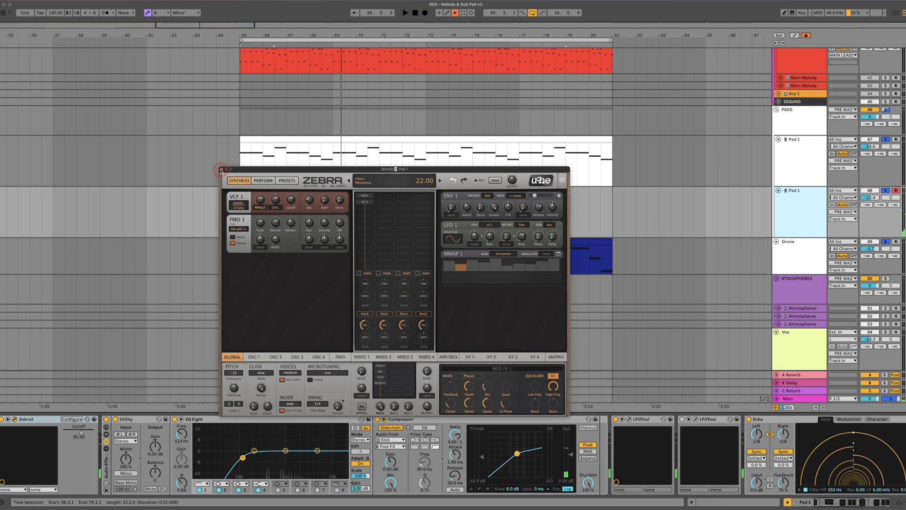
Play pad notes over the running loop and capture the performance as a MIDI clip on the second Pad 1 track
drag(250, 168, 213, 299)
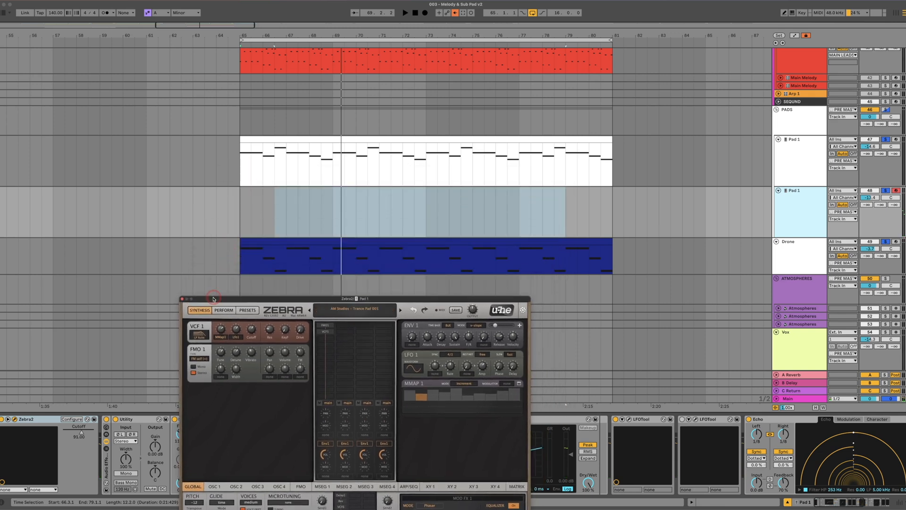
key(space)
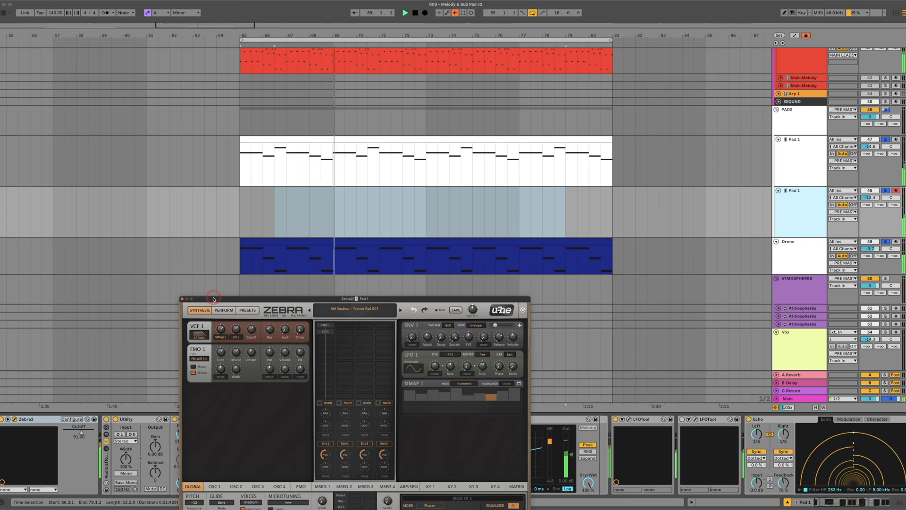
click(464, 15)
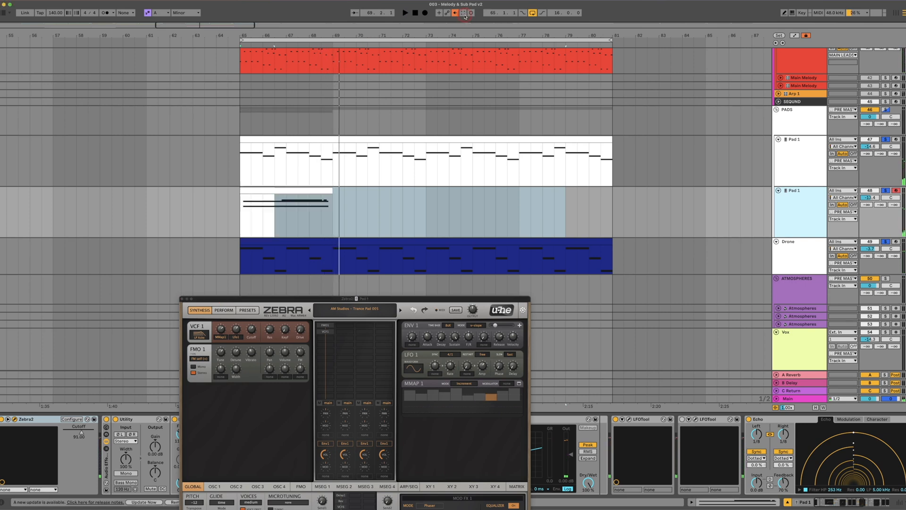
Open the captured clip's notes, move G4 and B4 to the clip start, and align the long C5 note with bar 3
double_click(263, 192)
drag(354, 298, 707, 46)
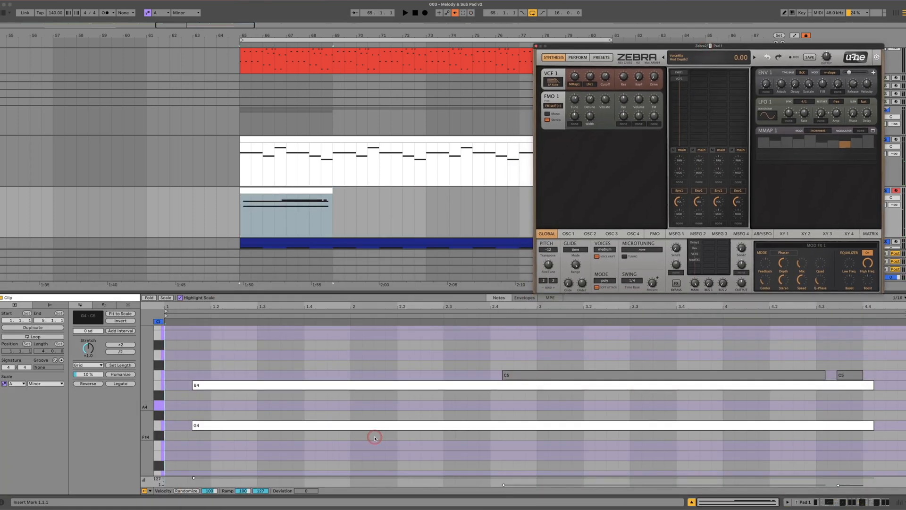
drag(344, 440, 310, 385)
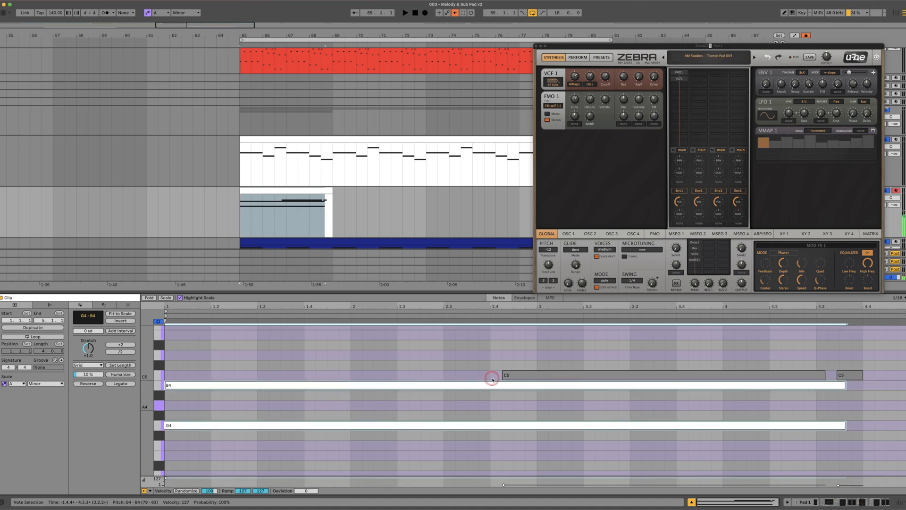
drag(528, 375, 564, 376)
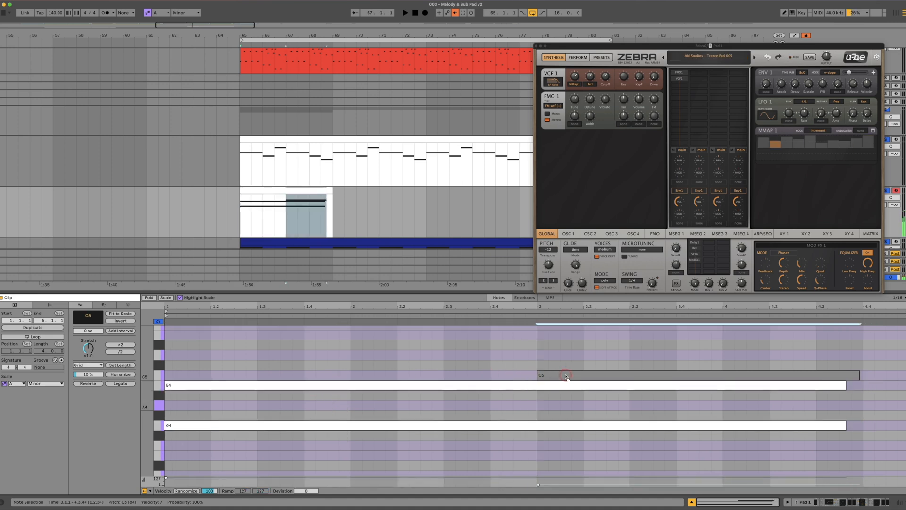
click(593, 365)
click(591, 375)
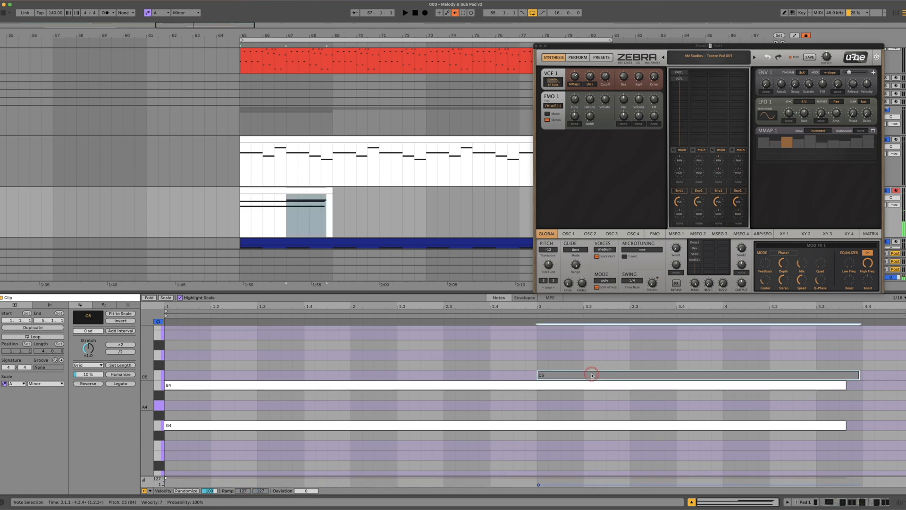
Transpose all notes in the captured clip down an octave to G3, B3 and C4, and play the result
drag(380, 354, 574, 437)
key(shift+Down)
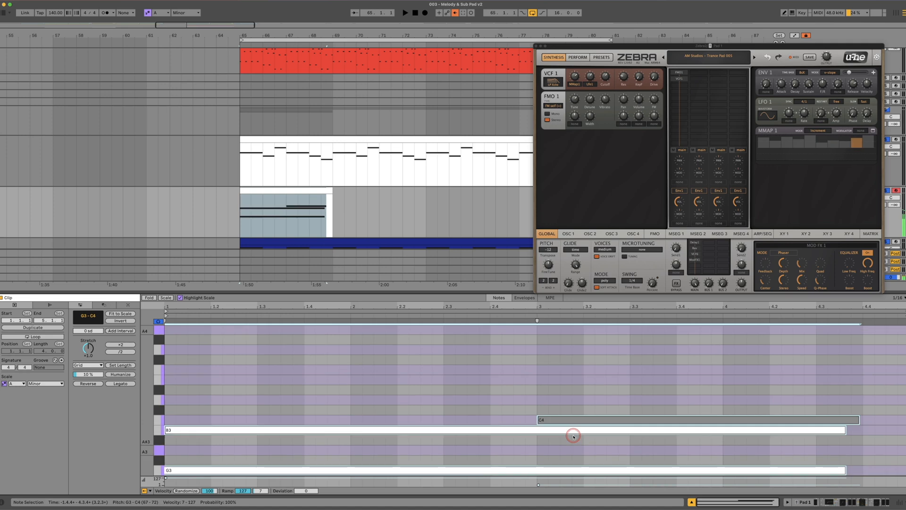
key(space)
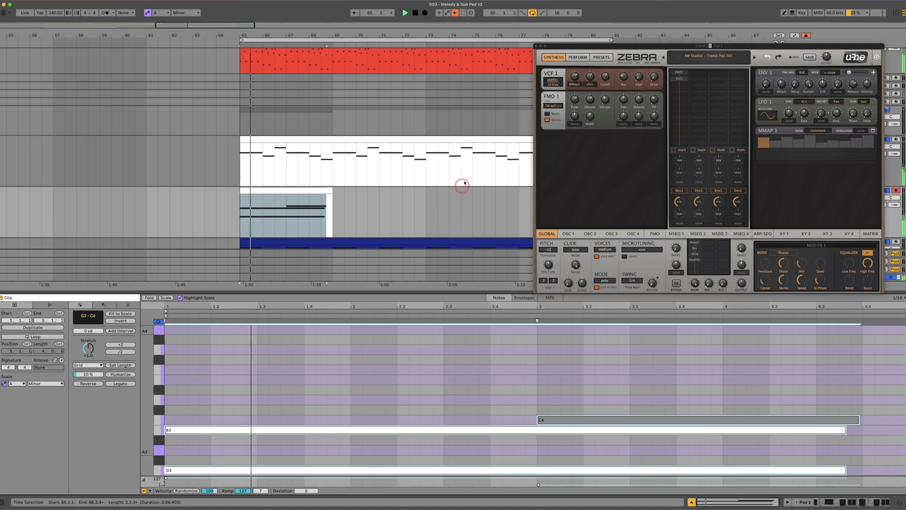
Close the Zebra2 window, select the PADS group track and toggle its solo
click(536, 46)
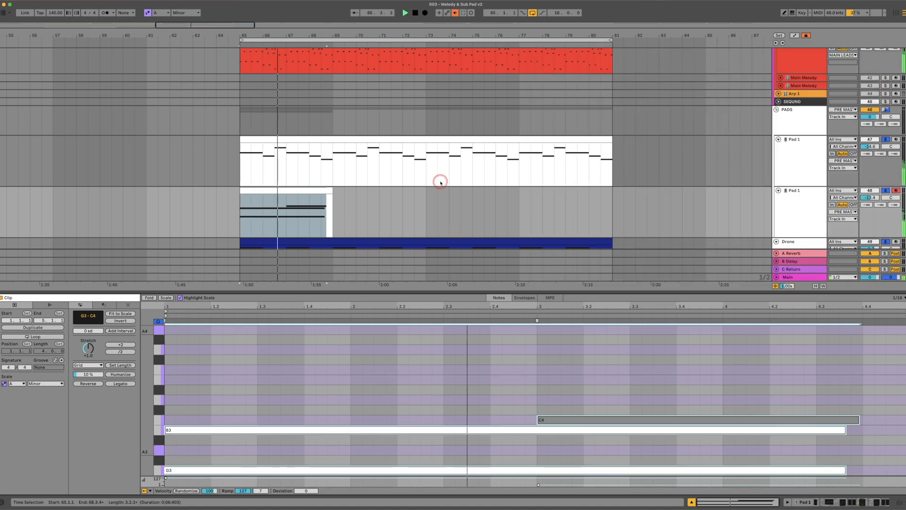
click(807, 122)
click(886, 110)
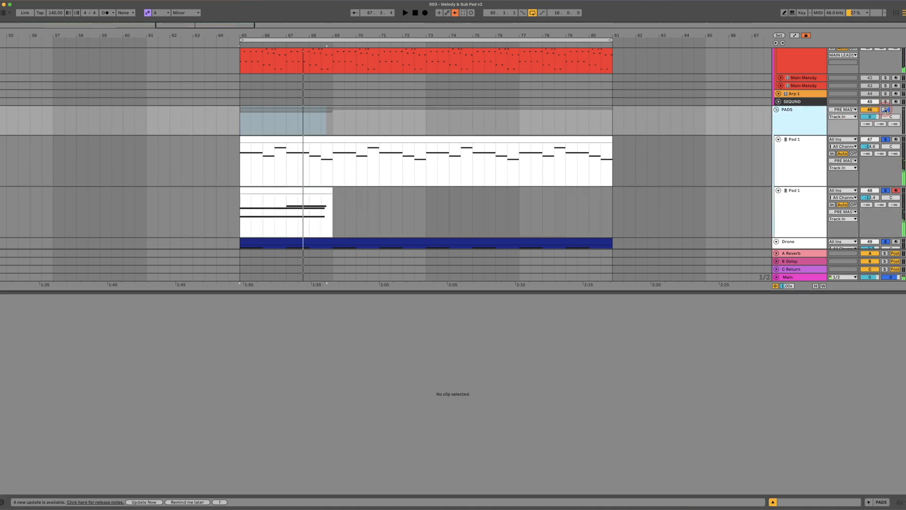
Play the loop from bar 65 to hear both soloed pads together with the drone
scroll(855, 107, up, 5)
click(886, 136)
key(space)
scroll(369, 159, down, 5)
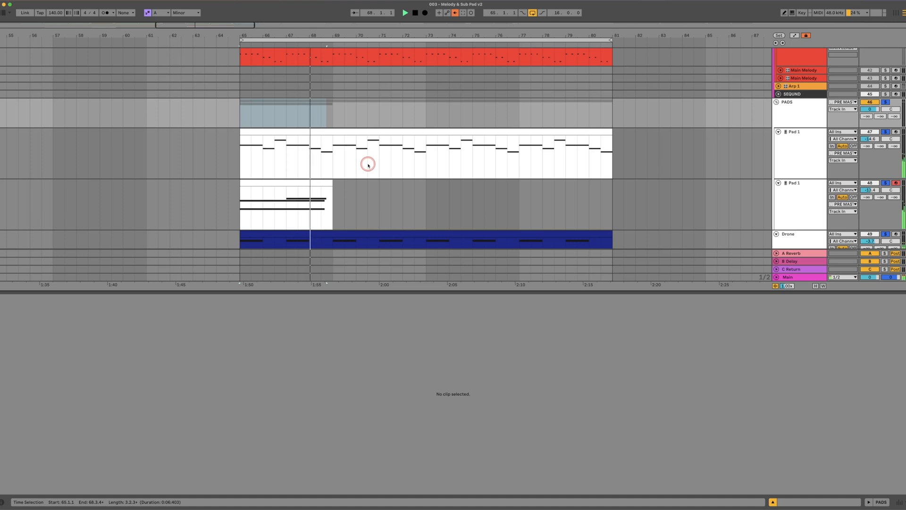
key(space)
Select the long G3 and B3 notes in the second Pad 1 clip, play the loop, and show the track's device chain
click(313, 184)
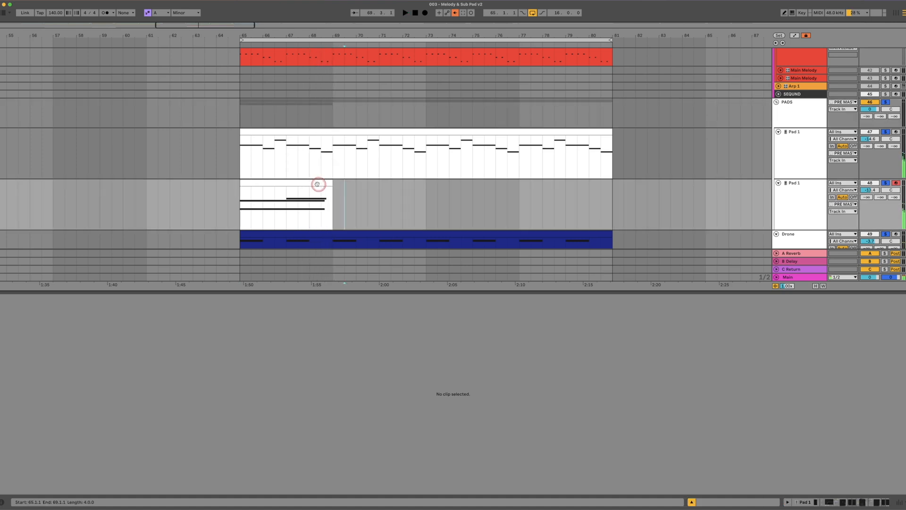
scroll(257, 378, down, 2)
drag(251, 378, 244, 439)
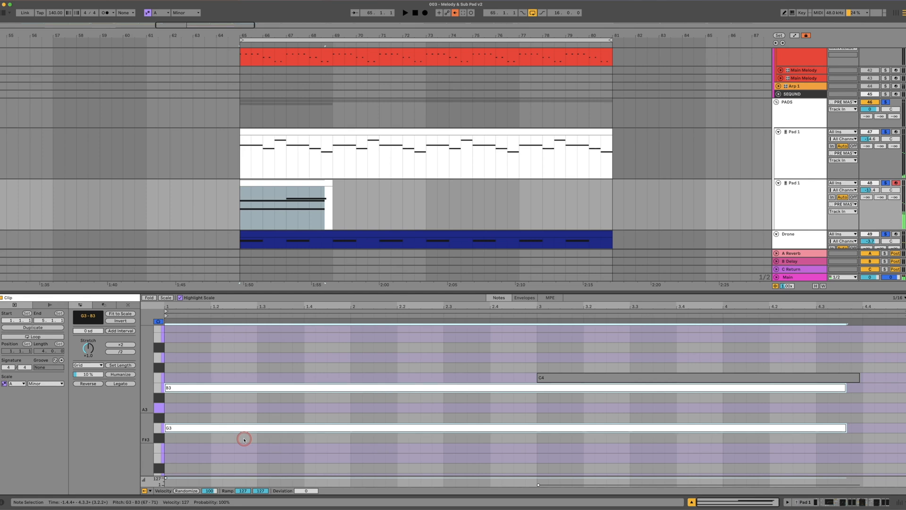
key(space)
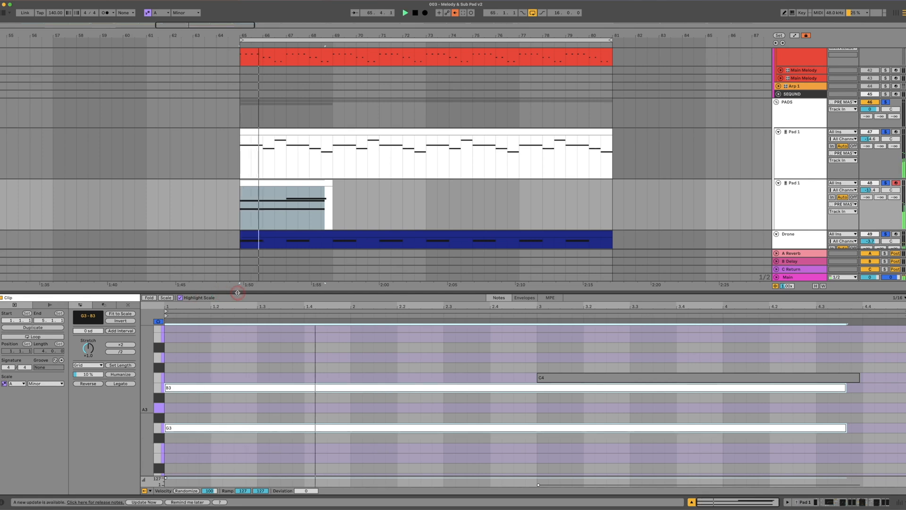
click(790, 213)
click(847, 501)
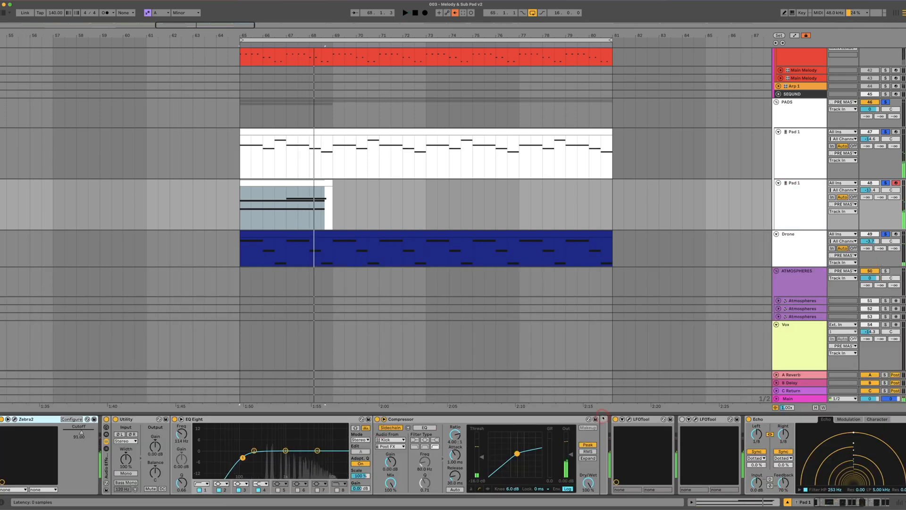
key(space)
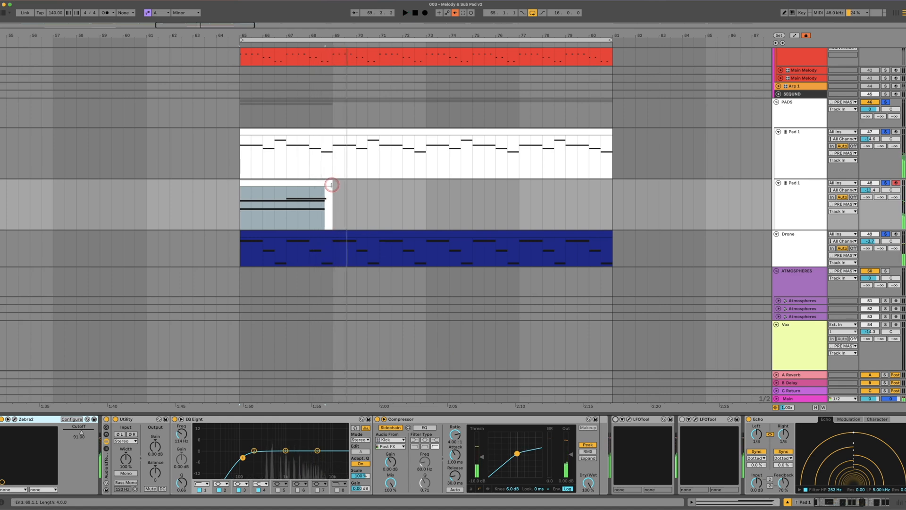
Extend the second Pad 1 clip to bar 81 and lengthen its G3, B3 and C4 notes to end at clip bar 5
drag(331, 184, 600, 194)
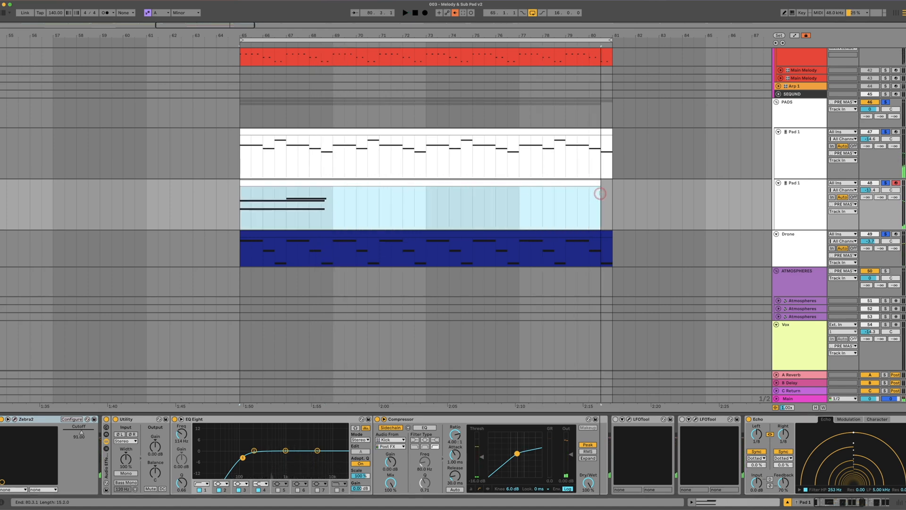
double_click(364, 212)
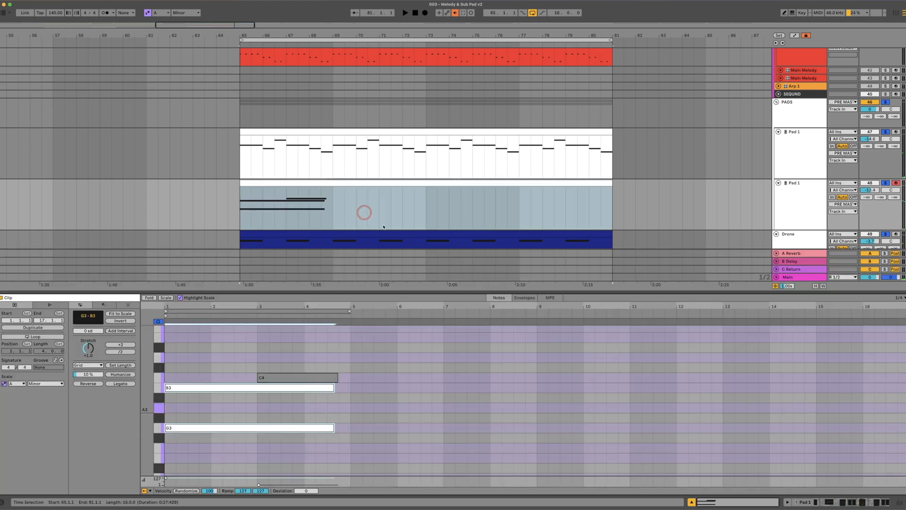
drag(334, 387, 348, 381)
drag(334, 428, 299, 359)
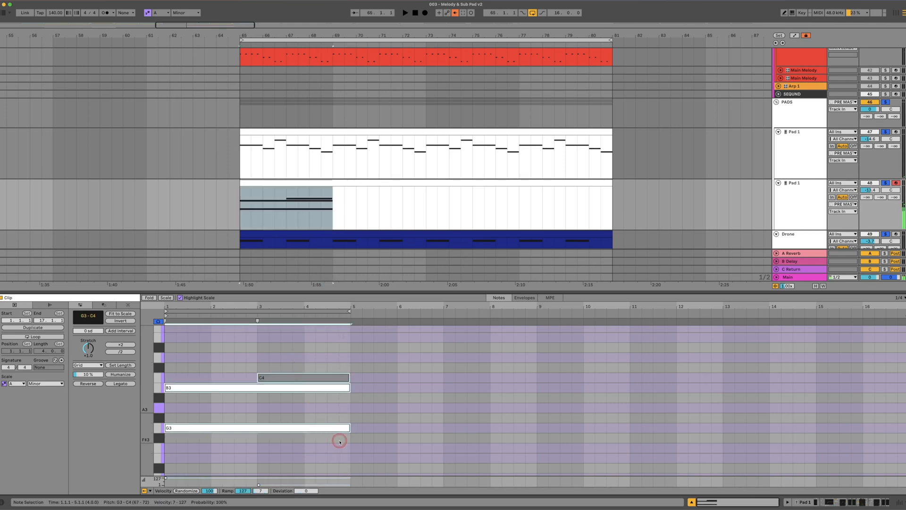
Duplicate the four-bar G3, B3 and C4 pattern three times to fill the 16-bar clip
key(ctrl+d)
key(ctrl+d)
key(ctrl+d)
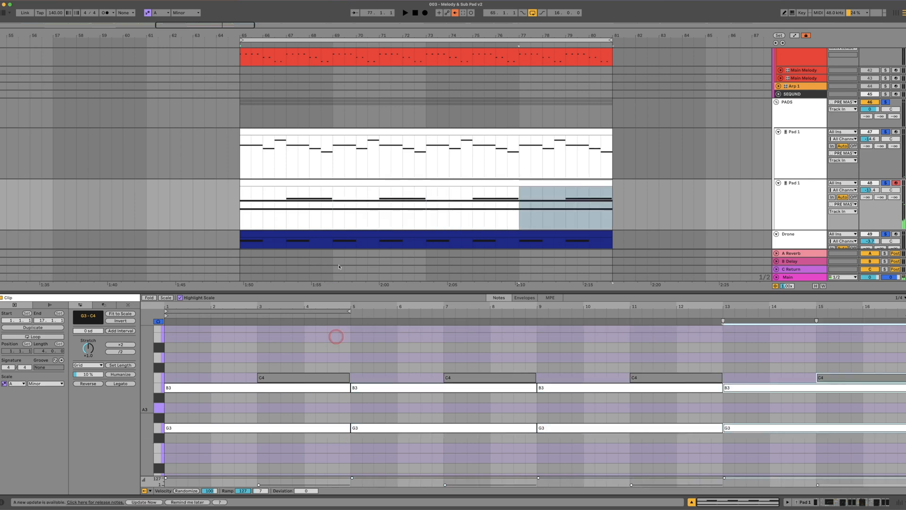
Switch the second Pad 1 track's Zebra2 to the next preset, play it in the loop, and close the plugin window
click(785, 208)
click(846, 504)
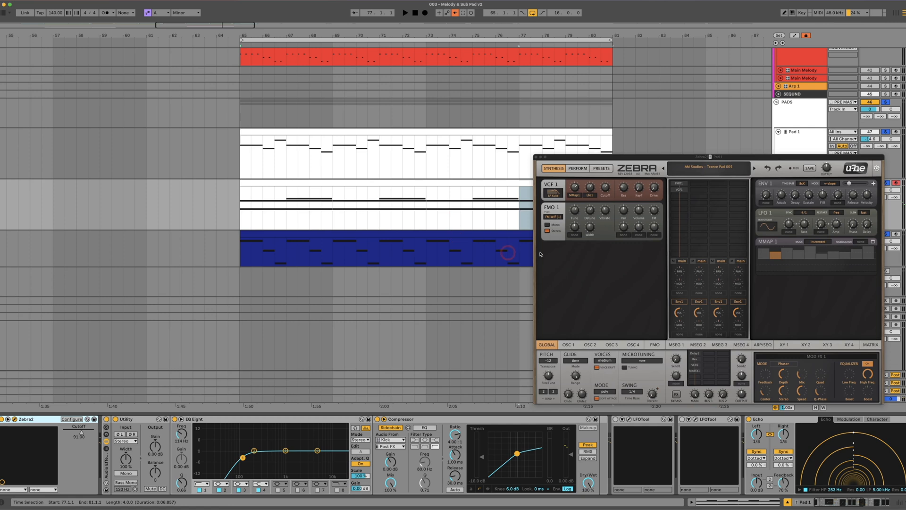
drag(636, 160, 532, 209)
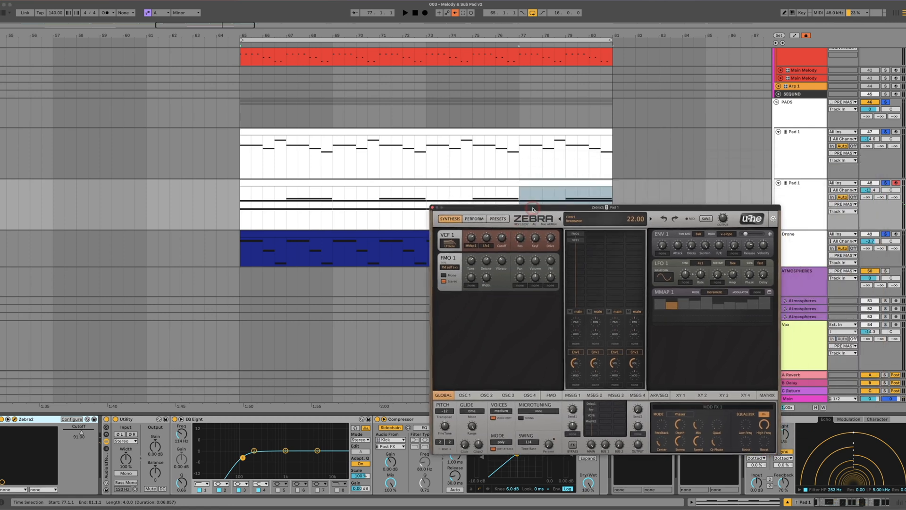
click(651, 219)
key(space)
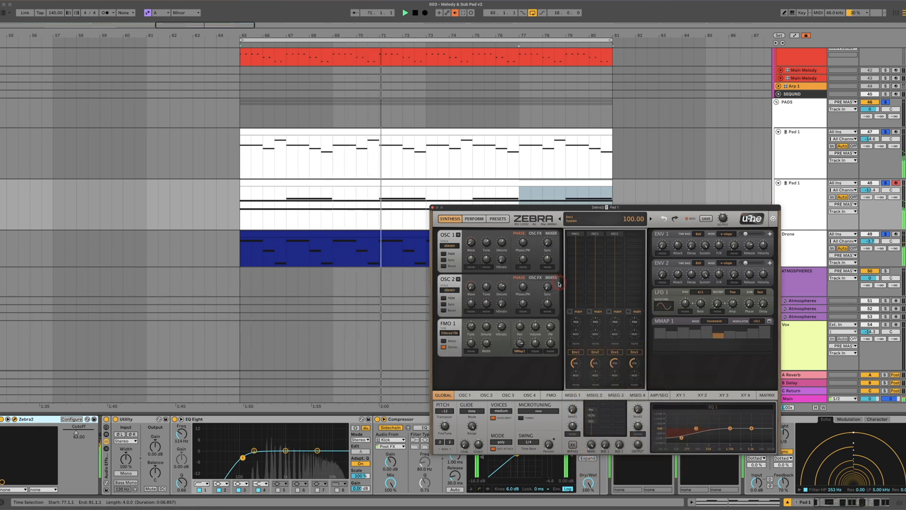
click(433, 208)
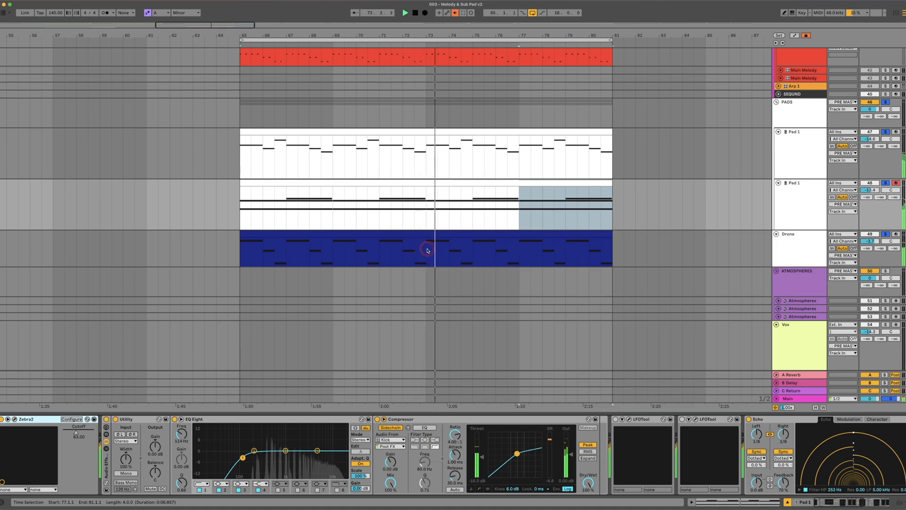
Open the second Pad 1 clip, lower the G3 notes at bars 5 and 13 to F3, and play the result
double_click(470, 185)
key(space)
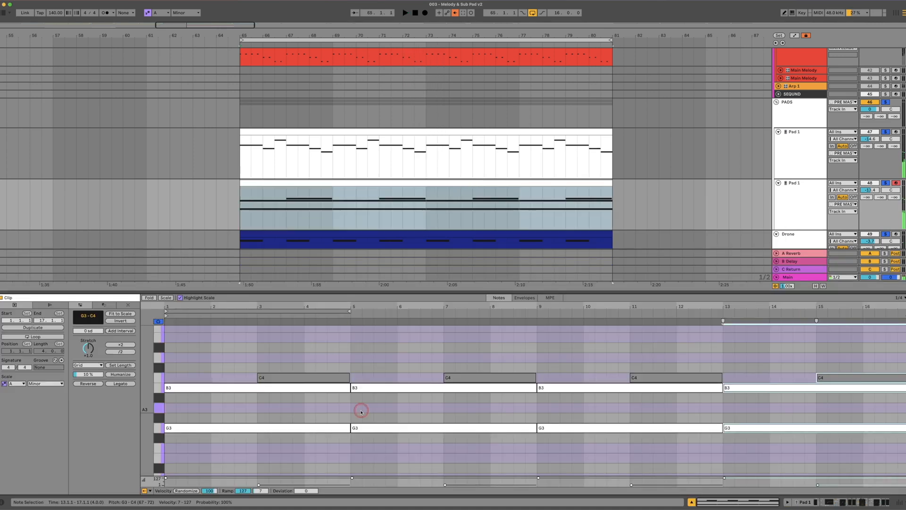
scroll(447, 405, down, 2)
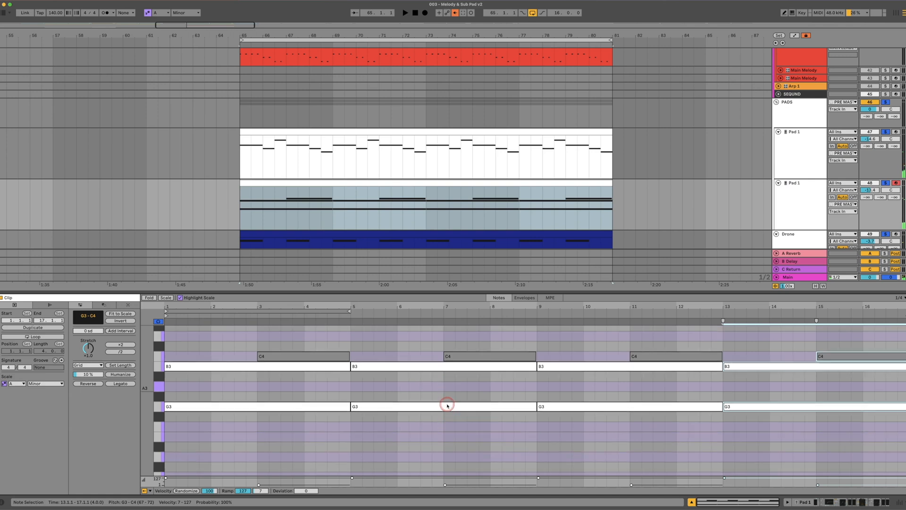
drag(438, 408, 438, 423)
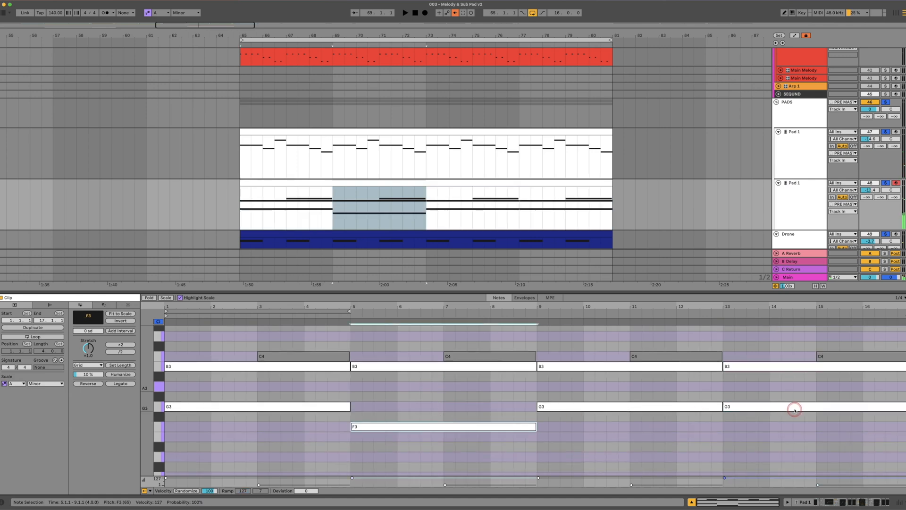
drag(795, 410, 794, 423)
key(space)
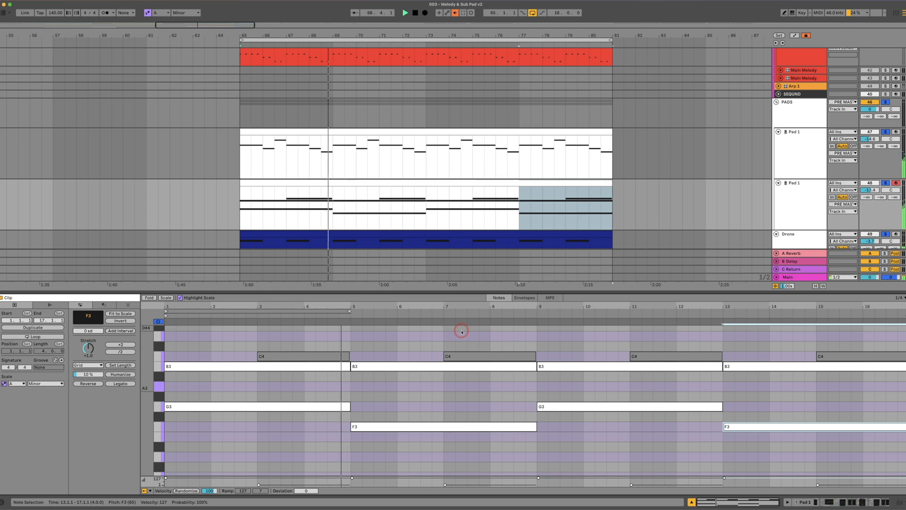
key(space)
Lower the F3 notes at bars 5 and 13 to E3 and play the changed progression
drag(401, 426, 400, 434)
drag(731, 428, 731, 437)
key(space)
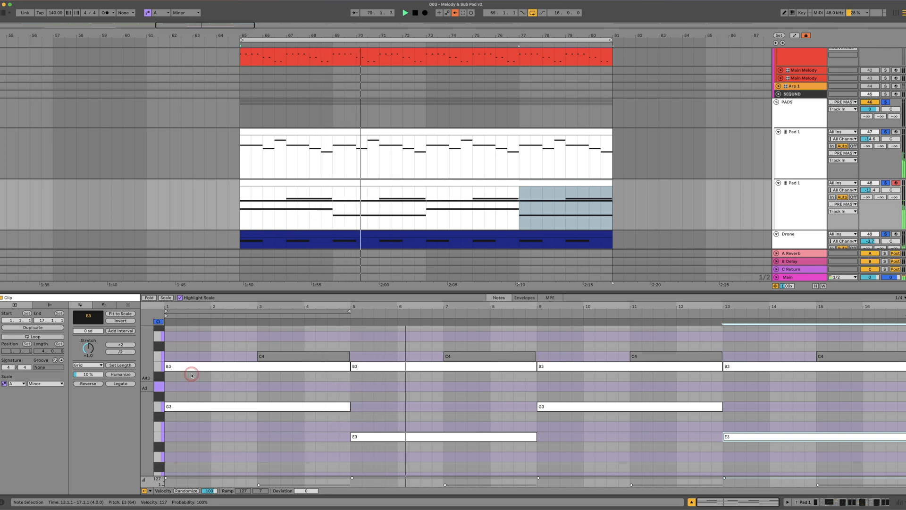
key(space)
Transpose every B3 note in the clip down to A3 and play the loop
click(162, 370)
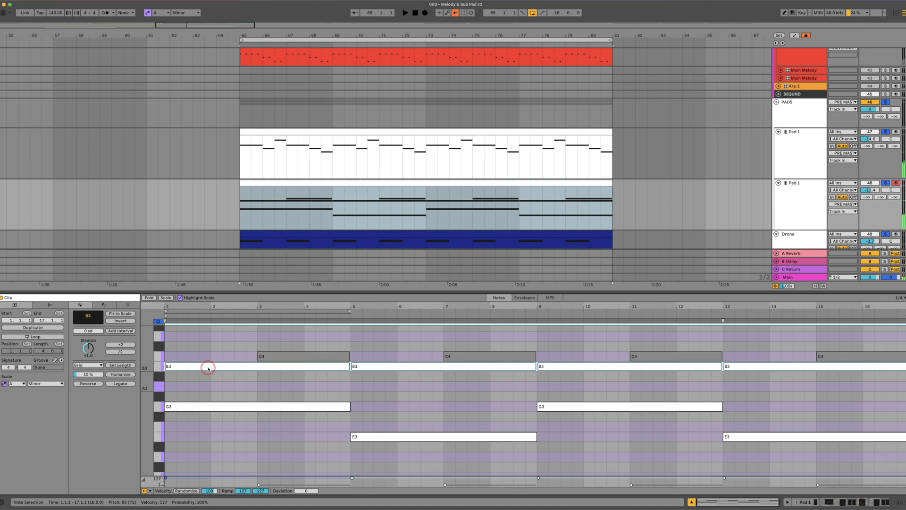
drag(208, 367, 208, 387)
key(space)
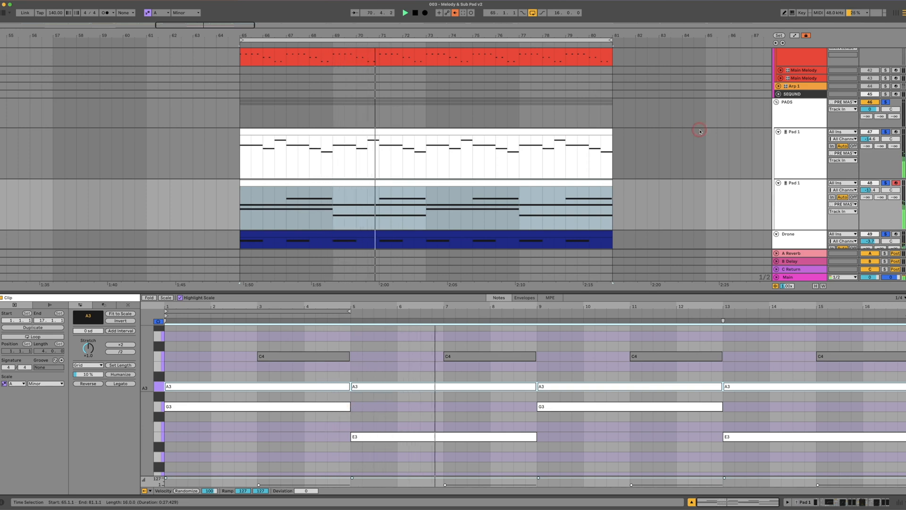
Turn off solo on the first Pad 1 track and play the second pad with the drone
click(788, 202)
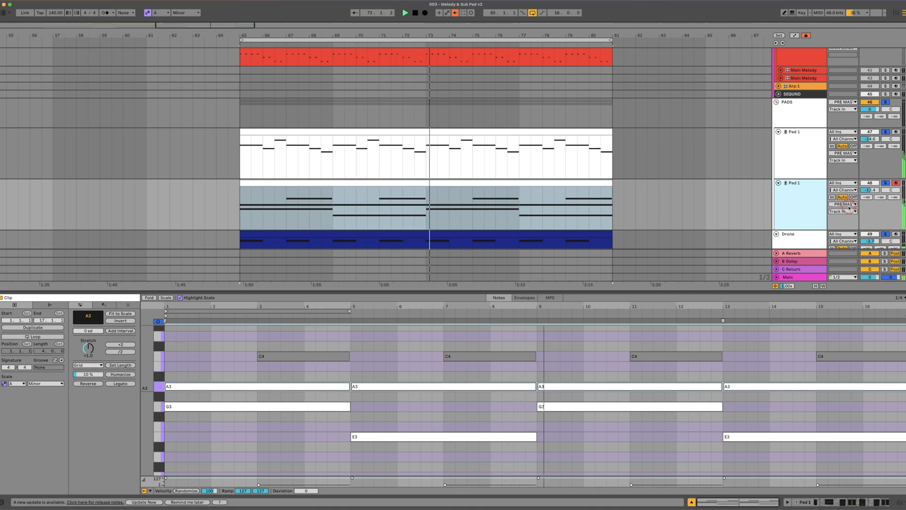
key(space)
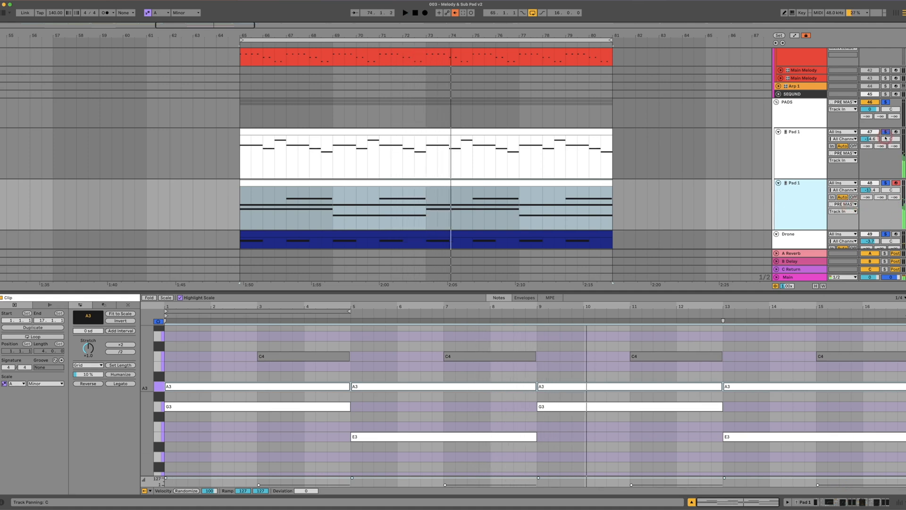
click(885, 132)
click(810, 187)
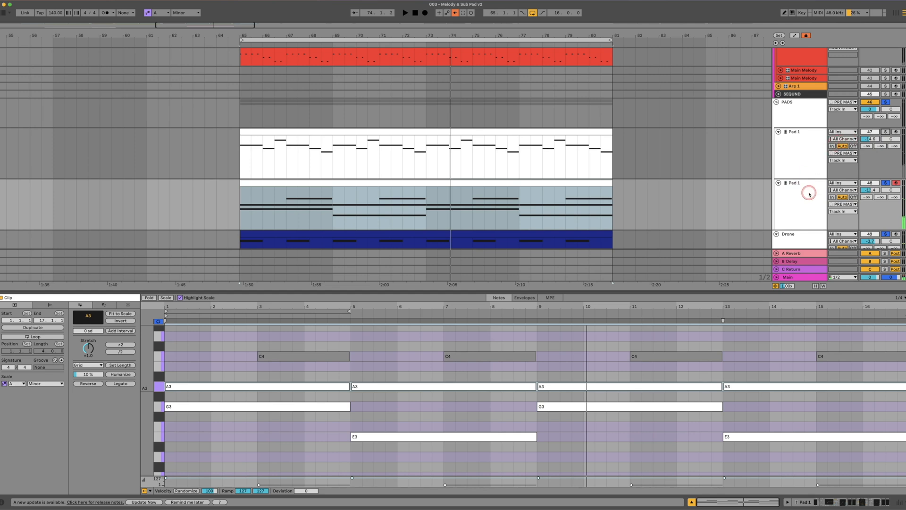
key(space)
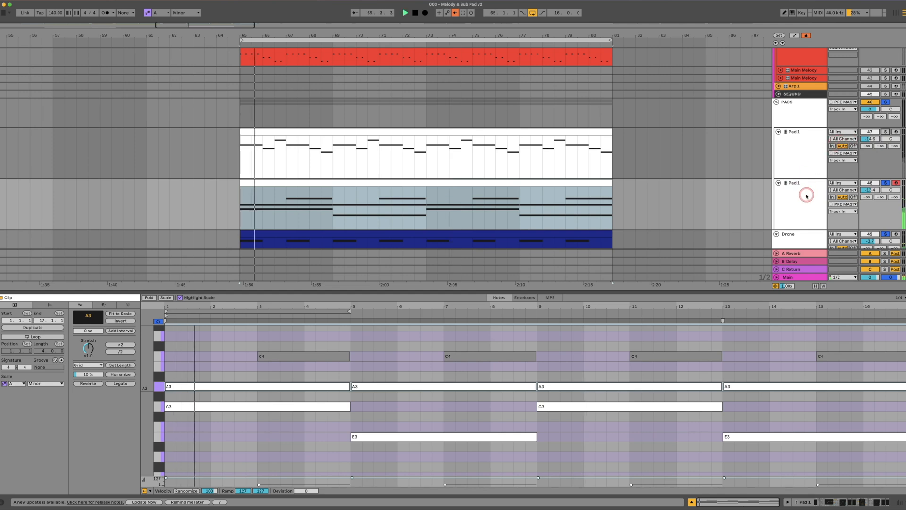
scroll(779, 196, down, 3)
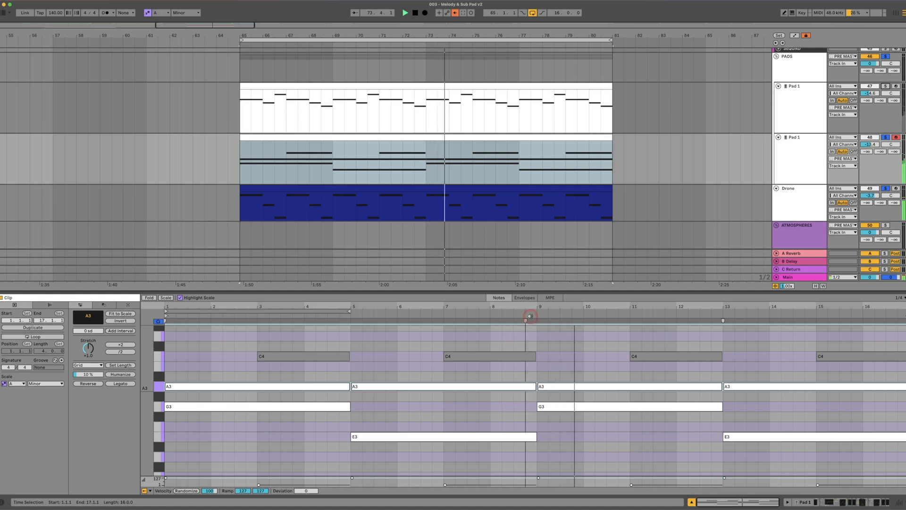
Show the second Pad 1 track's devices, enable the first LFOTool, and open its window clear of the device chain
click(787, 165)
click(830, 391)
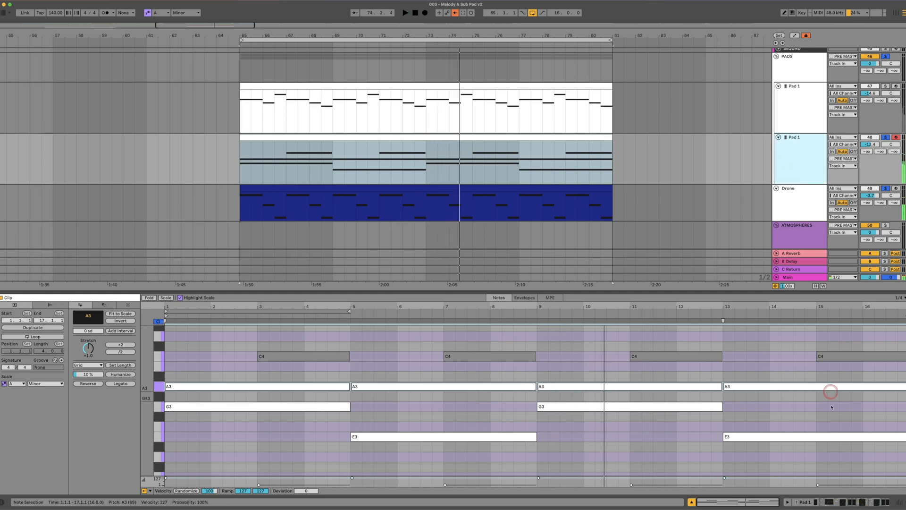
click(830, 502)
click(513, 443)
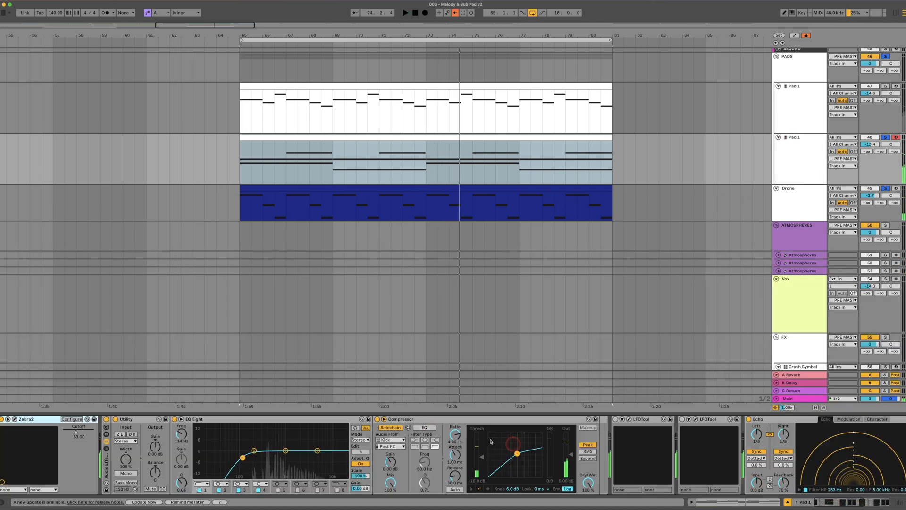
click(629, 420)
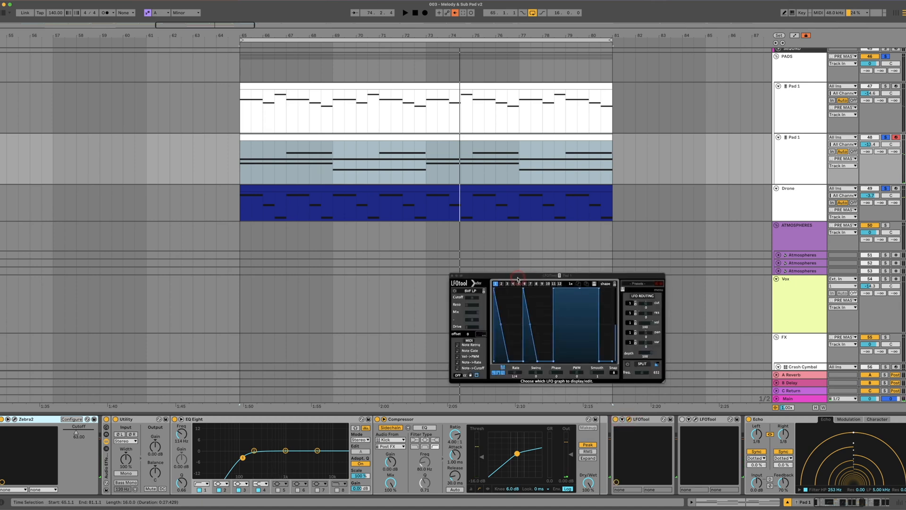
drag(556, 275, 503, 250)
Load LFOTool's TranceGate-1 preset, replace it with TranceGate-2, and play the gated pad in the loop
click(590, 260)
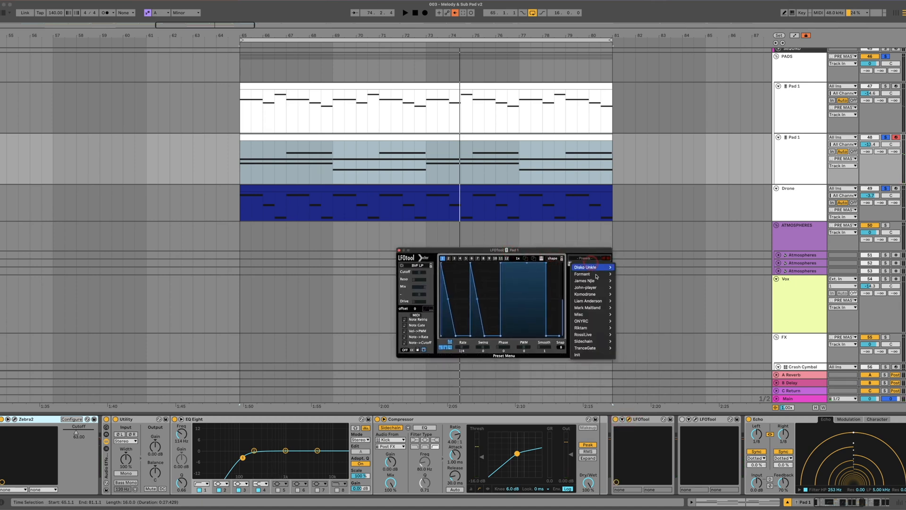
mouse_move(601, 350)
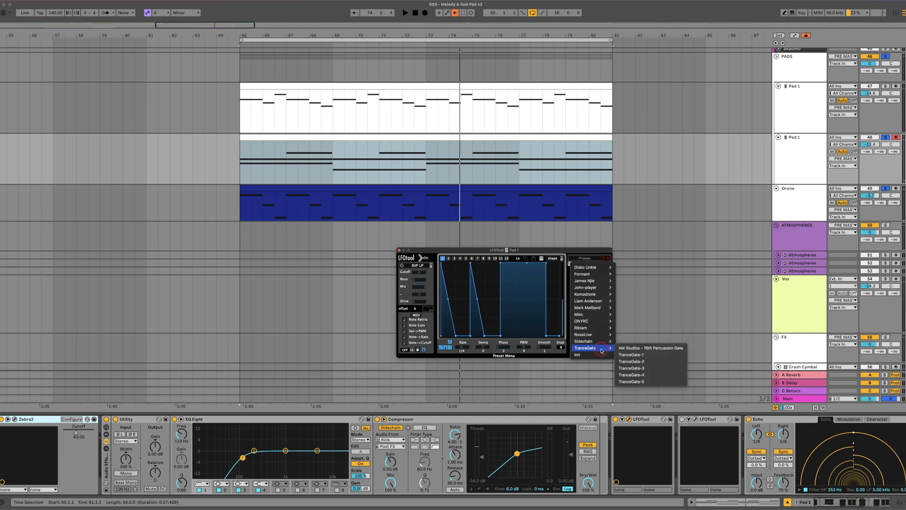
click(645, 361)
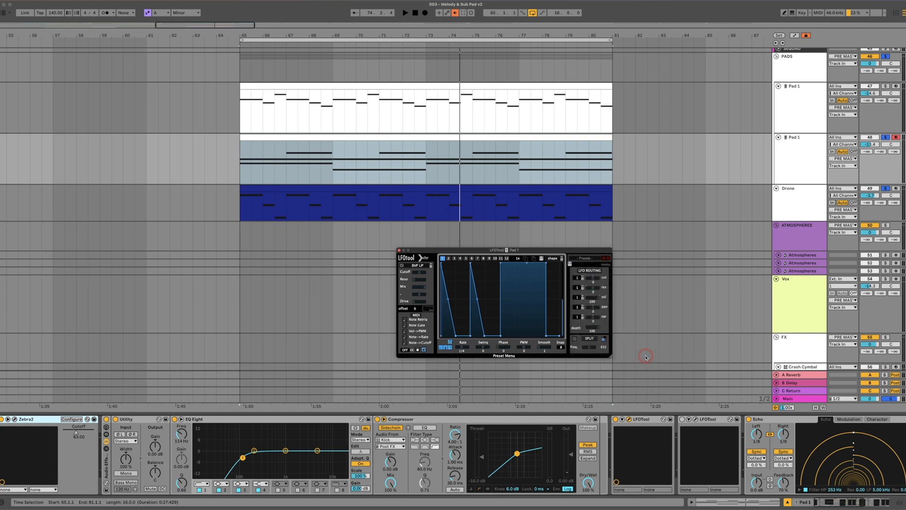
click(579, 255)
mouse_move(596, 345)
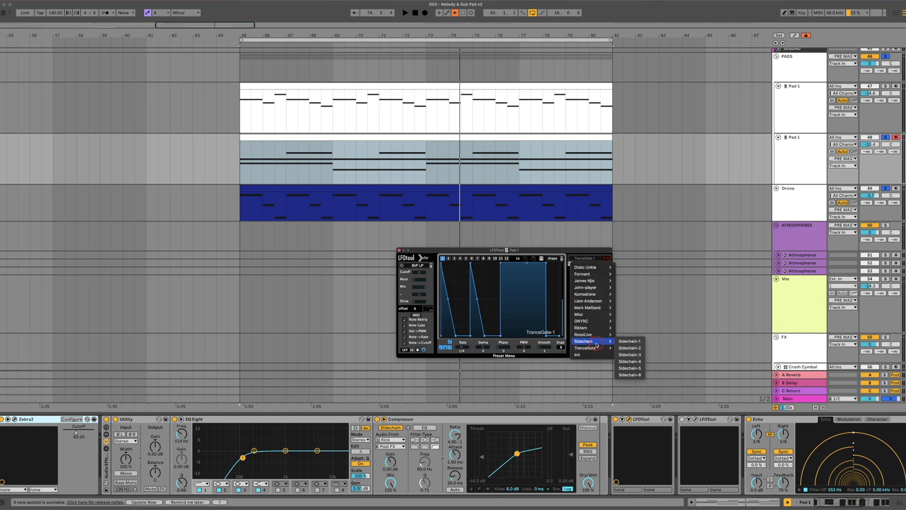
click(634, 361)
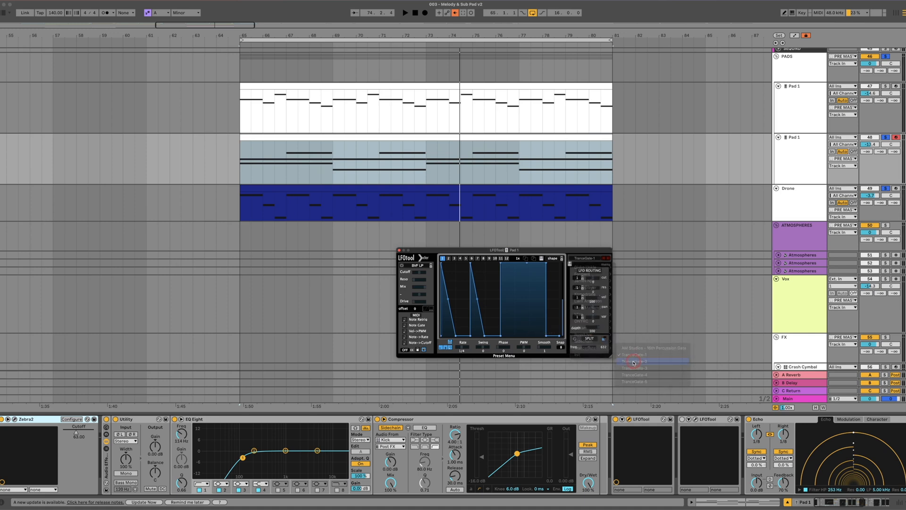
key(space)
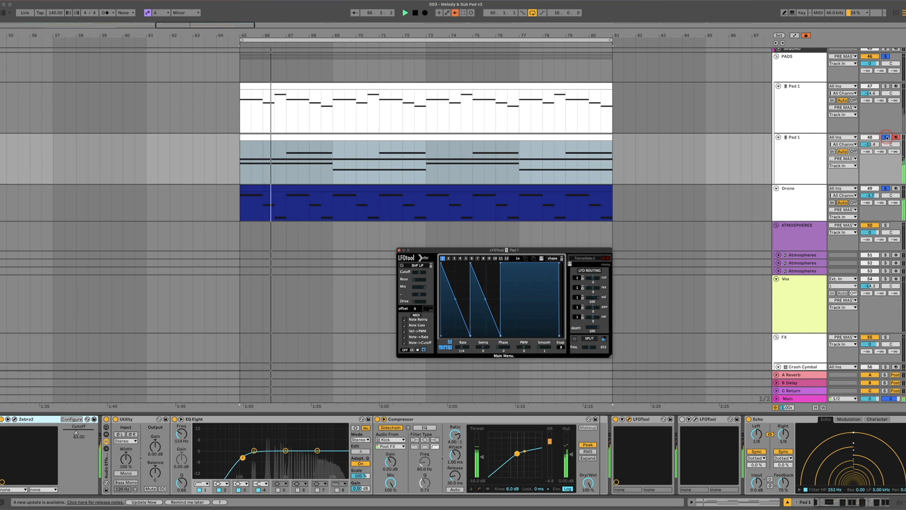
Lower the second Pad 1 track's volume to about -16 dB while playing it with the main melody, and close its LFOTool window
scroll(800, 126, up, 5)
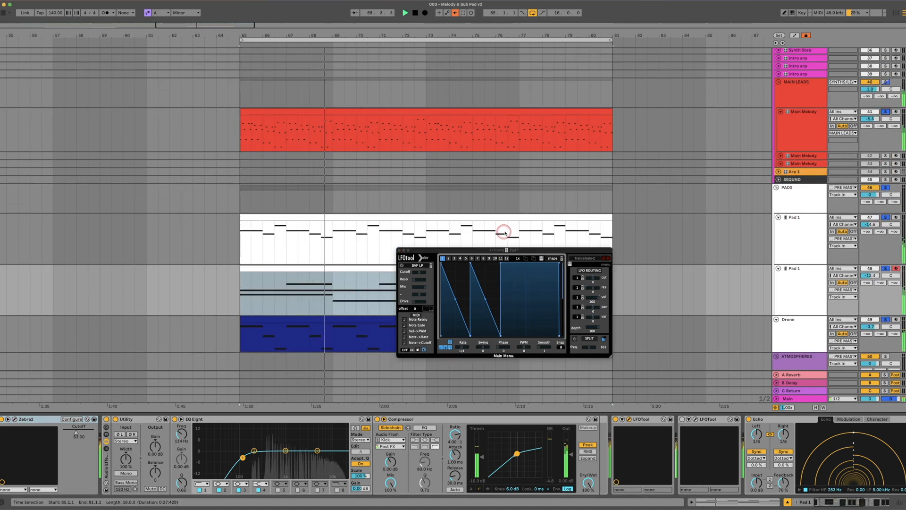
scroll(192, 228, down, 2)
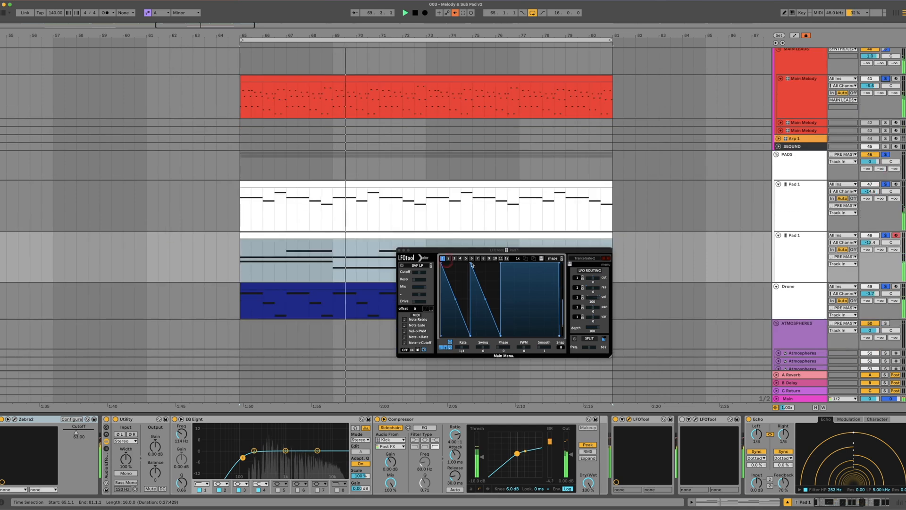
click(777, 259)
drag(860, 244, 872, 245)
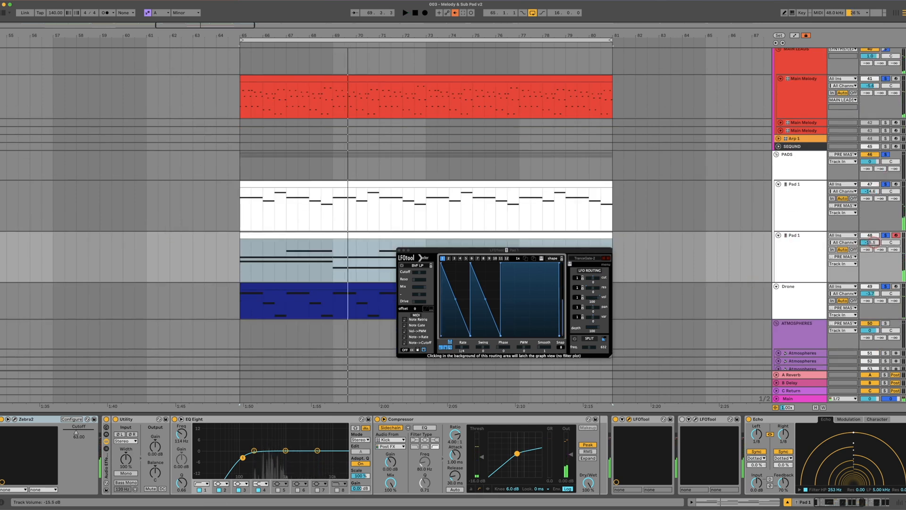
click(784, 241)
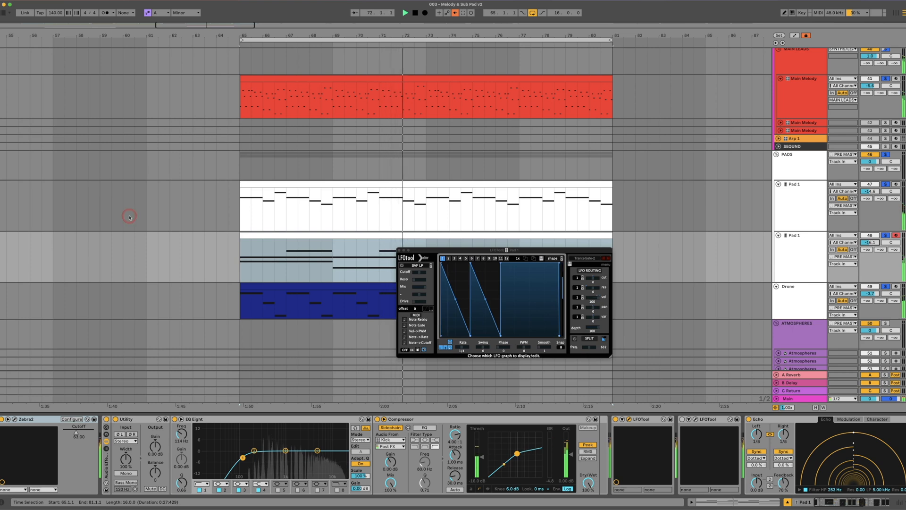
click(401, 251)
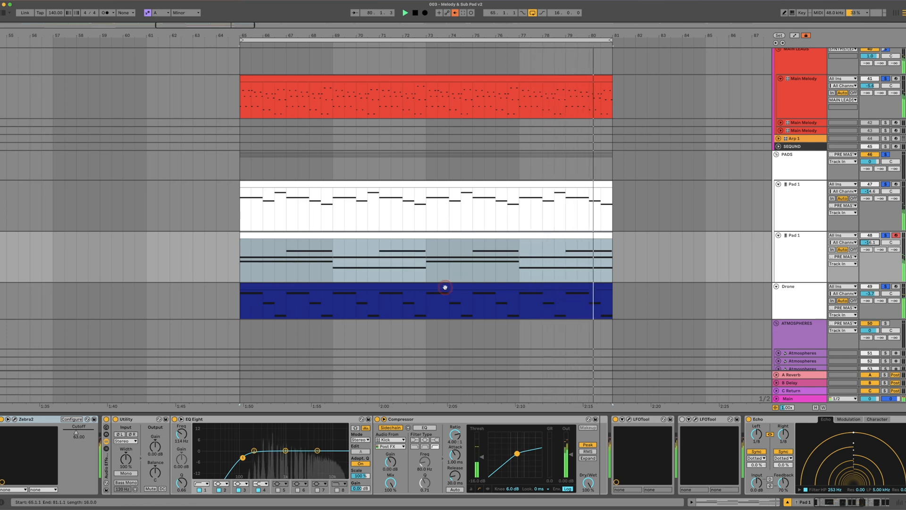
Raise the second pad's EQ Eight low cut above 400 Hz and its volume reduction to -17.9 dB, comparing with and without drone and melody
click(786, 248)
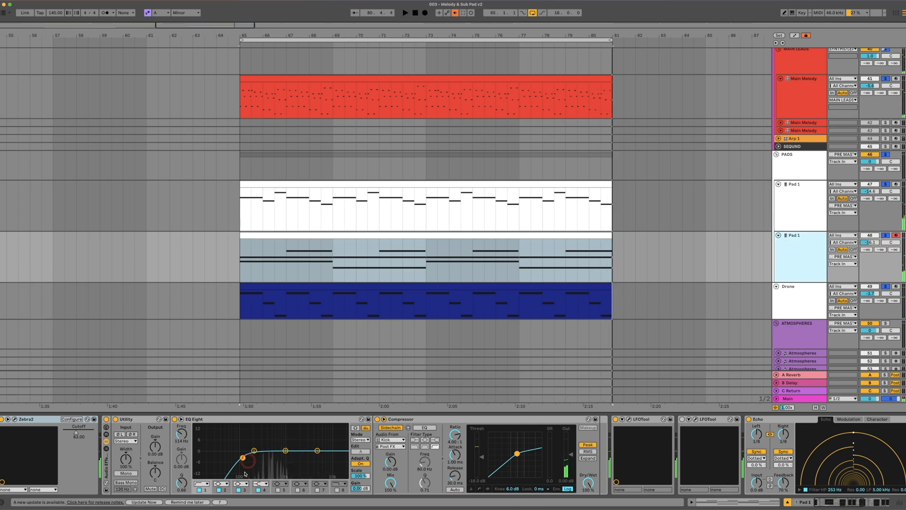
drag(243, 457, 260, 456)
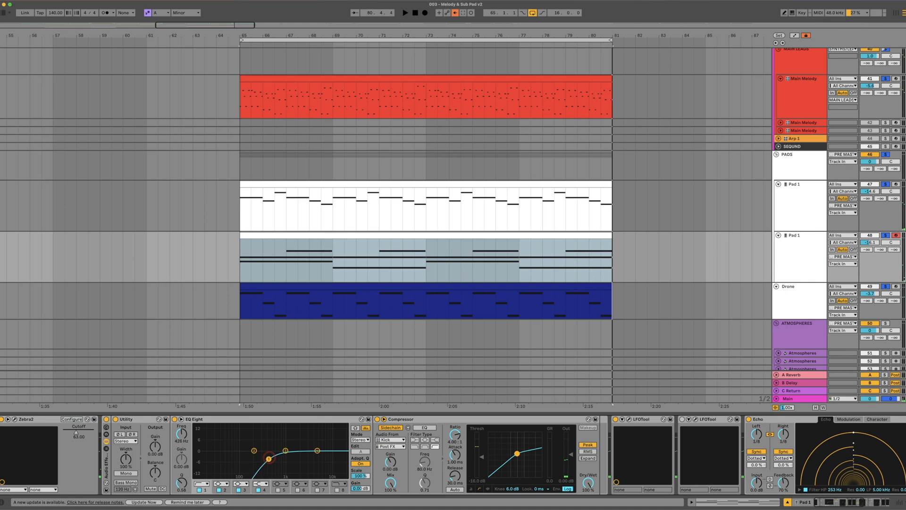
click(887, 286)
click(885, 79)
key(space)
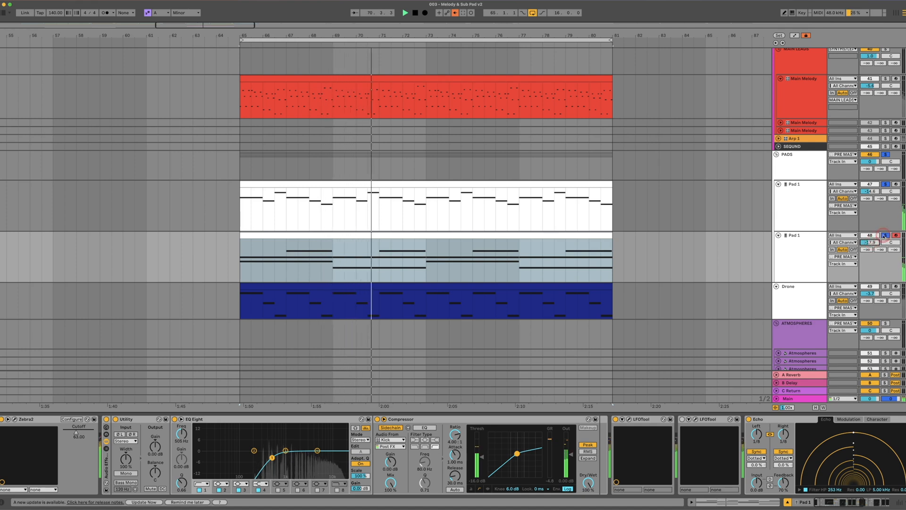
click(885, 286)
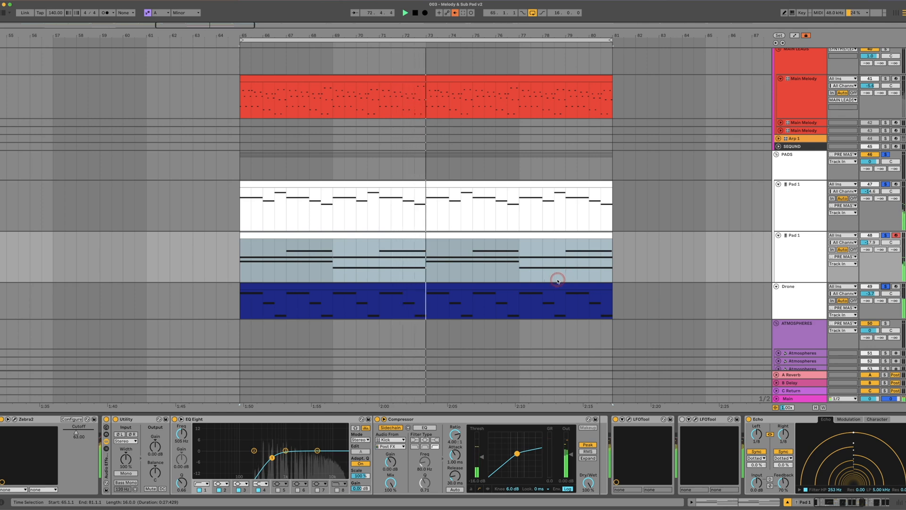
Reduce the LFO volume amount below 100 in the second Pad 1 track's first LFOTool and close its window
click(807, 254)
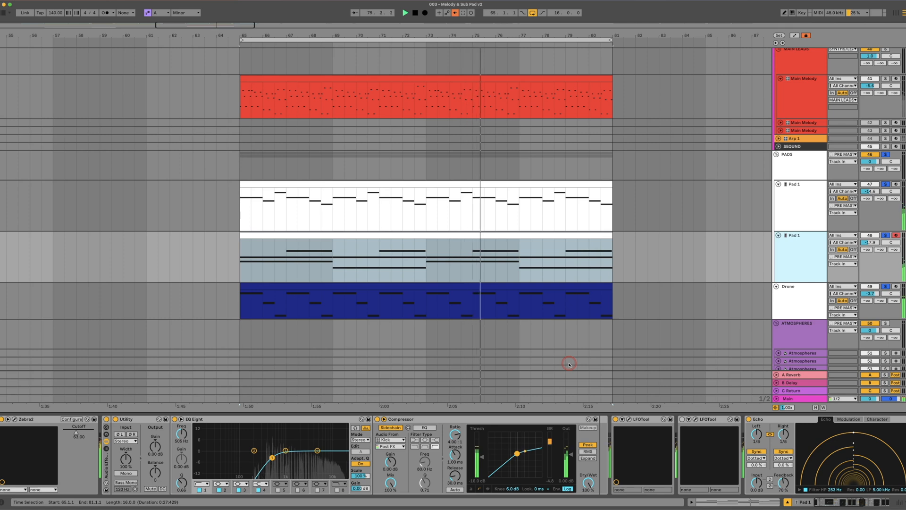
click(630, 418)
drag(596, 298, 595, 300)
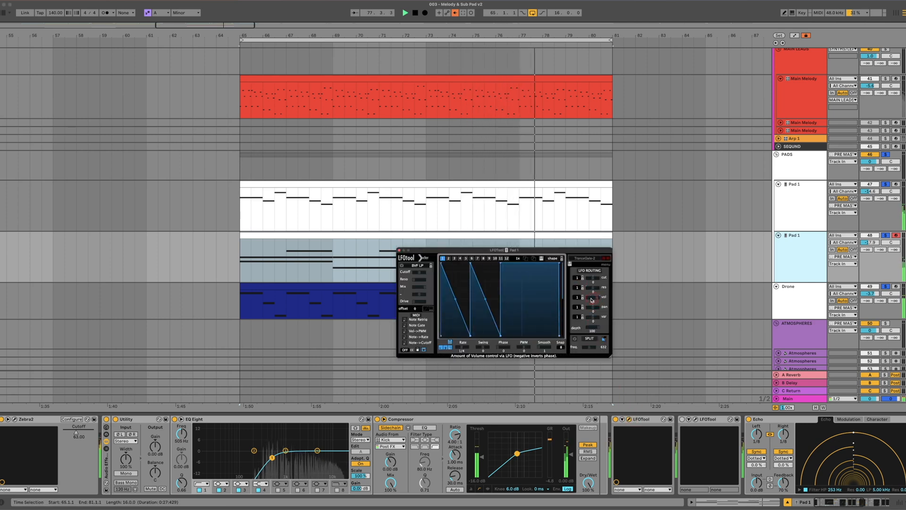
click(520, 305)
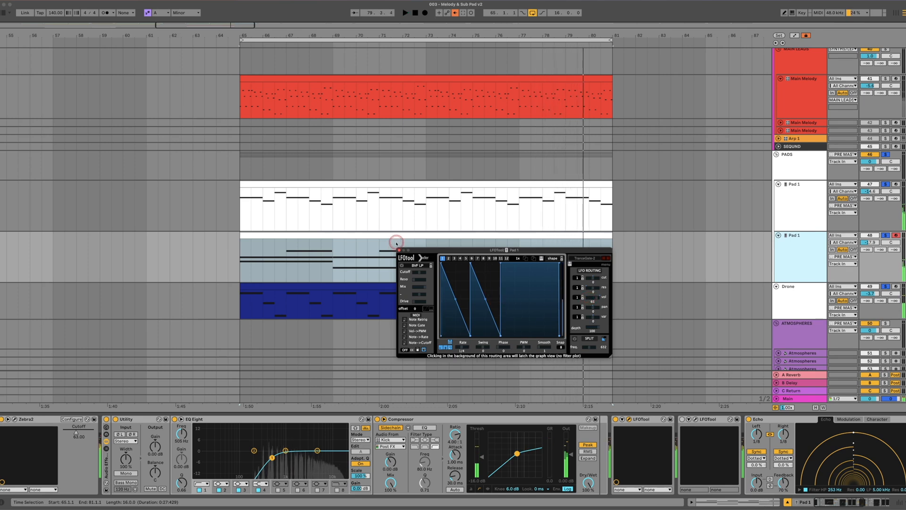
click(399, 251)
Duplicate the second Pad 1 track and delete the MIDI clip on the duplicate
click(792, 246)
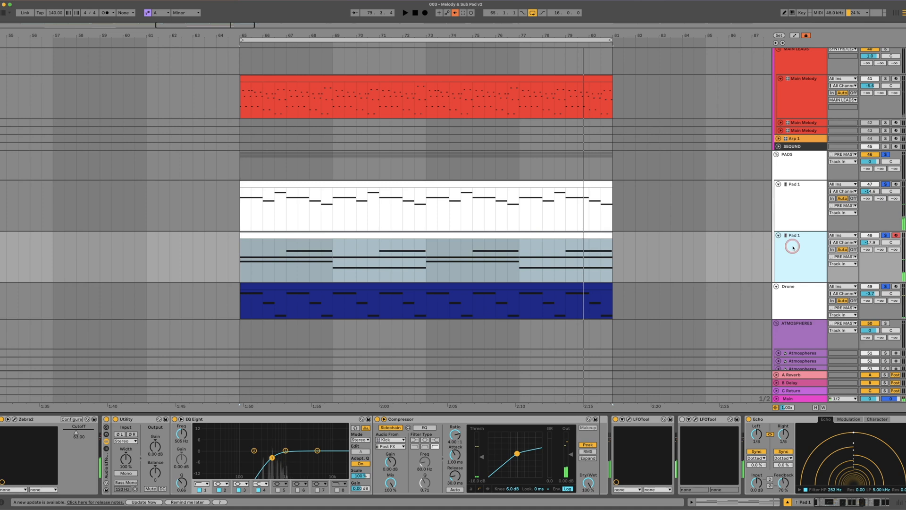
right_click(797, 242)
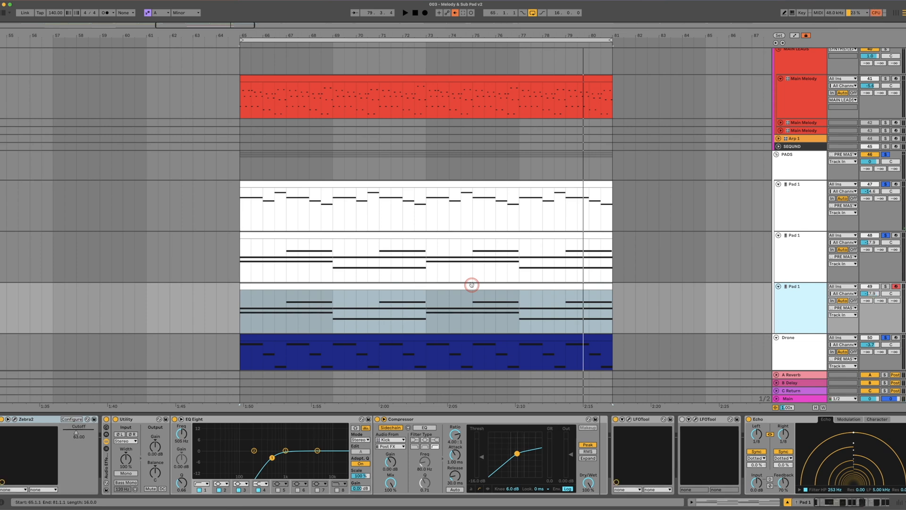
click(471, 286)
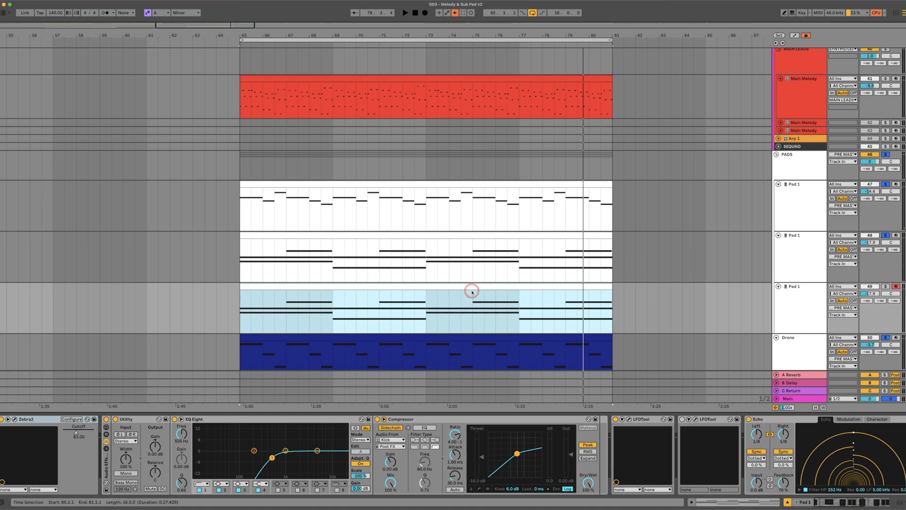
key(Delete)
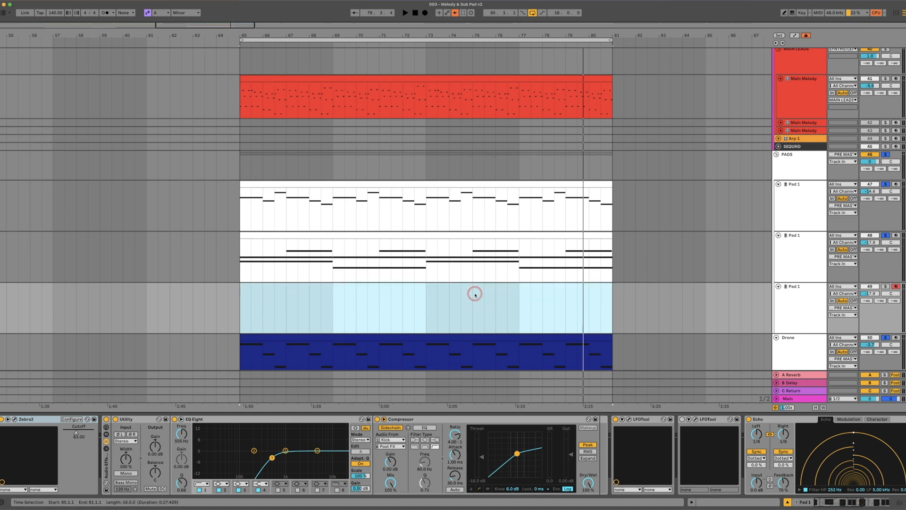
Open Zebra2 on the duplicated Pad 1 track and load the preset AM Studios - Trance Pad 007
click(253, 287)
drag(569, 208, 556, 155)
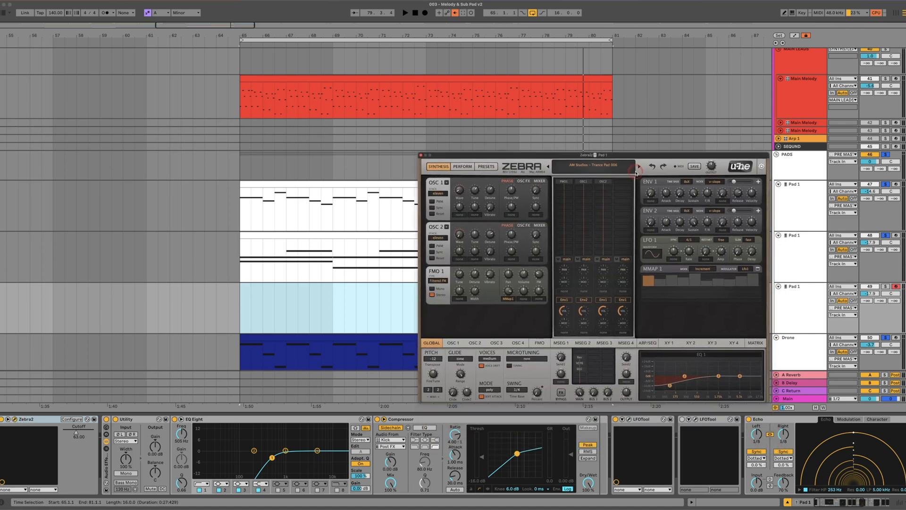
click(600, 168)
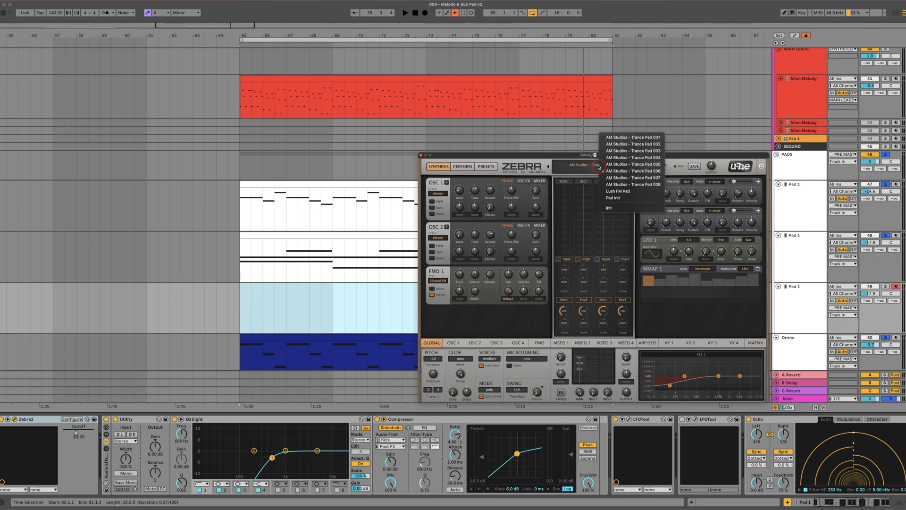
click(639, 177)
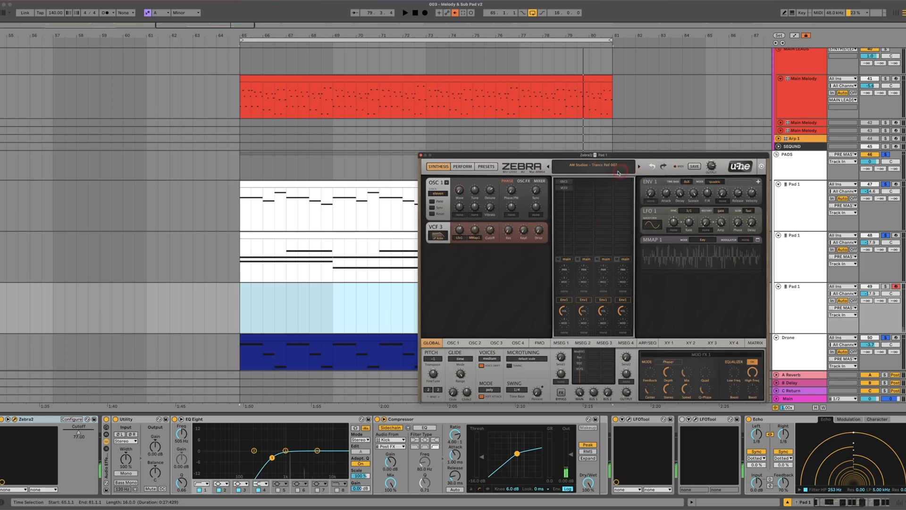
Set Zebra2's pitch transpose to 0 and solo the third Pad 1 track to audition it in the loop
click(432, 358)
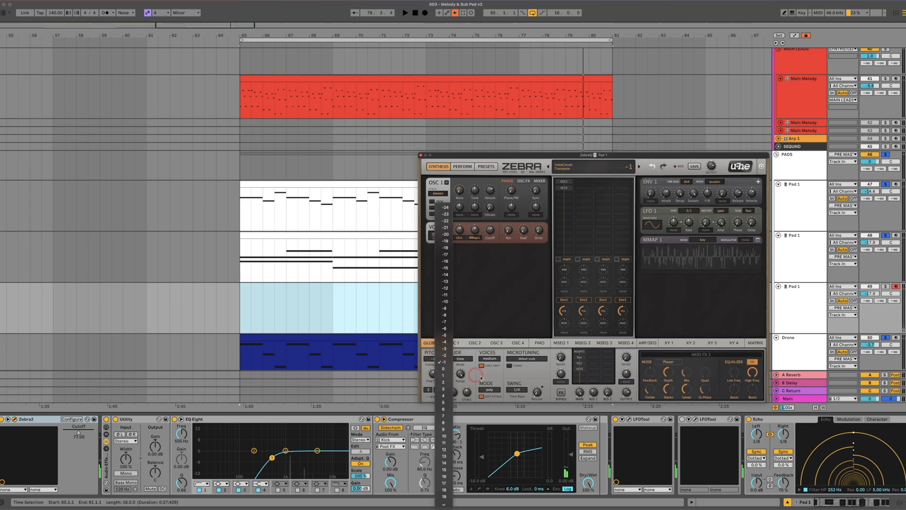
click(446, 369)
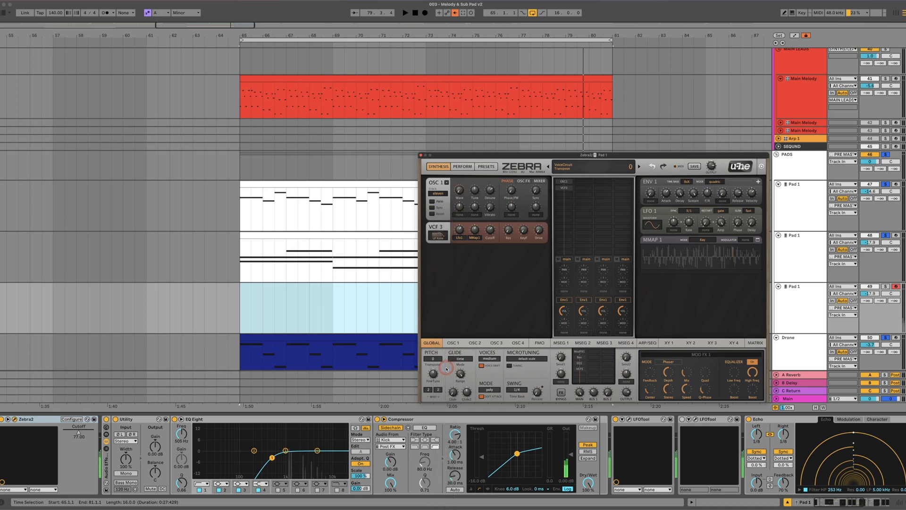
click(885, 286)
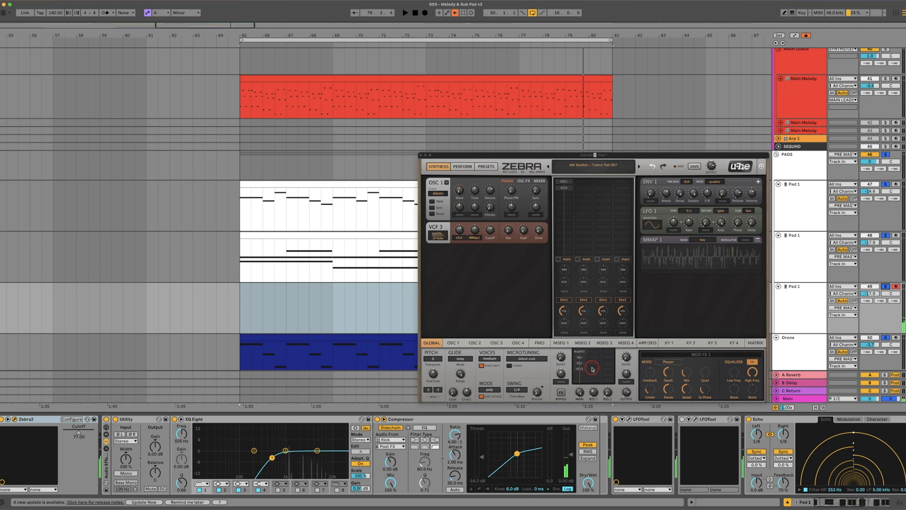
key(space)
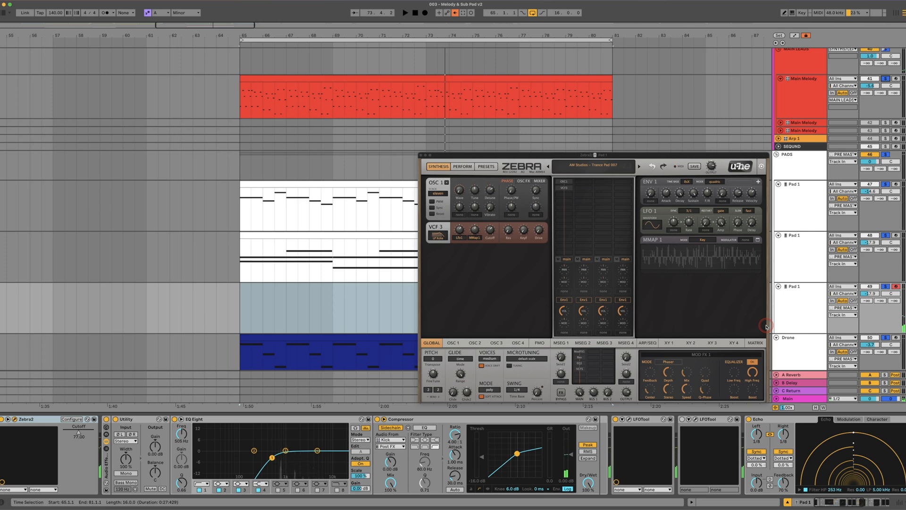
Insert an empty 16-bar MIDI clip at bar 65 on the third Pad 1 track and close the Zebra2 window
right_click(255, 293)
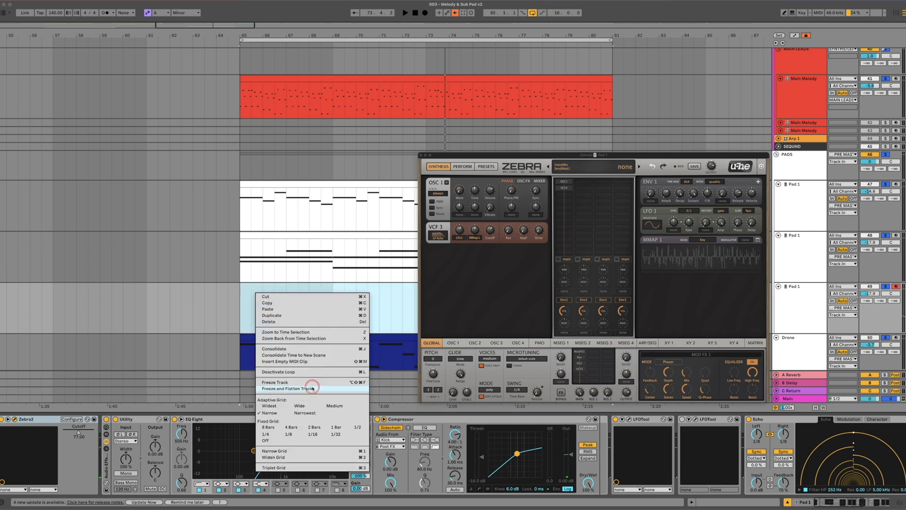
click(312, 361)
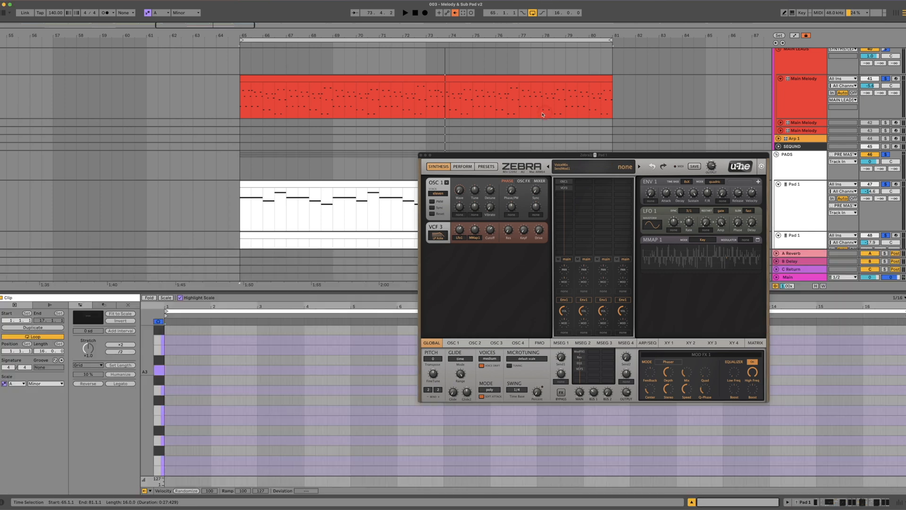
click(420, 156)
Play the loop while improvising notes on the third pad, and capture the performance into its empty MIDI clip
scroll(431, 156, down, 8)
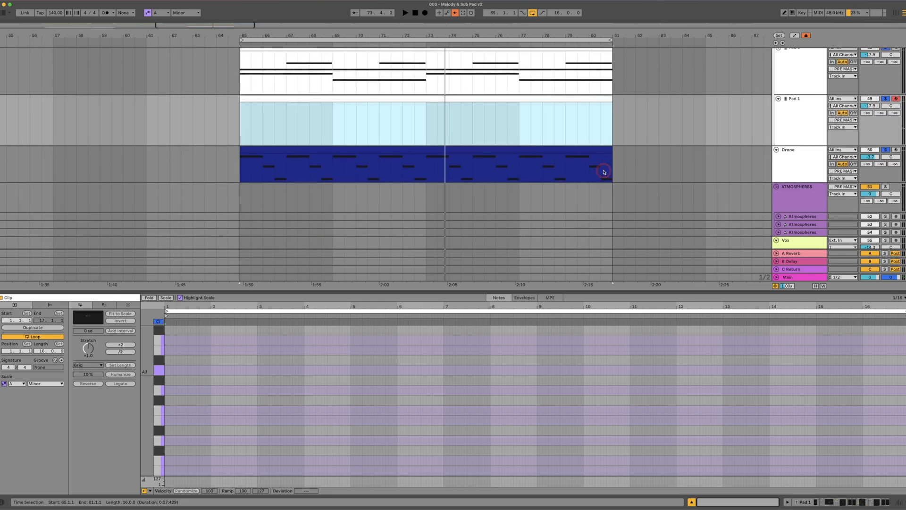
scroll(604, 172, up, 2)
click(423, 186)
key(space)
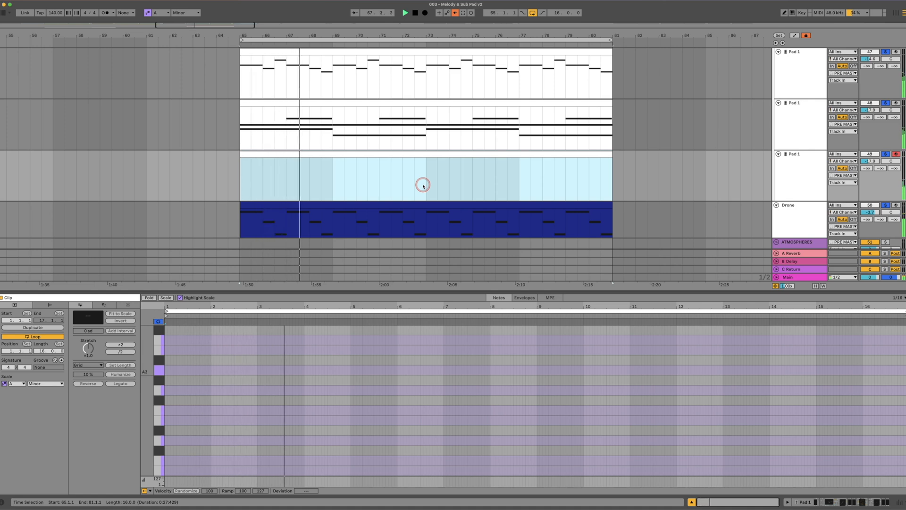
drag(152, 360, 149, 359)
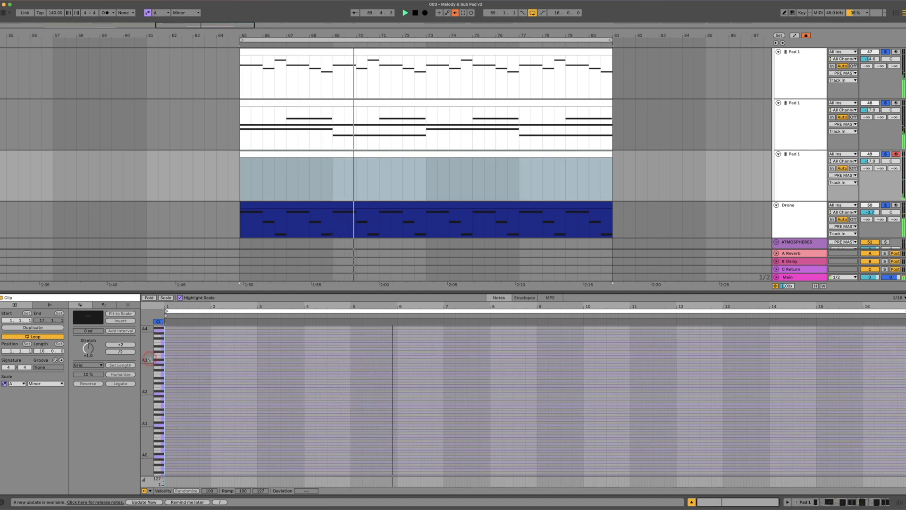
drag(149, 359, 152, 353)
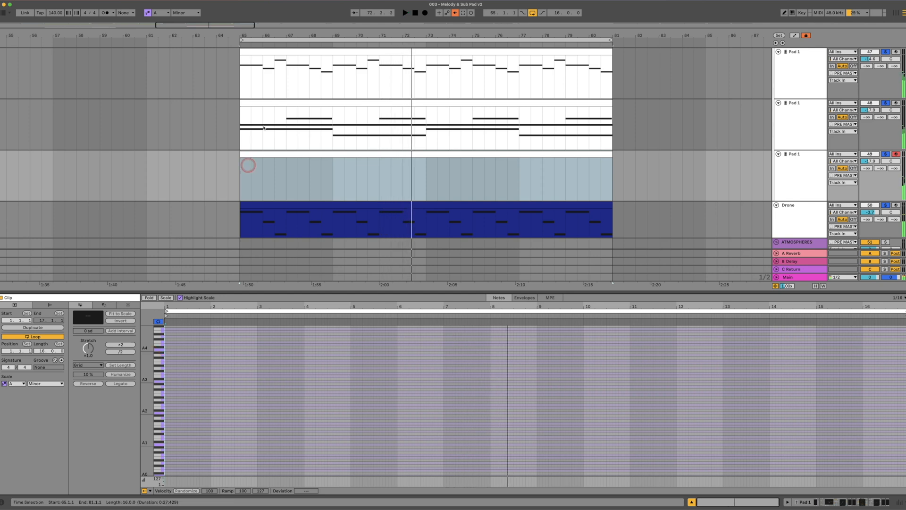
click(463, 13)
click(380, 385)
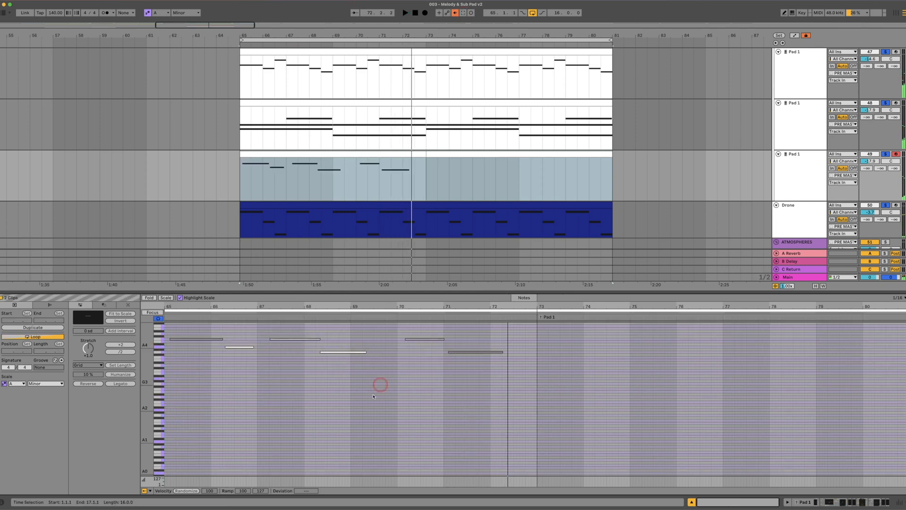
Align the six captured notes to the starts of bars 65 through 70, lowering the second note to G4
click(200, 339)
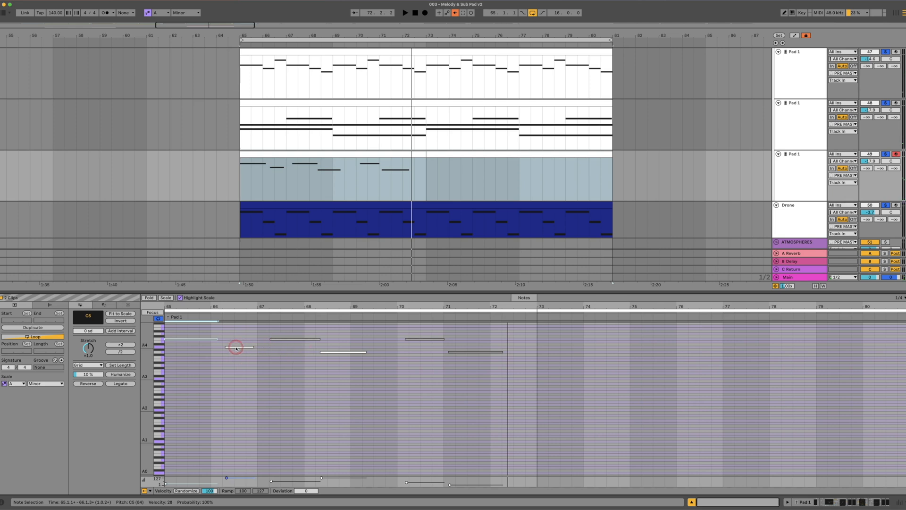
drag(230, 353, 224, 355)
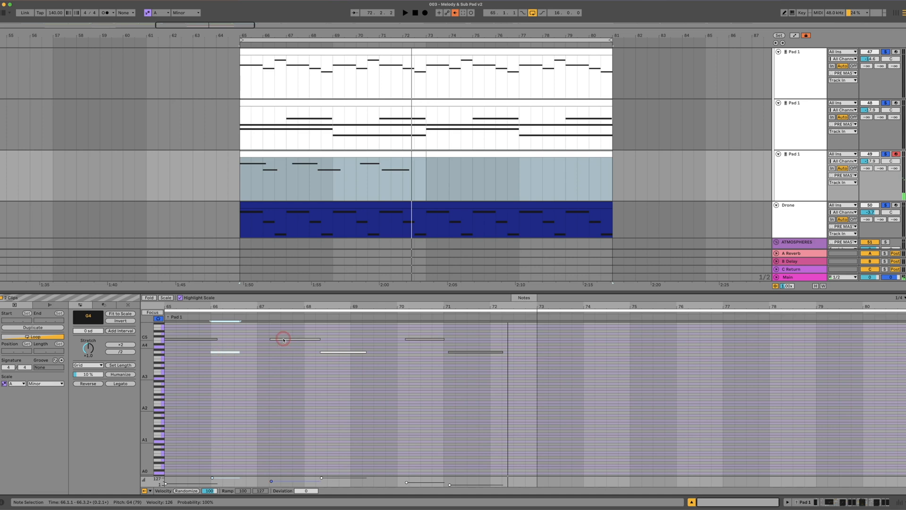
drag(338, 355, 326, 354)
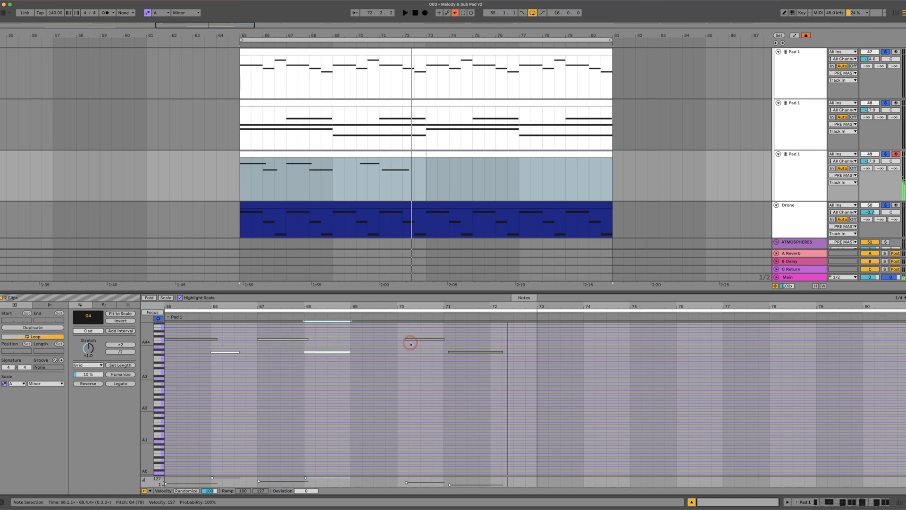
drag(413, 340, 361, 341)
drag(473, 354, 198, 332)
Transpose all the captured notes down one octave and play the loop
key(shift+Down)
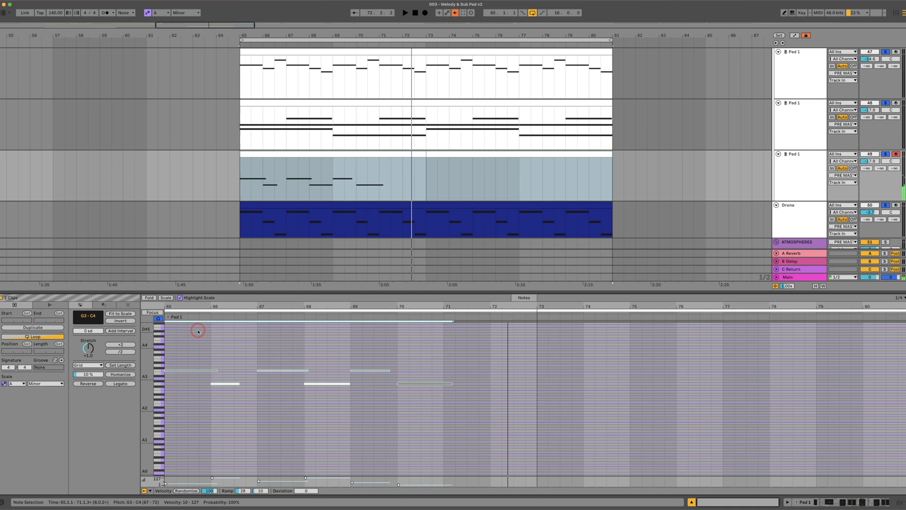
key(space)
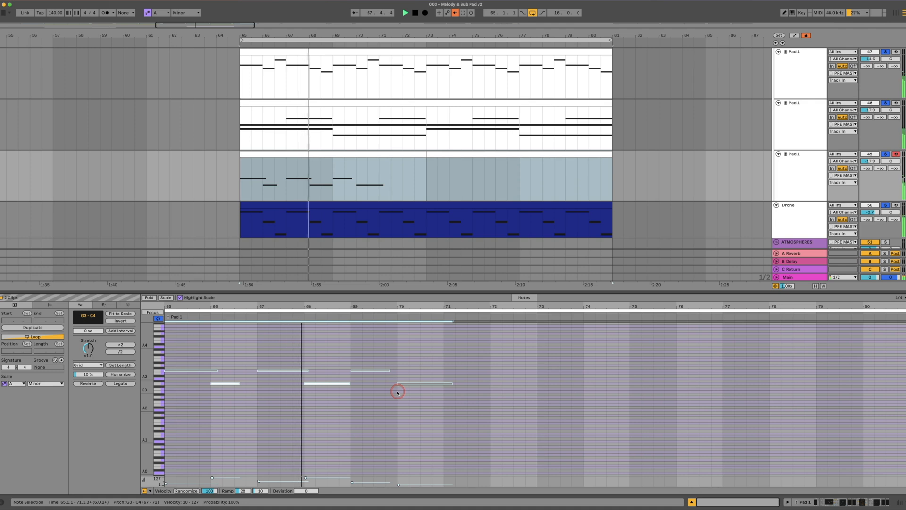
Unsolo the first two pad tracks, audition the third pad on its own, and select its three C4 notes
click(885, 102)
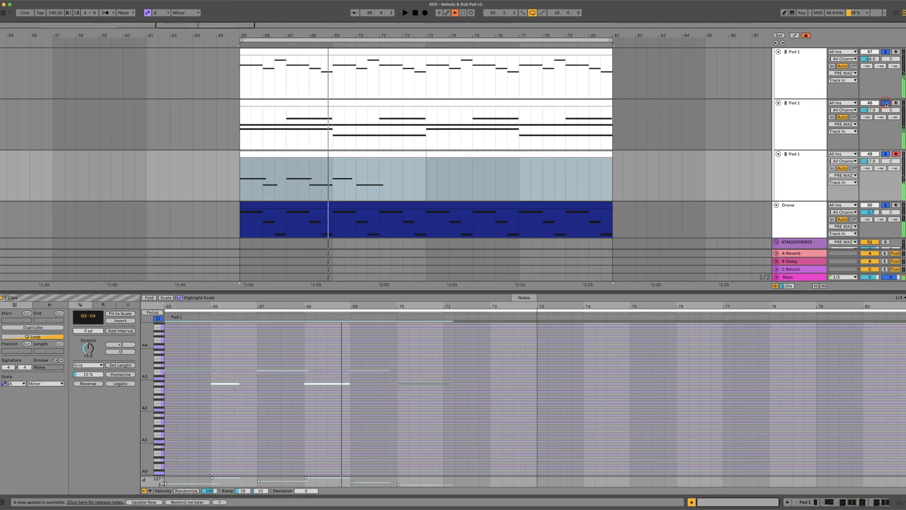
click(886, 52)
click(804, 223)
click(388, 225)
drag(196, 355, 360, 371)
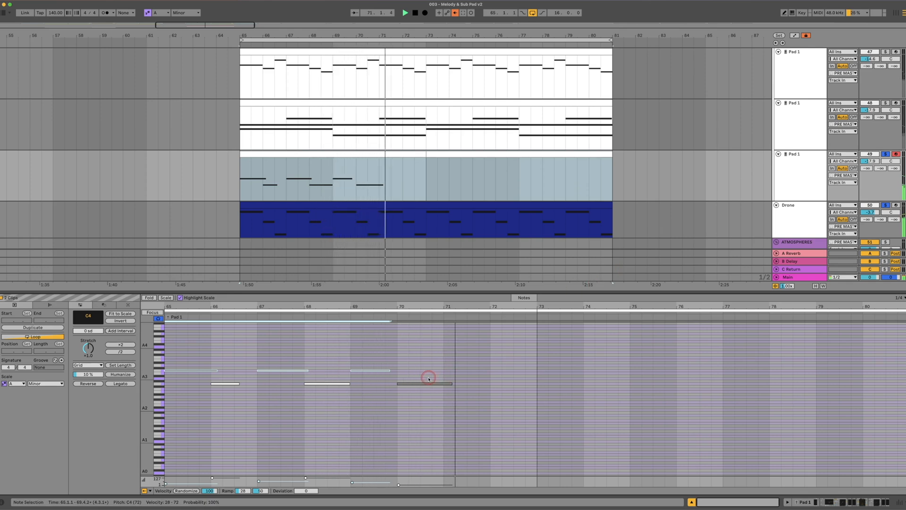
Lower the third pad's volume while playing the loop with the second and first pads soloed again
click(885, 104)
key(space)
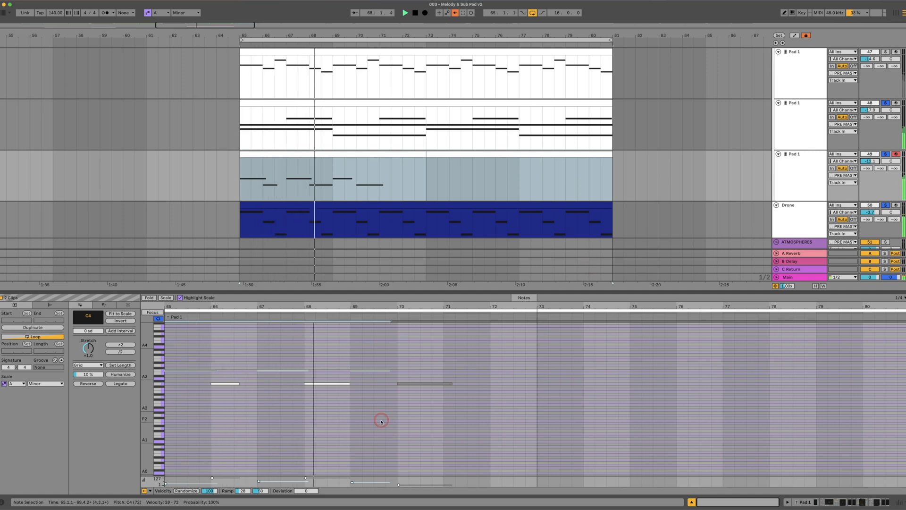
key(space)
click(885, 52)
key(space)
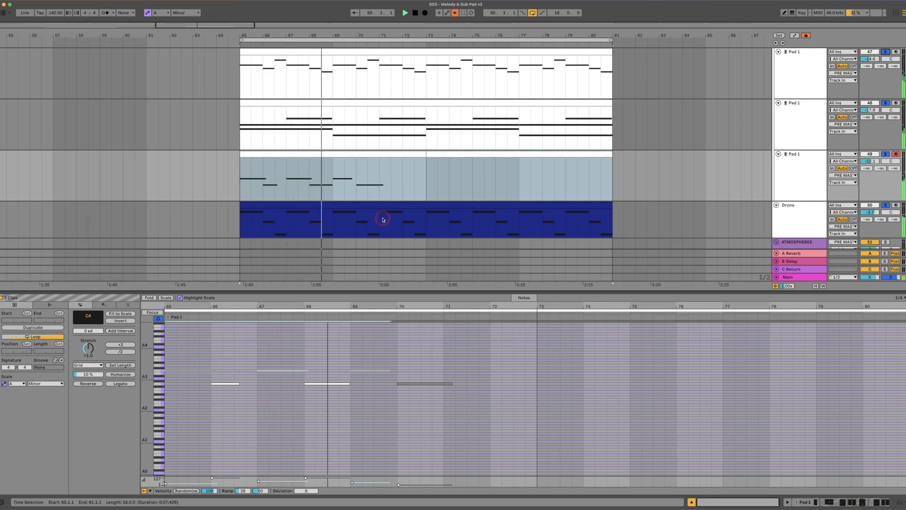
Delete the third pad's notes in bars 69 and 70, and duplicate the four-note phrase into bars 69 through 72
click(421, 404)
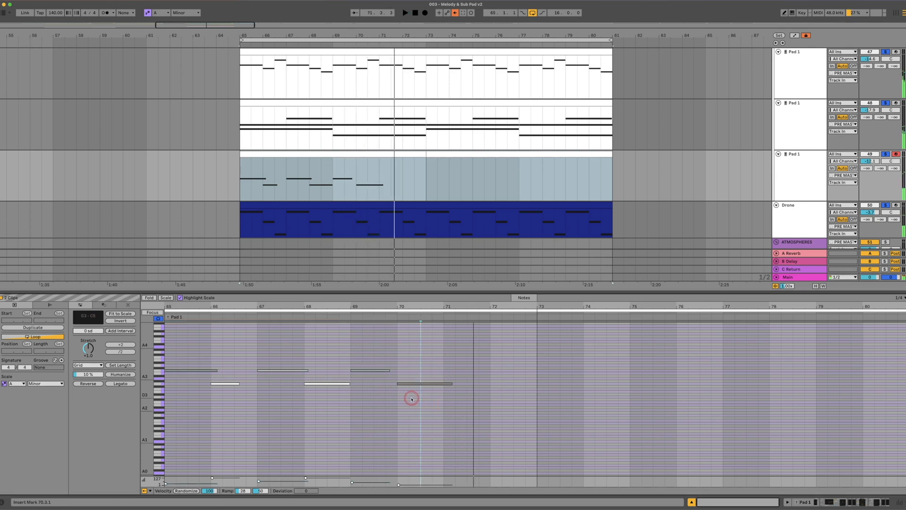
drag(368, 353, 418, 400)
key(Delete)
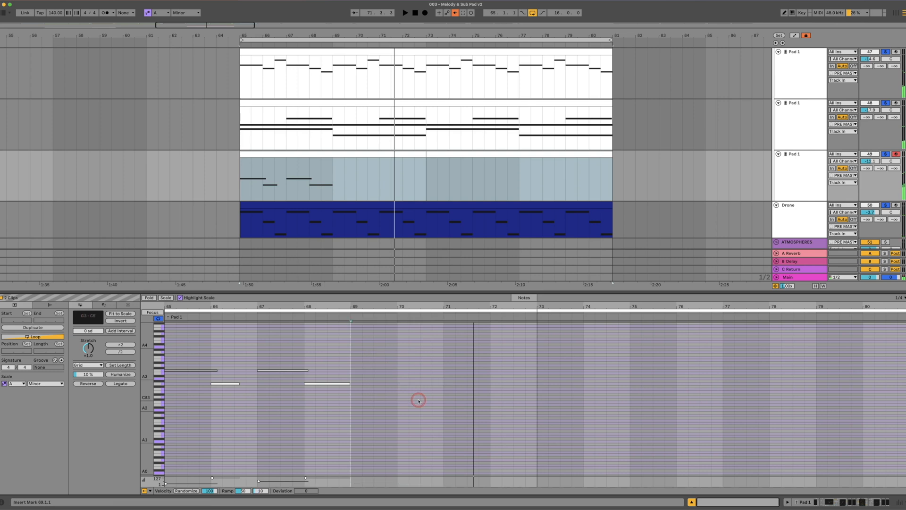
drag(322, 398, 376, 372)
click(439, 410)
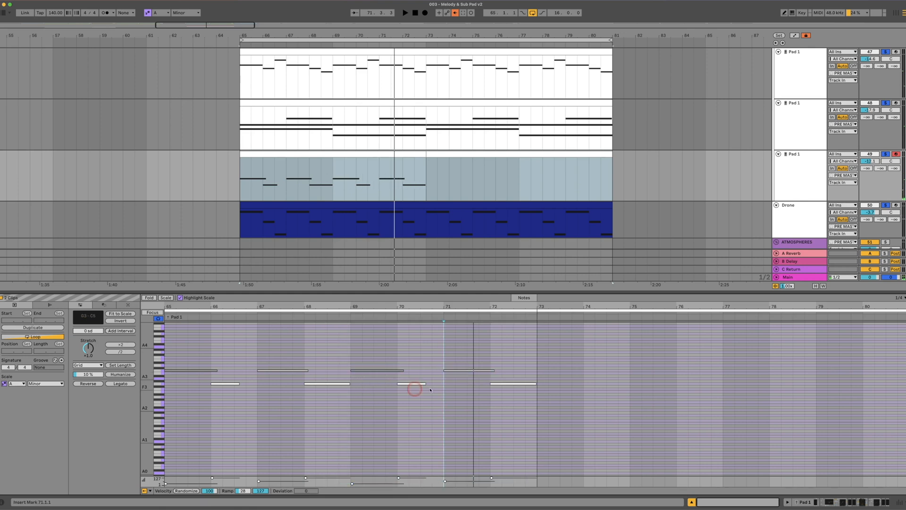
Raise the third pad's bar 68 and bar 72 notes to B3, playing the loop to check the change
drag(340, 385, 340, 381)
key(space)
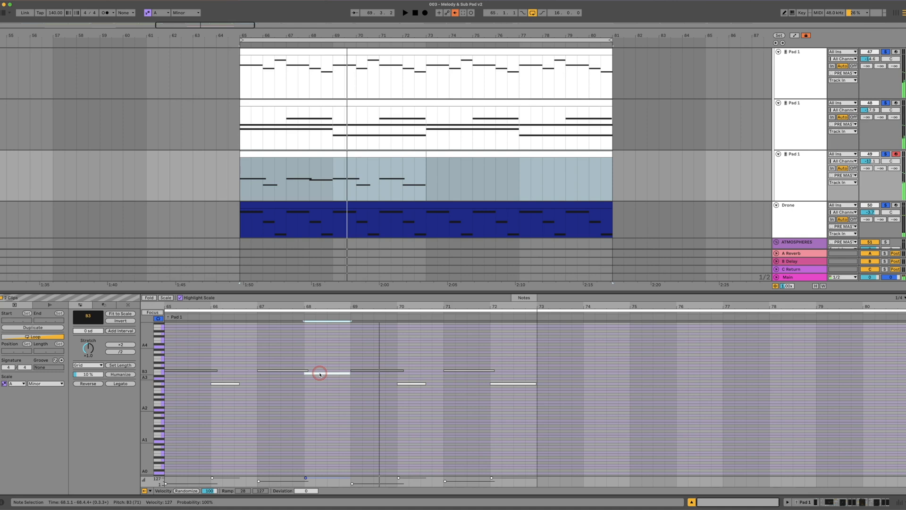
key(space)
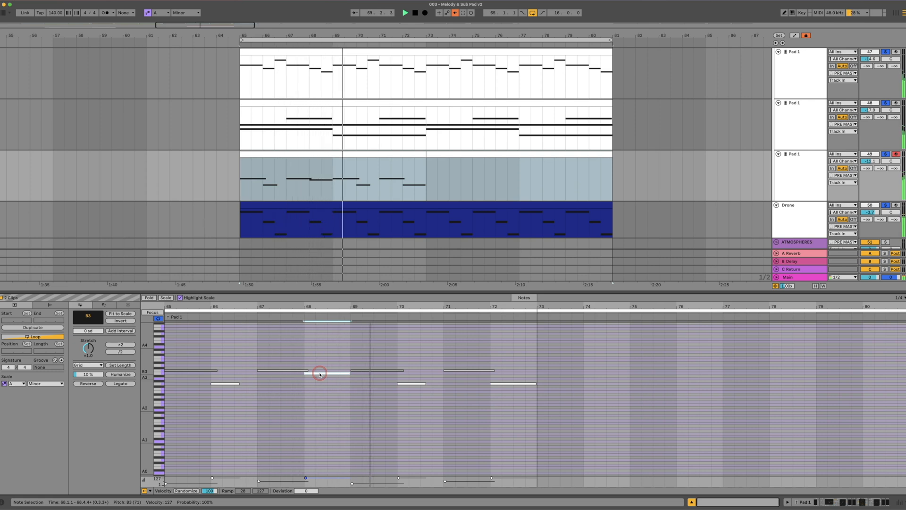
drag(497, 385, 498, 383)
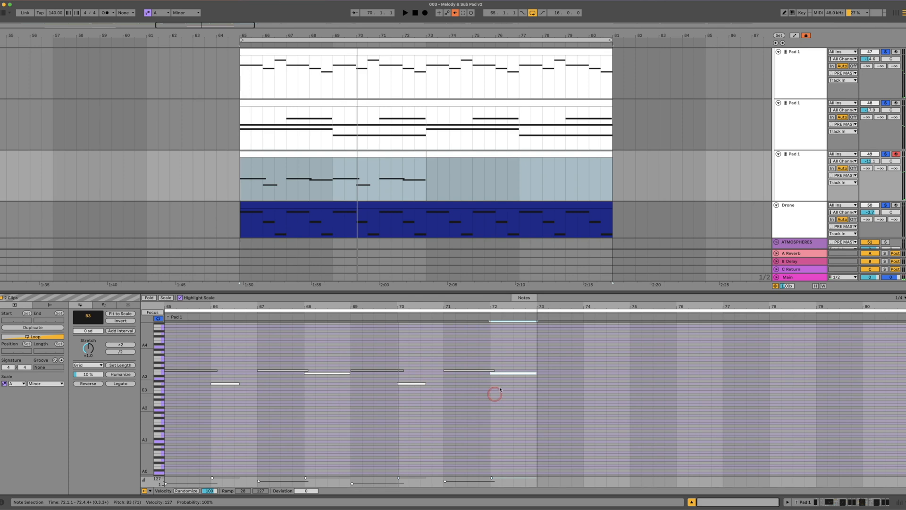
Review the main melody and pad tracks together, playing the loop to hear the revised third pad line
click(448, 200)
scroll(860, 150, up, 4)
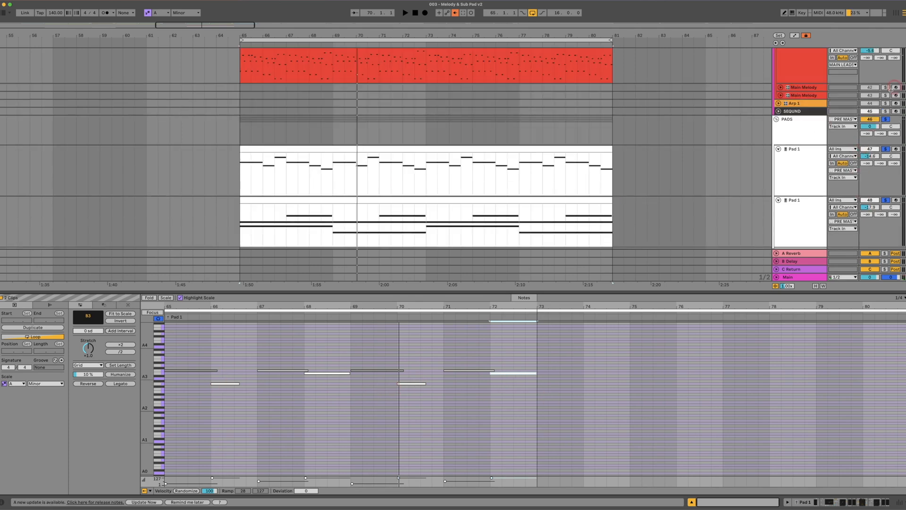
scroll(890, 90, up, 3)
scroll(454, 168, down, 4)
key(space)
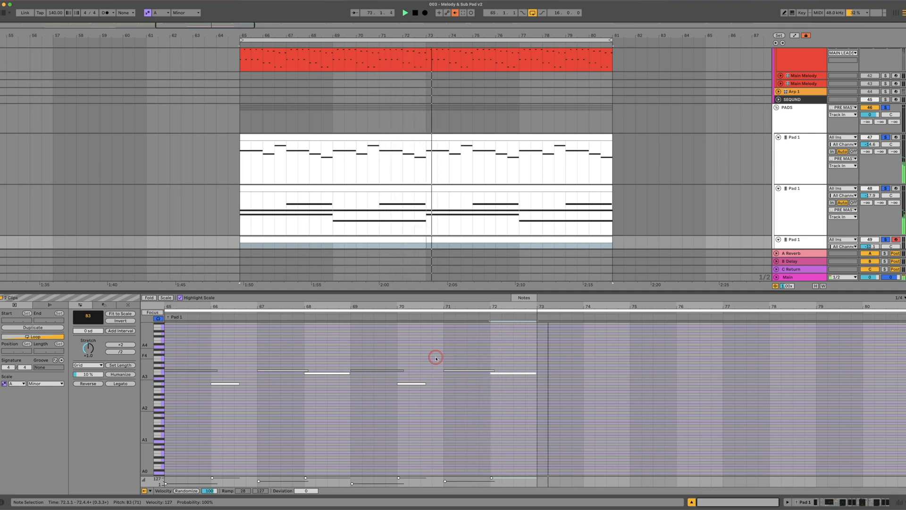
scroll(469, 412, down, 2)
Raise the third pad's bar 72 note to D4 and play the loop
click(489, 392)
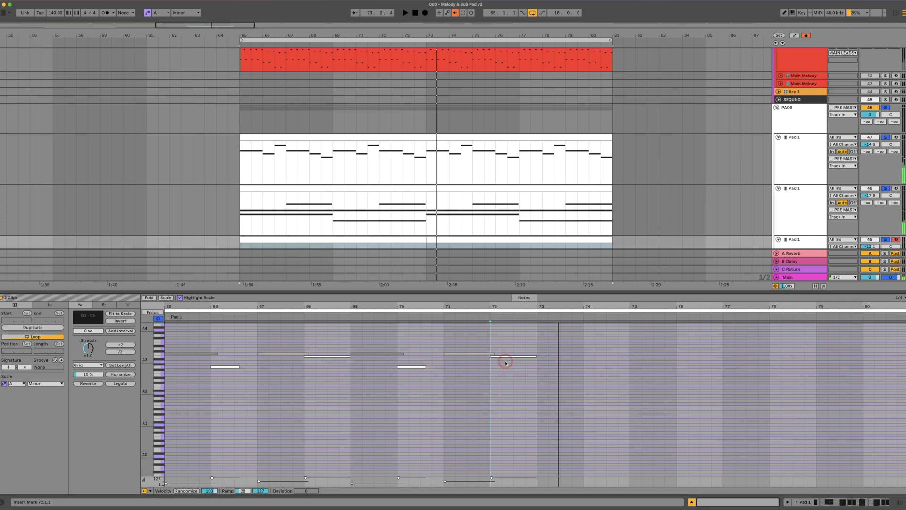
click(509, 356)
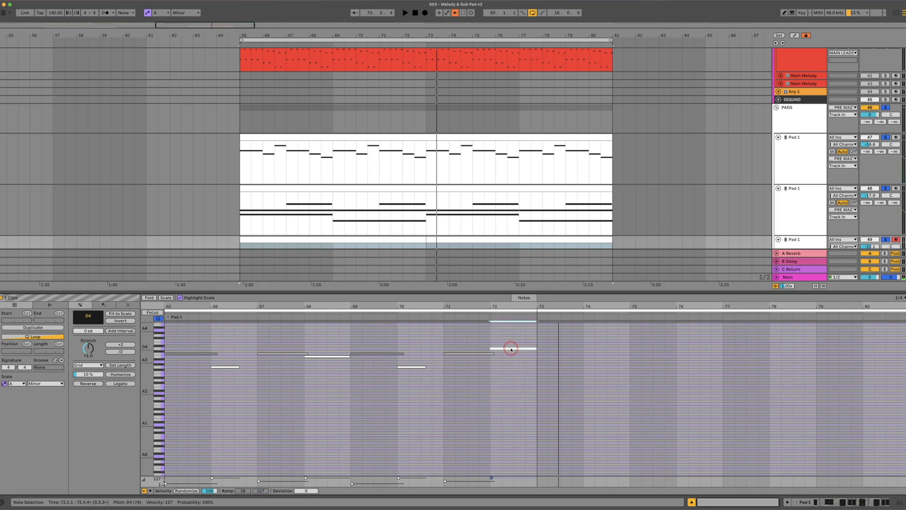
key(space)
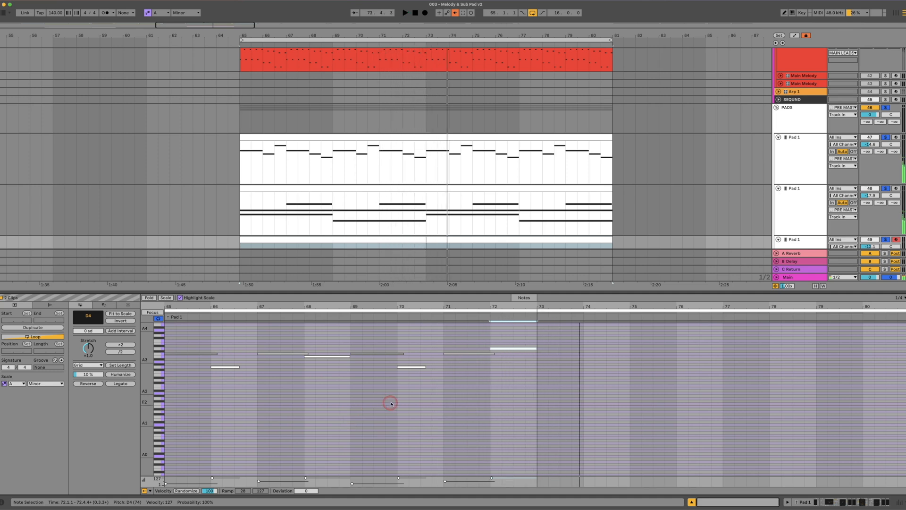
Enlarge the arrangement area and clear the track solos
scroll(349, 156, down, 5)
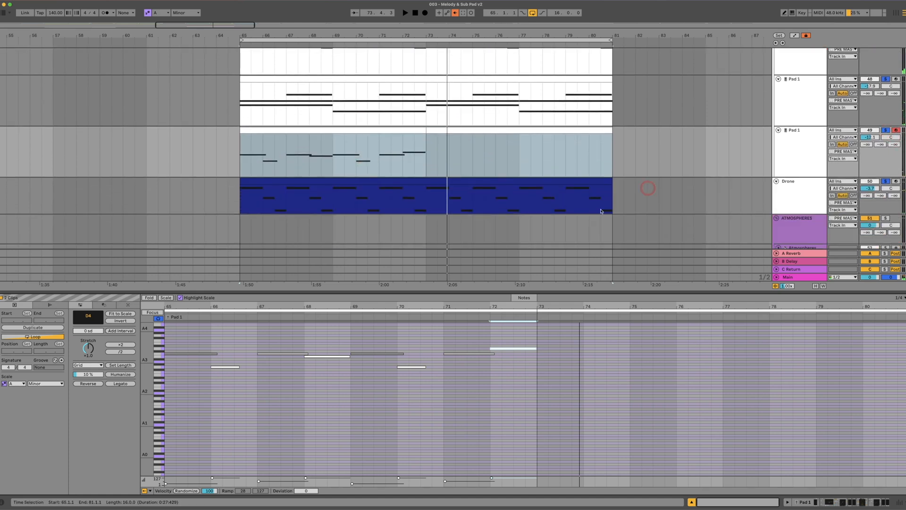
drag(505, 292, 510, 356)
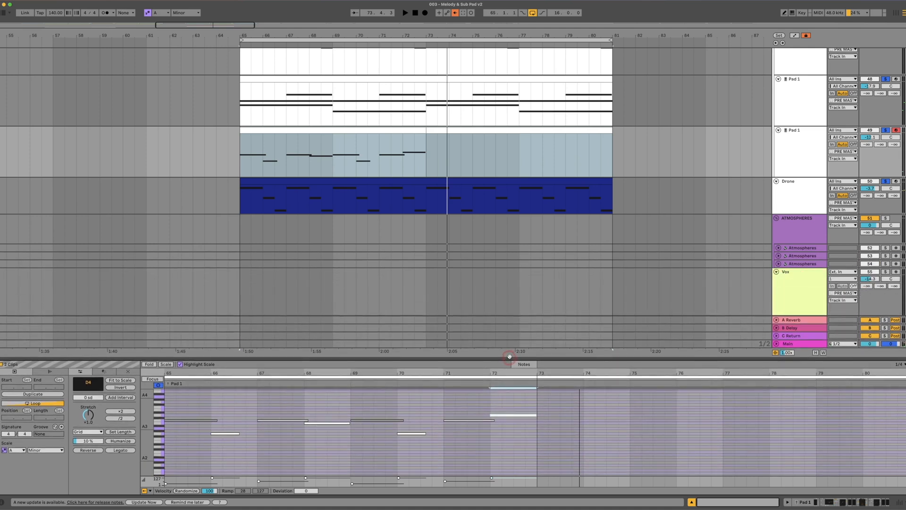
click(888, 131)
Remove the empty second half of the third pad's clip and copy its first eight bars to bar 73
click(205, 100)
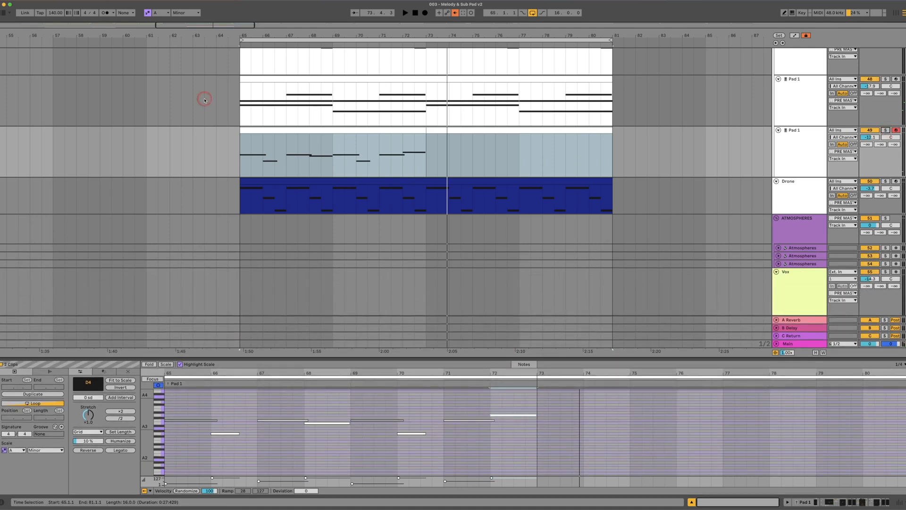
click(436, 131)
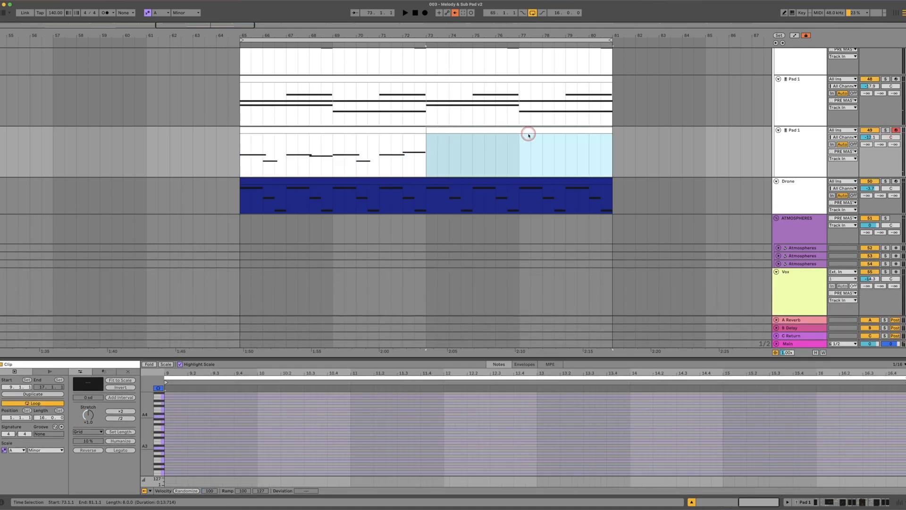
click(348, 133)
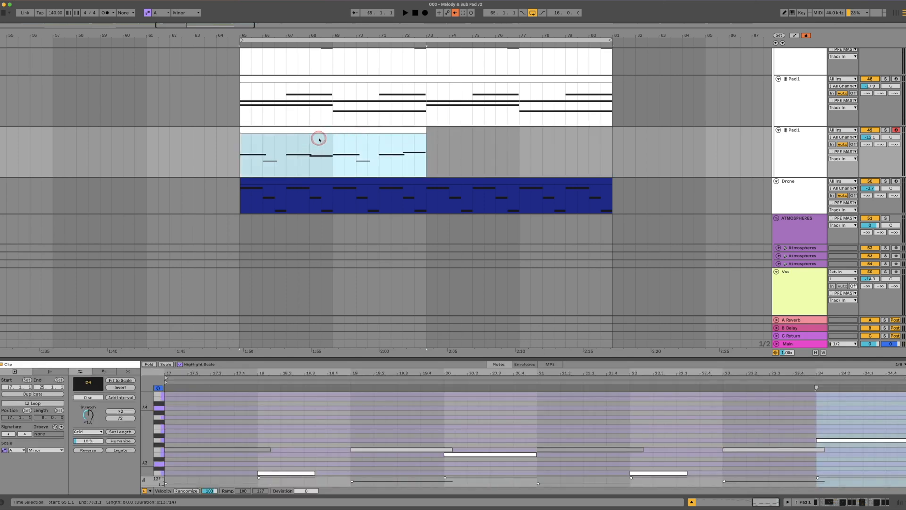
drag(289, 131, 473, 136)
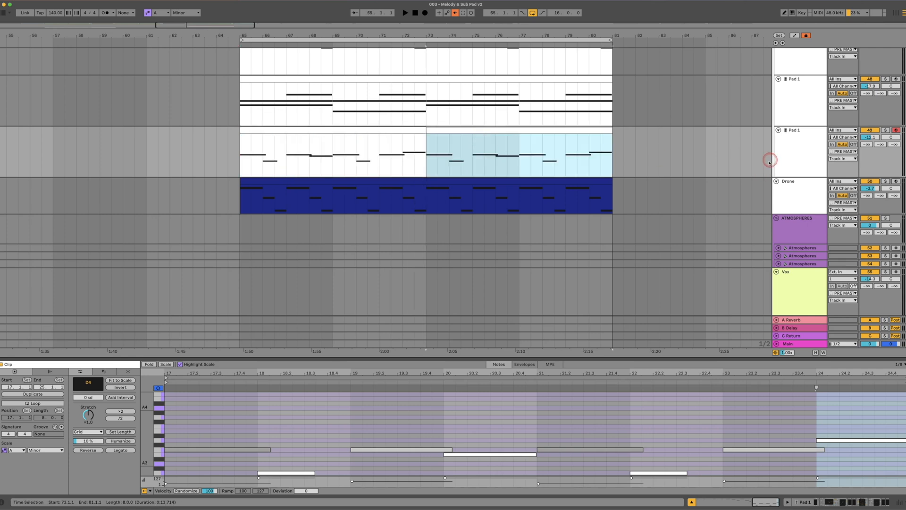
Play the full mix briefly, and solo the active Main Melody track and the three Pad 1 tracks
scroll(769, 160, up, 2)
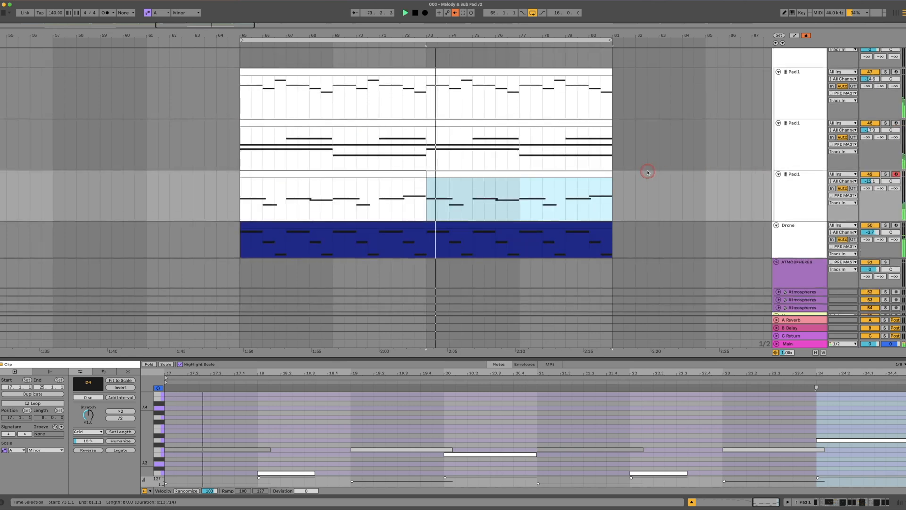
scroll(511, 96, up, 10)
scroll(512, 100, down, 8)
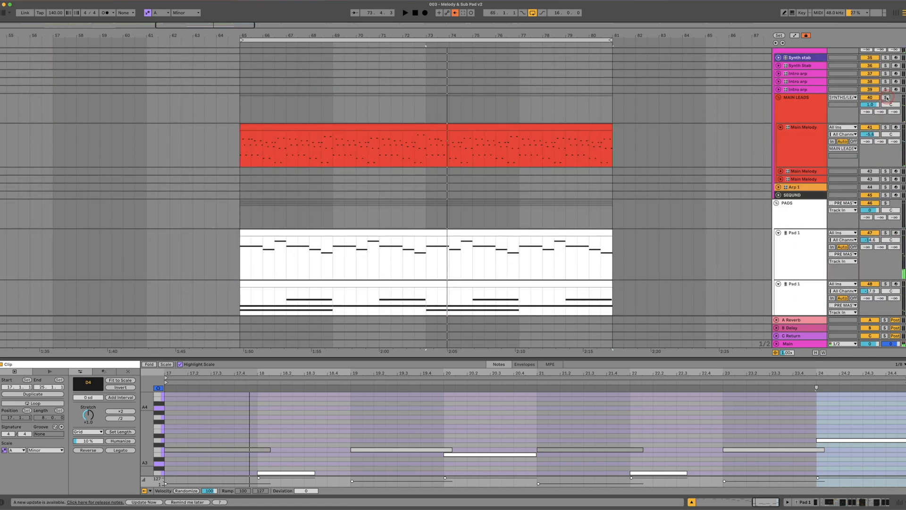
click(885, 127)
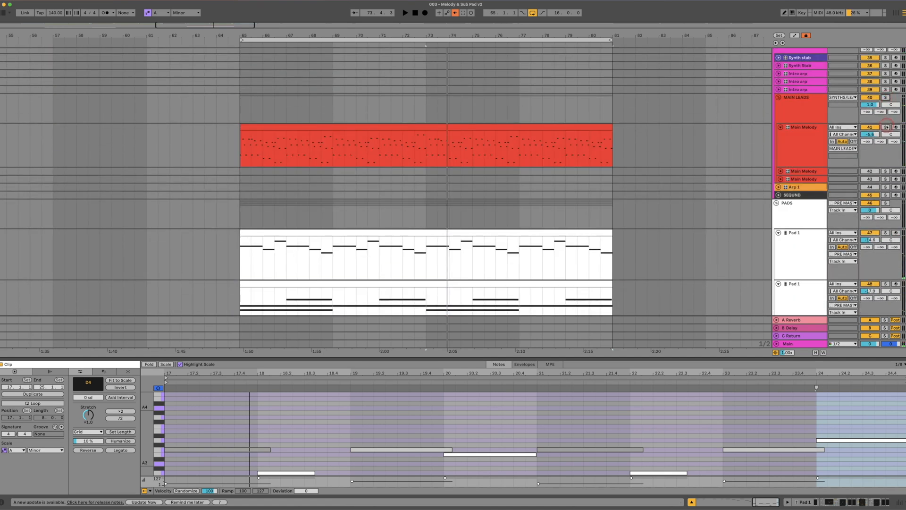
click(886, 232)
scroll(887, 229, down, 3)
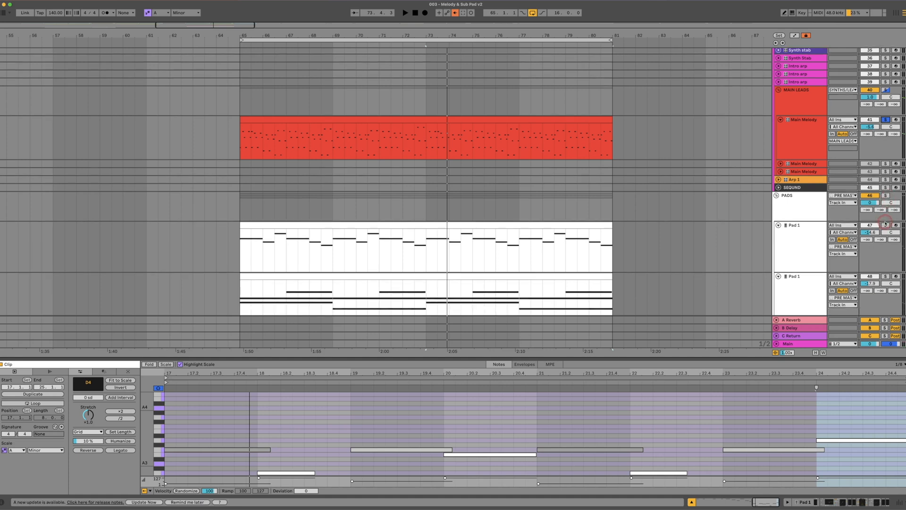
scroll(887, 228, down, 1)
click(885, 239)
scroll(726, 226, down, 4)
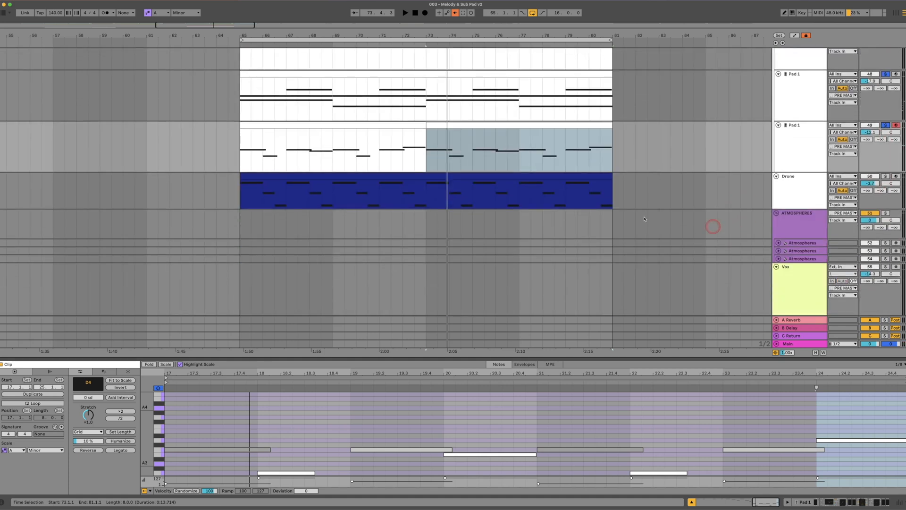
Split the Drone clip at bar 73 and deactivate its first eight bars from bar 65
click(213, 186)
drag(425, 207, 244, 188)
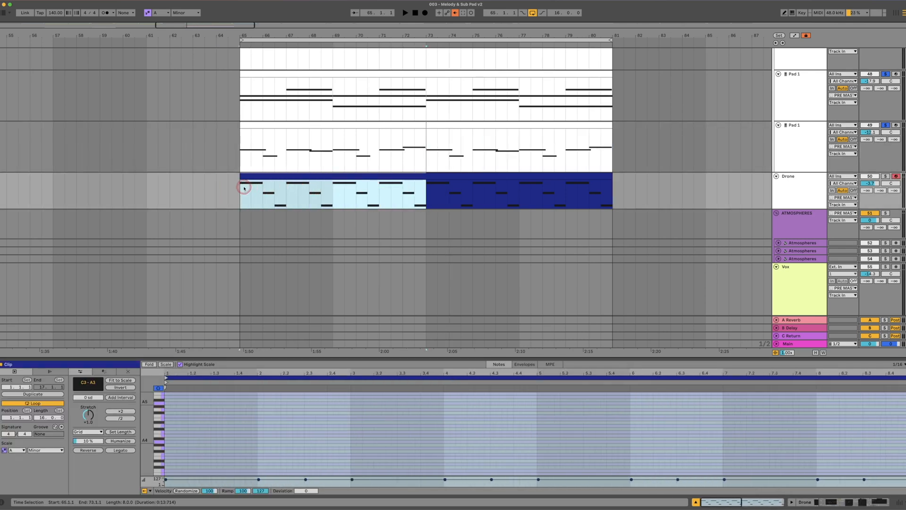
key(0)
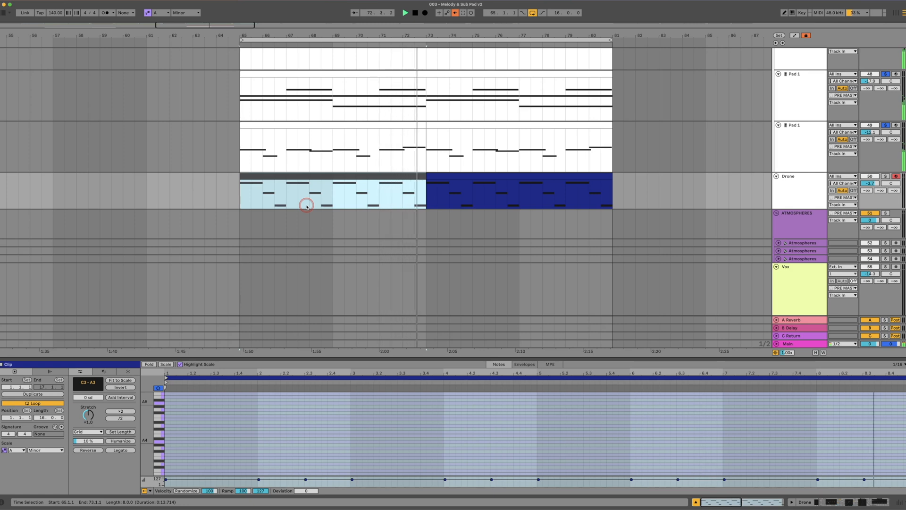
Solo the Drone track and play the 16-bar loop from bar 65
click(790, 78)
super+click(884, 177)
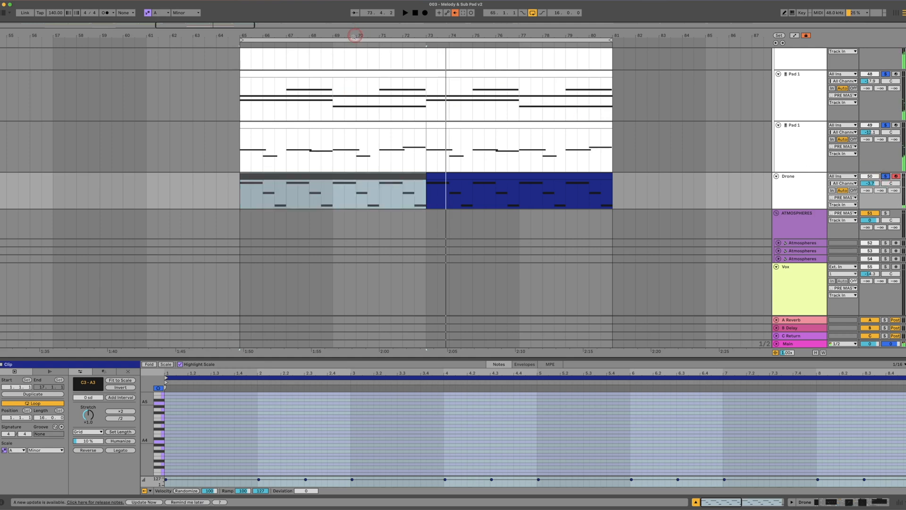
click(272, 40)
key(space)
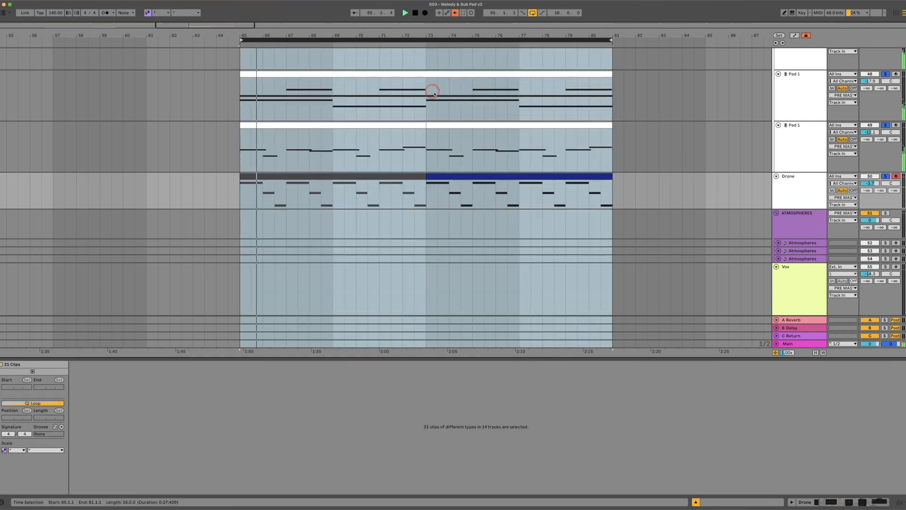